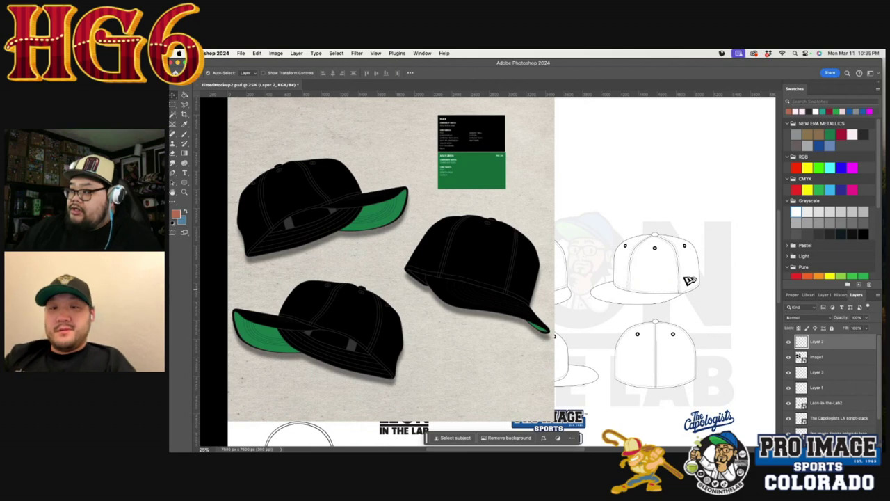
Step: Place the Diamondbacks logo sheet in the mockup's upper corner beside the cap reference image, scaled to about 72%
{"action": "left_click_drag", "start_coordinate": [887, 236], "coordinate": [662, 188]}
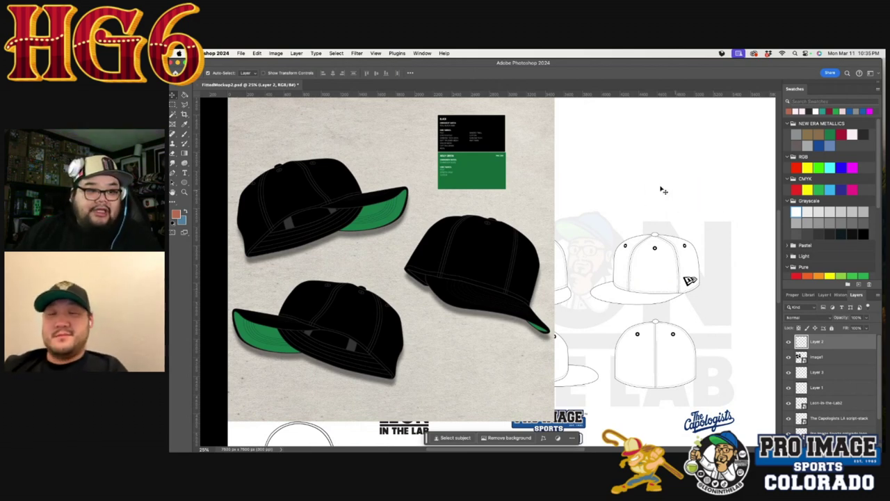
{"action": "left_click_drag", "start_coordinate": [535, 247], "coordinate": [656, 193]}
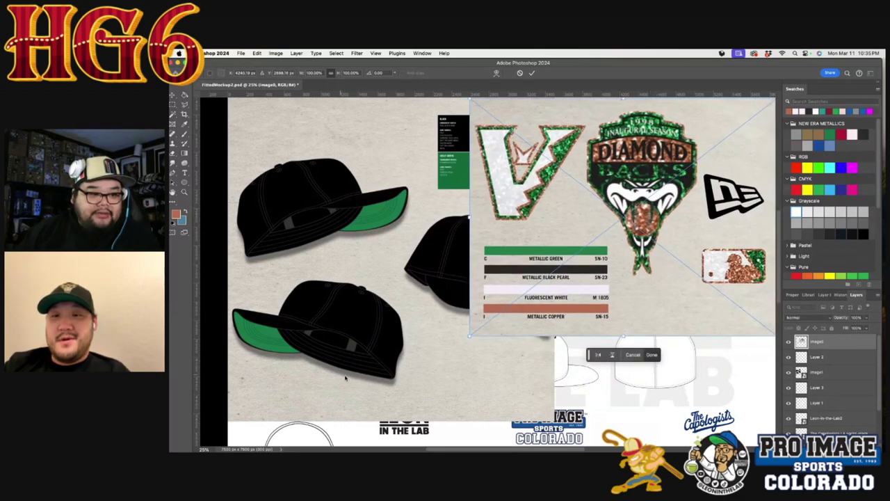
{"action": "left_click_drag", "start_coordinate": [471, 336], "coordinate": [554, 270]}
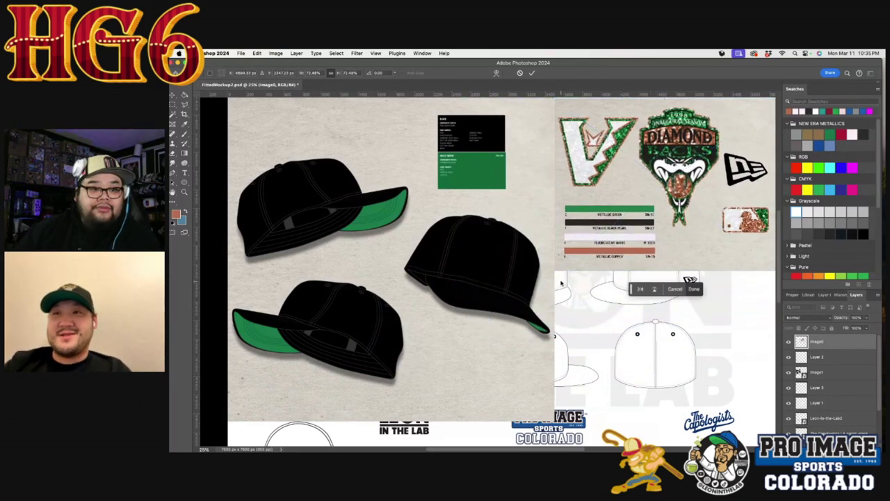
{"action": "key", "text": "Return"}
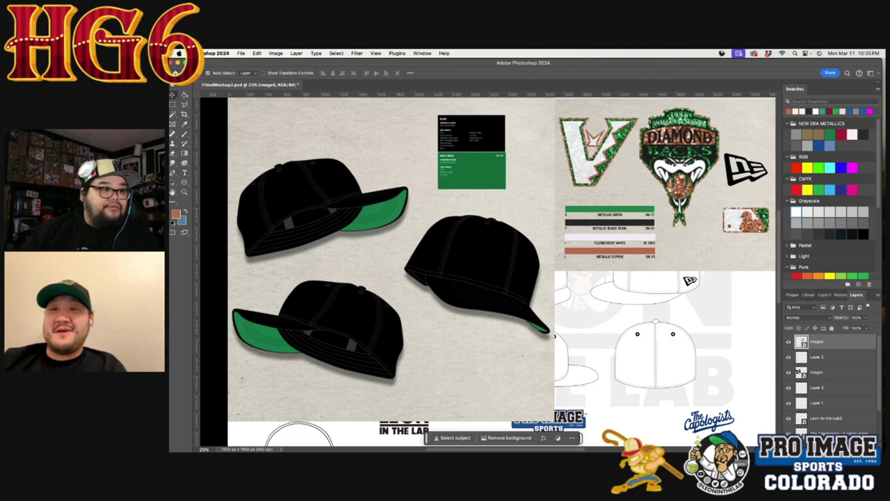
{"action": "left_click", "coordinate": [174, 105]}
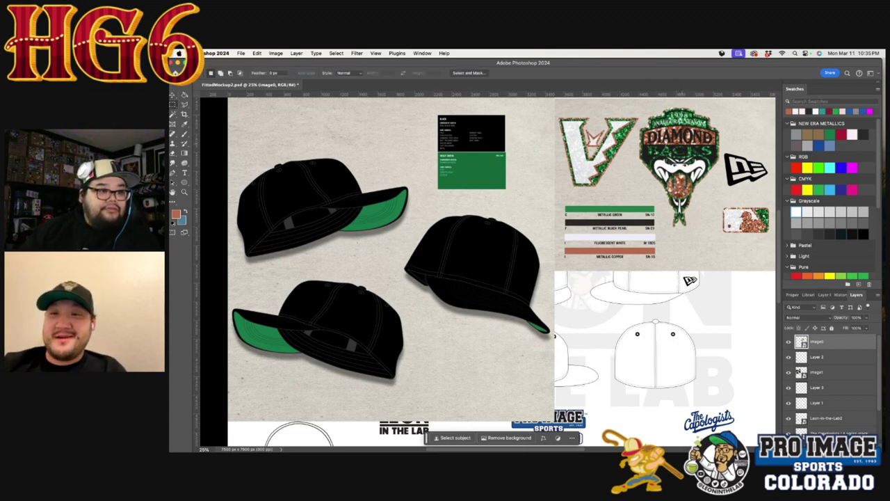
{"action": "left_click_drag", "start_coordinate": [556, 112], "coordinate": [641, 192]}
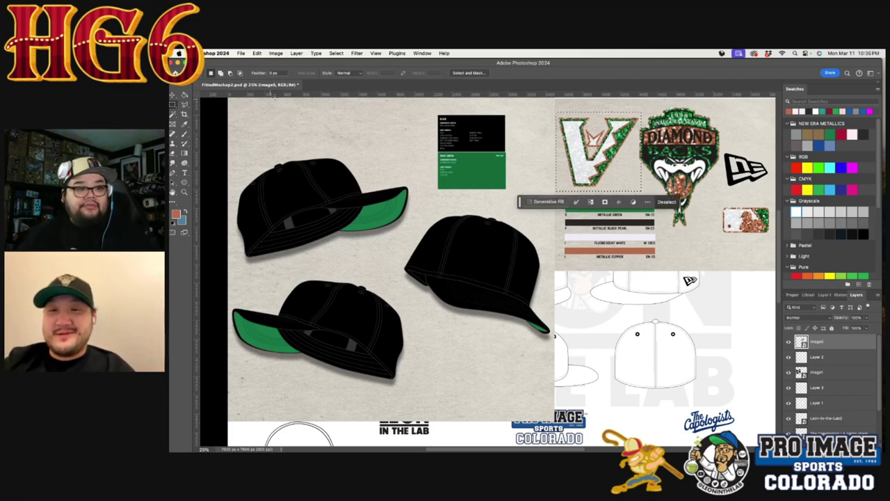
{"action": "left_click", "coordinate": [217, 112]}
Step: Scale down the black cap reference image and move the logo sheet against its edge, clear of the blank cap views
{"action": "left_click", "coordinate": [173, 95]}
{"action": "left_click", "coordinate": [498, 268]}
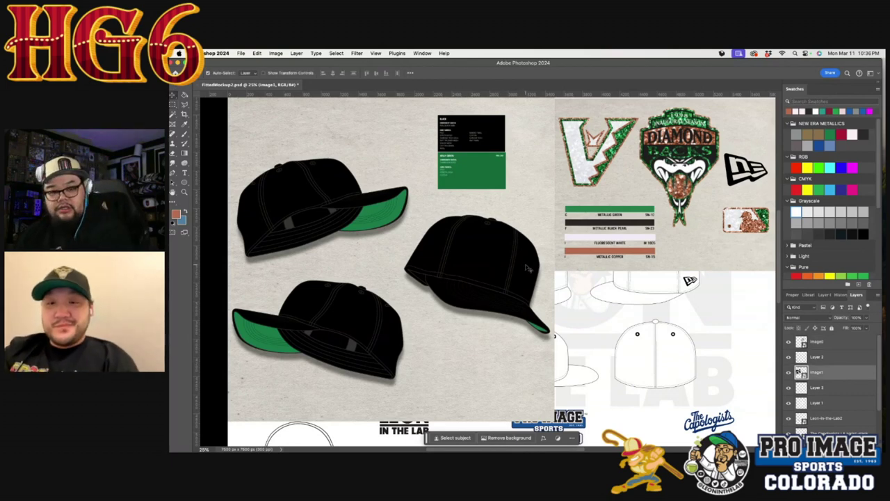
{"action": "key", "text": "super+t"}
{"action": "left_click_drag", "start_coordinate": [555, 421], "coordinate": [485, 323]}
{"action": "key", "text": "Return"}
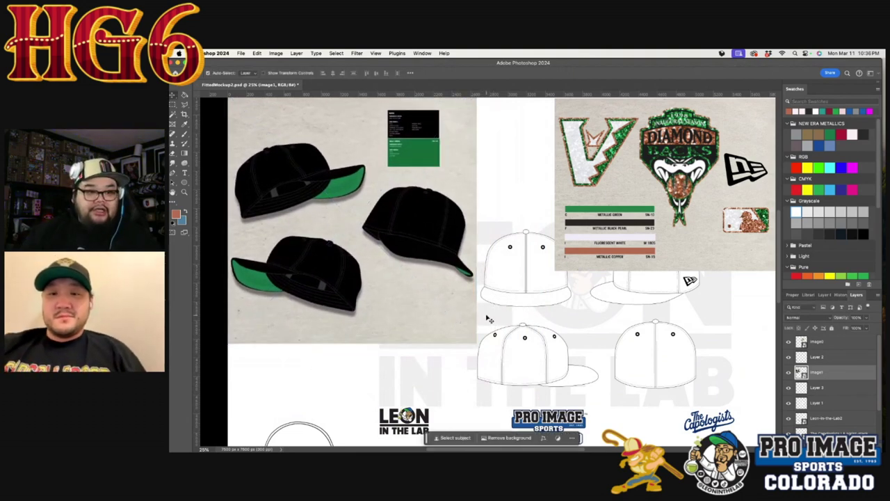
{"action": "left_click_drag", "start_coordinate": [686, 227], "coordinate": [605, 175]}
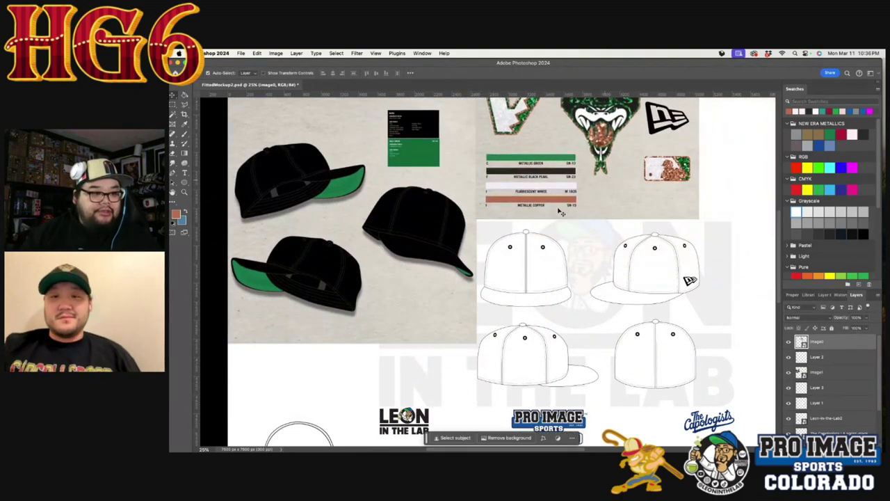
Step: Try to fill the four blank cap views with dark charcoal, and undo the fill
{"action": "left_click", "coordinate": [184, 95]}
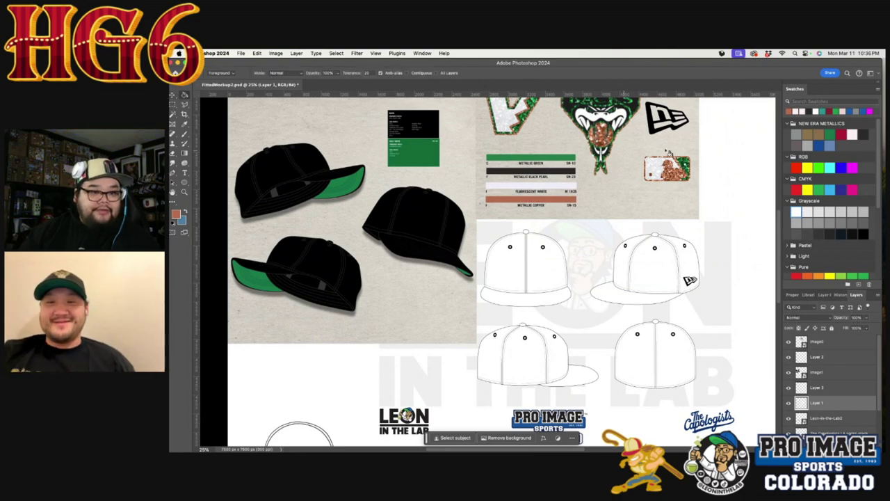
{"action": "left_click", "coordinate": [790, 111]}
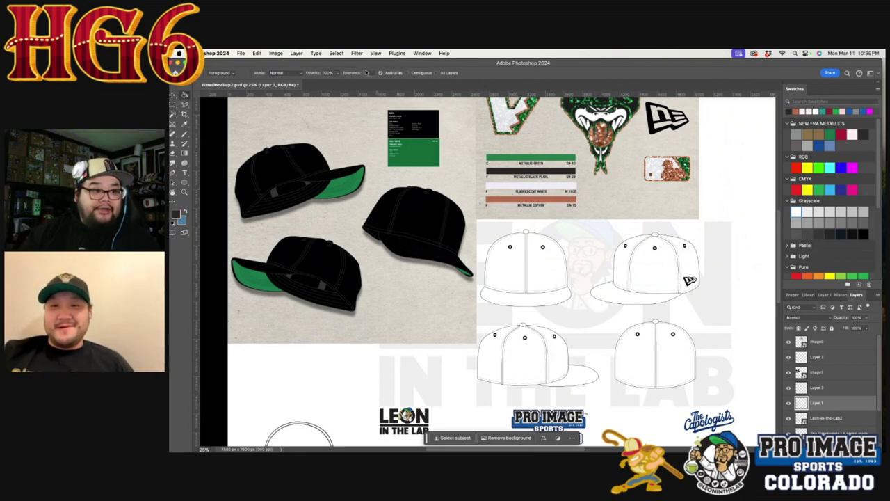
{"action": "left_click", "coordinate": [506, 277]}
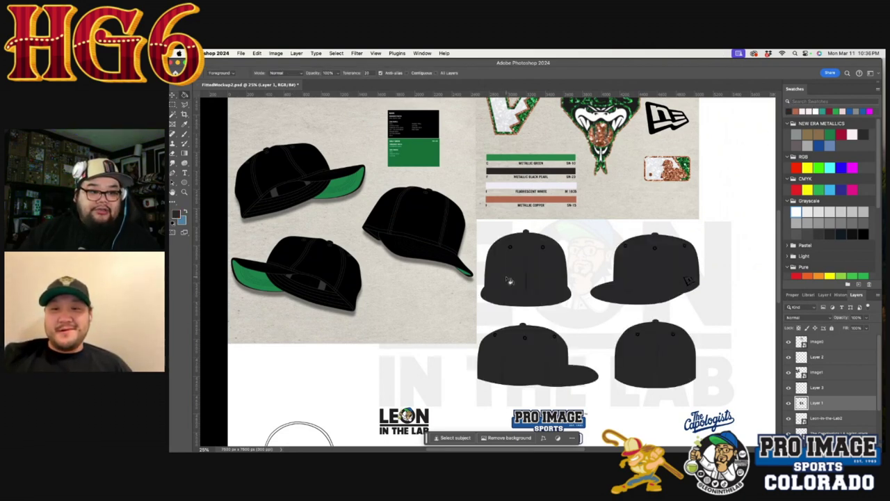
{"action": "key", "text": "super+z"}
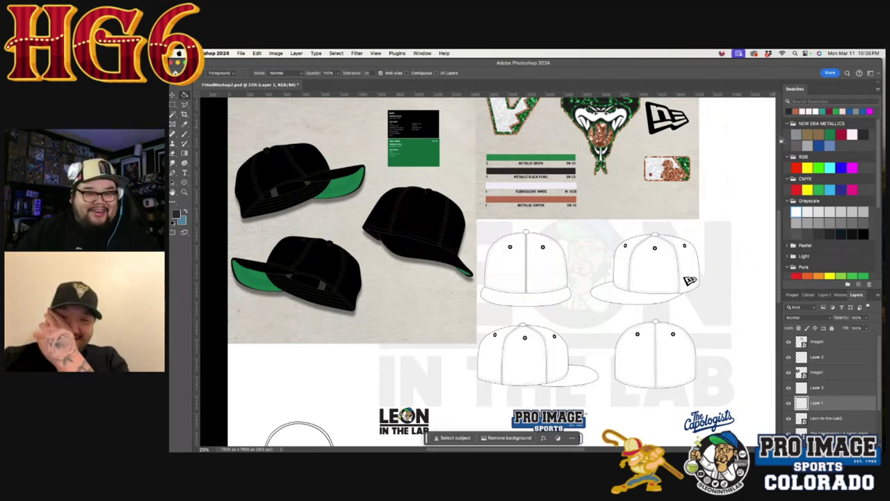
Step: Fill the four blank cap views with pure black and move the underbrim view up beside them
{"action": "left_click", "coordinate": [865, 234]}
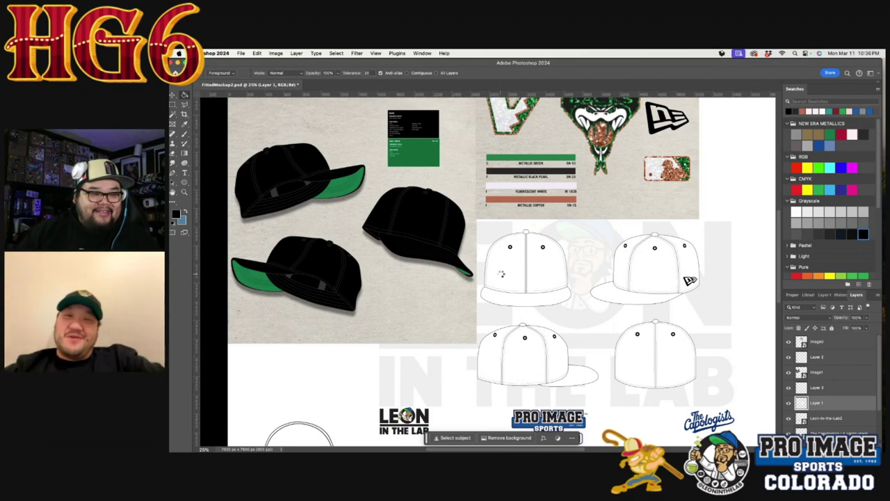
{"action": "left_click", "coordinate": [572, 279]}
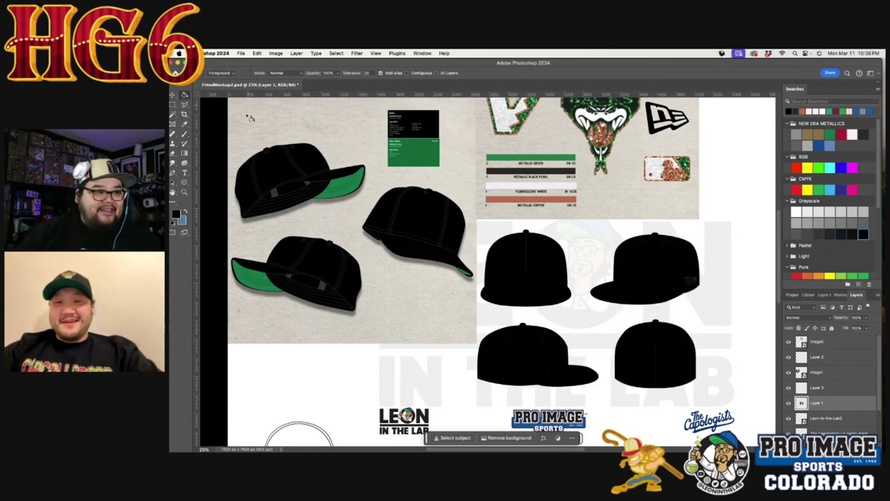
{"action": "left_click", "coordinate": [174, 94]}
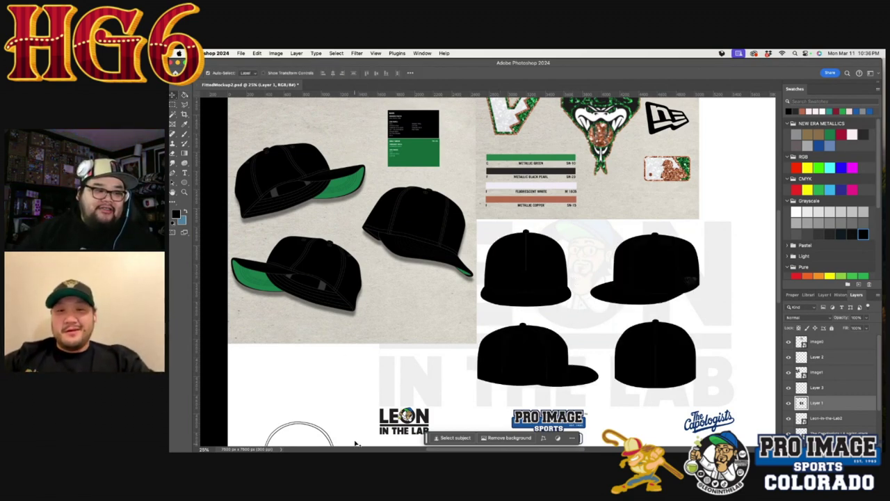
{"action": "left_click_drag", "start_coordinate": [323, 437], "coordinate": [445, 312]}
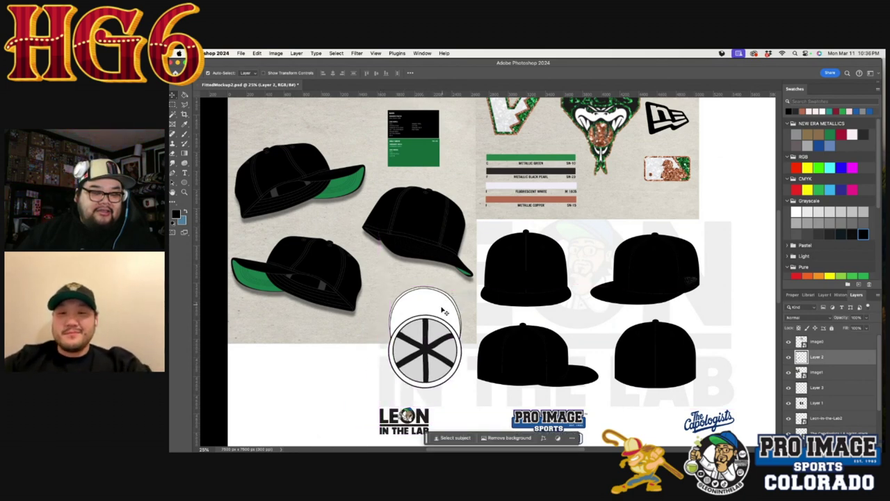
Step: With contiguous filling on, color the underbrim's visor New Era metallic green and its white outer edge and sweatband ring black
{"action": "left_click", "coordinate": [830, 134]}
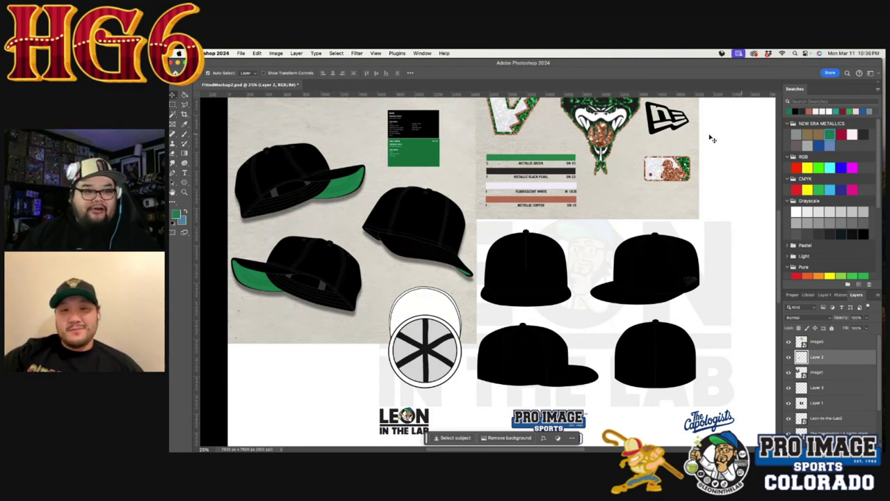
{"action": "key", "text": "g"}
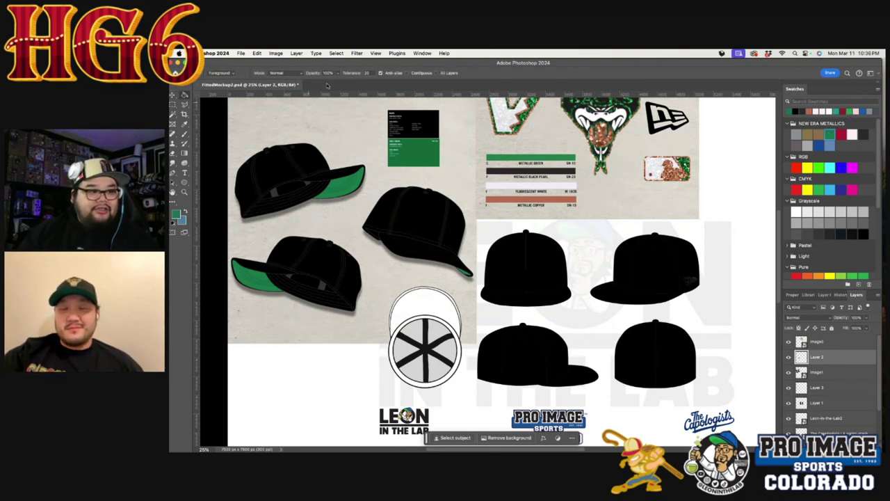
{"action": "left_click", "coordinate": [407, 73]}
{"action": "left_click", "coordinate": [429, 307]}
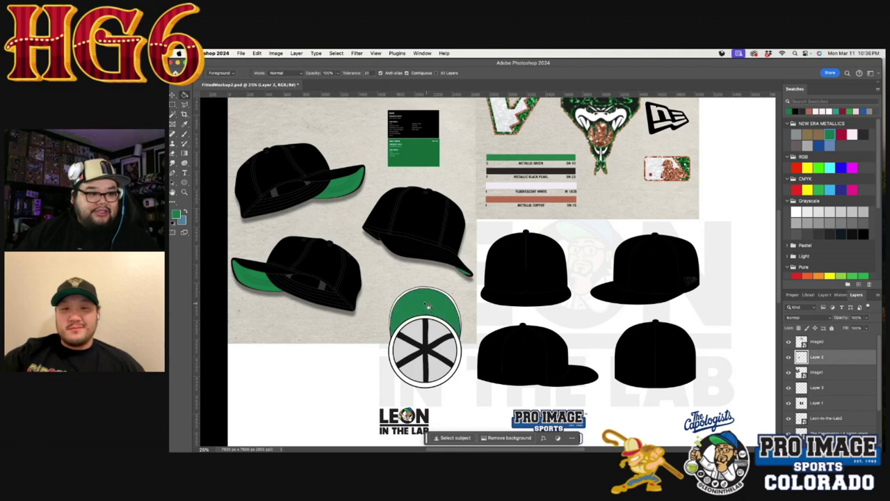
{"action": "left_click", "coordinate": [798, 111]}
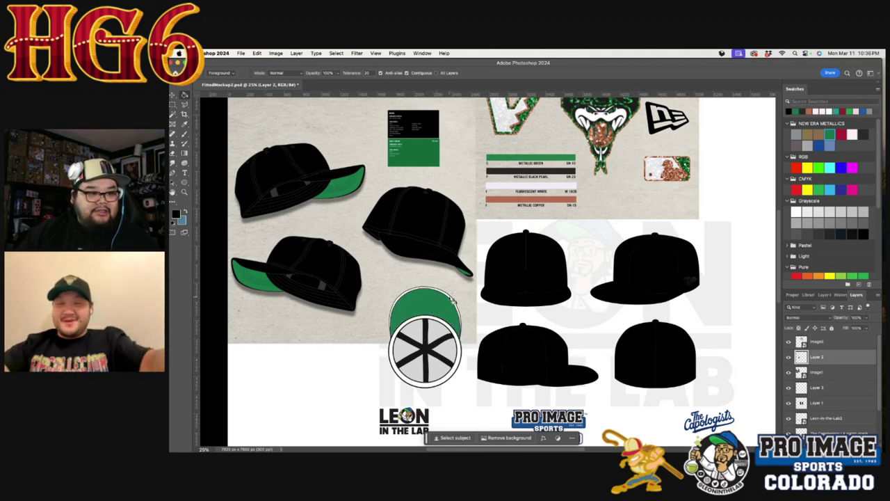
{"action": "left_click", "coordinate": [461, 362]}
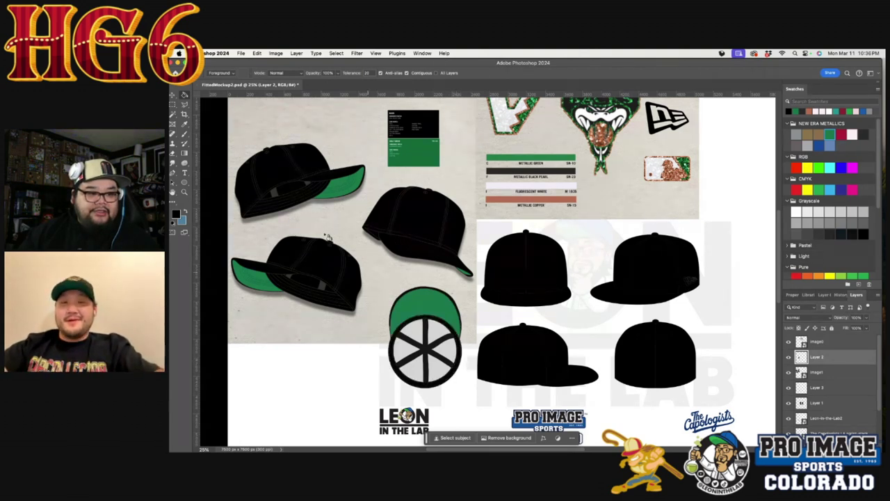
Step: Copy the V logo from the logo sheet onto its own layer using a rectangular selection
{"action": "left_click", "coordinate": [174, 94]}
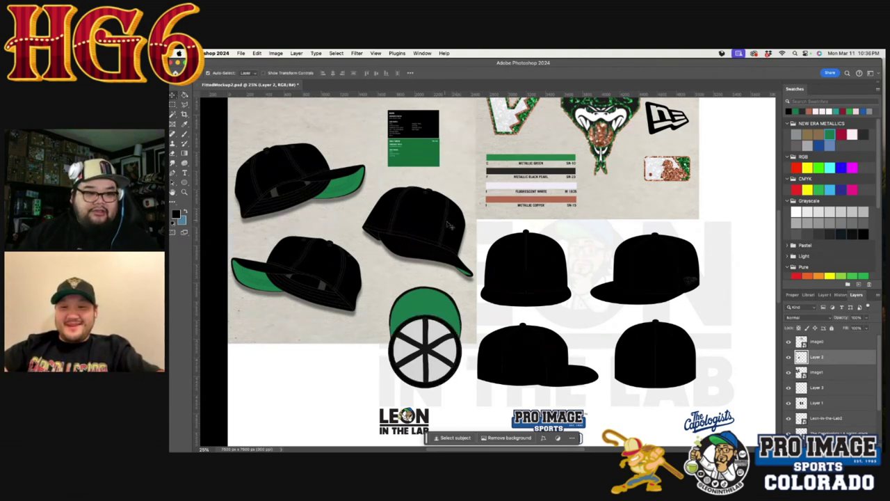
{"action": "scroll", "coordinate": [453, 228], "scroll_direction": "up", "scroll_amount": 2}
{"action": "scroll", "coordinate": [350, 155], "scroll_direction": "up", "scroll_amount": 1}
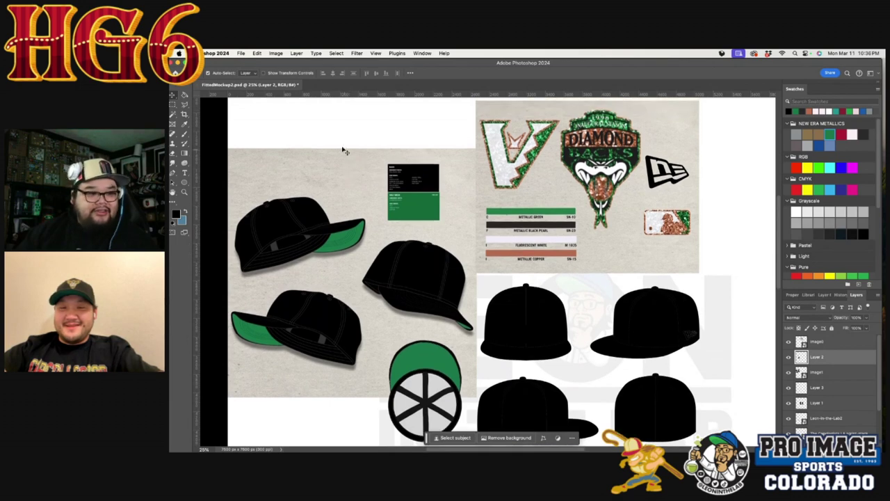
{"action": "left_click", "coordinate": [565, 173]}
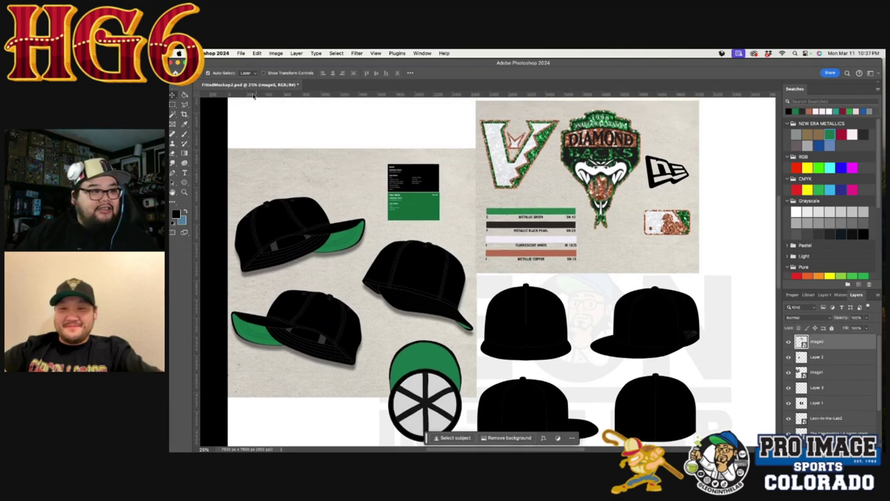
{"action": "left_click", "coordinate": [173, 105]}
{"action": "left_click_drag", "start_coordinate": [464, 113], "coordinate": [559, 197]}
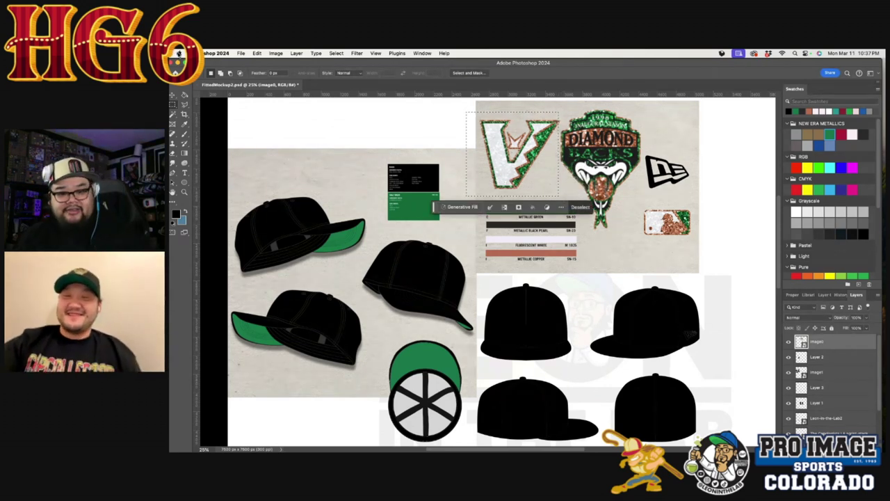
{"action": "key", "text": "ctrl+j"}
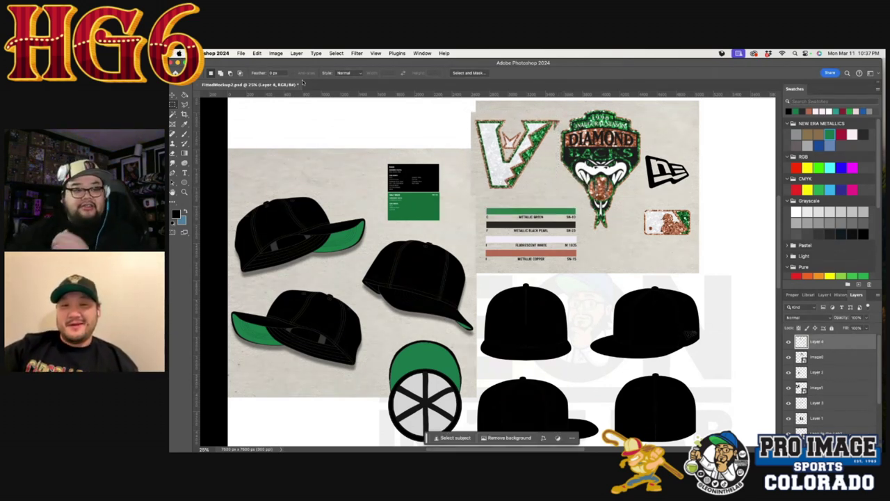
Step: Remove the beige background around the copied V logo and inside its upper opening with the Magic Wand
{"action": "left_click", "coordinate": [174, 114]}
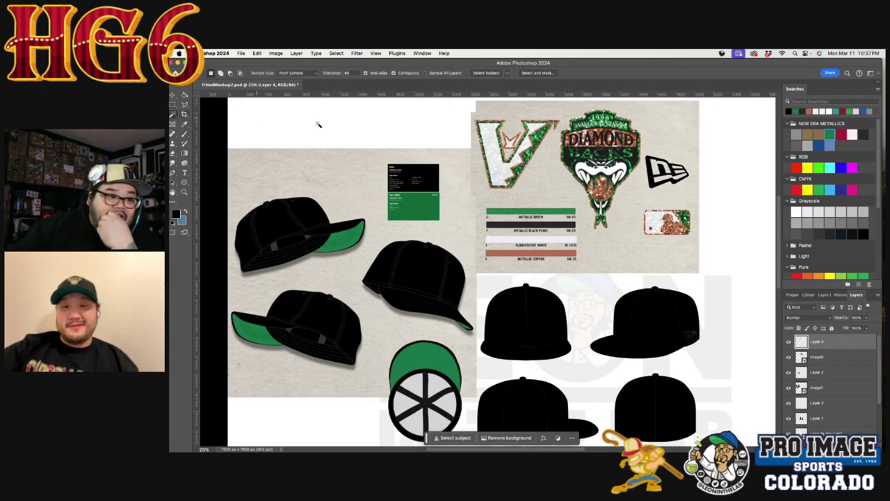
{"action": "left_click", "coordinate": [476, 172]}
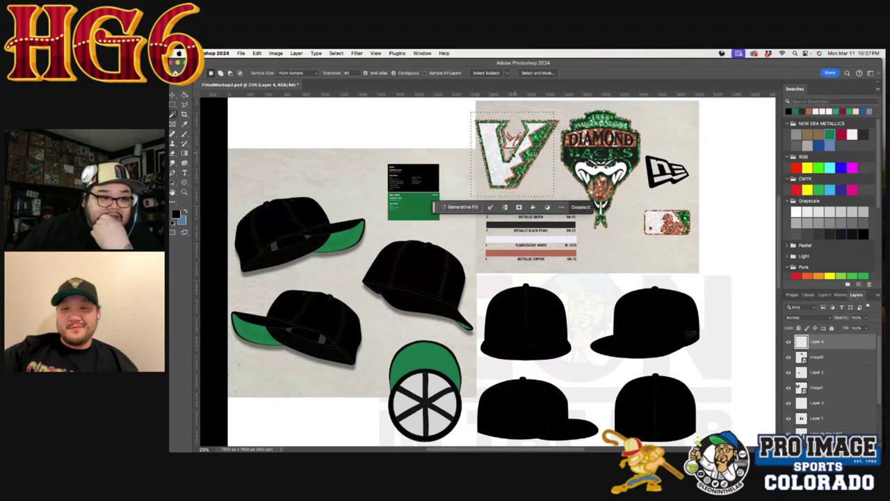
{"action": "left_click", "coordinate": [507, 152]}
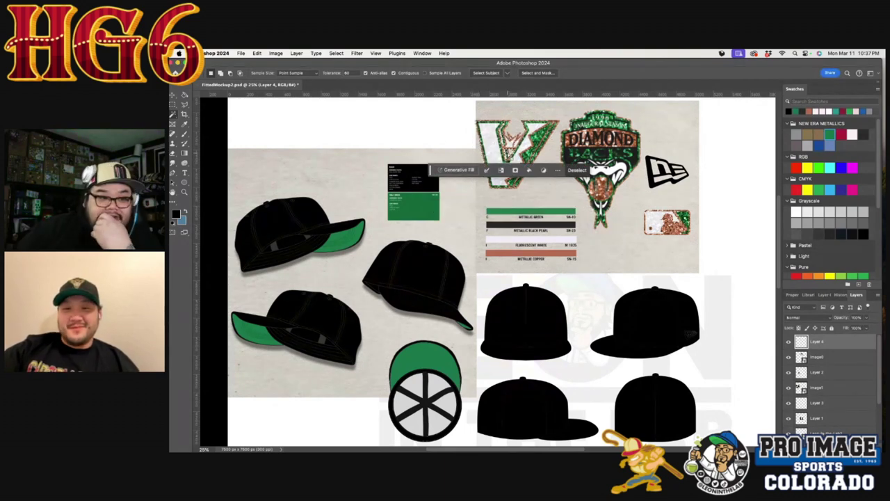
{"action": "left_click", "coordinate": [173, 104]}
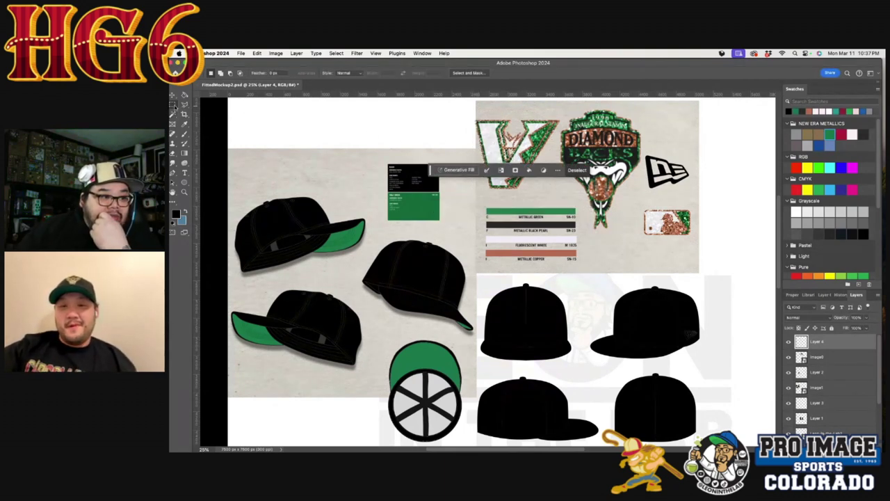
{"action": "left_click", "coordinate": [337, 141]}
Step: Move the V logo onto the front panels of the front-view cap and scale it to about 42%
{"action": "key", "text": "v"}
{"action": "left_click_drag", "start_coordinate": [541, 126], "coordinate": [575, 293]}
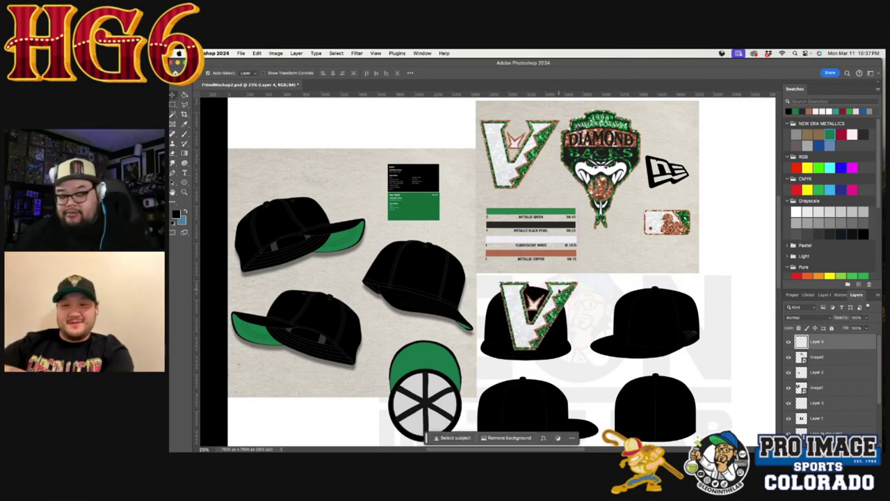
{"action": "key", "text": "ctrl+t"}
{"action": "left_click_drag", "start_coordinate": [576, 279], "coordinate": [534, 323]}
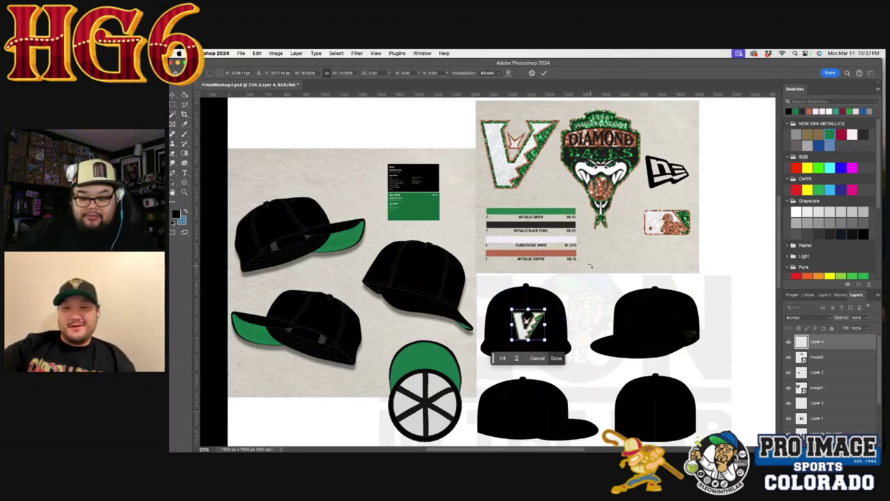
{"action": "key", "text": "Return"}
Step: Copy the Diamondbacks snake logo from the logo sheet onto its own layer using a rectangular selection
{"action": "left_click", "coordinate": [557, 169]}
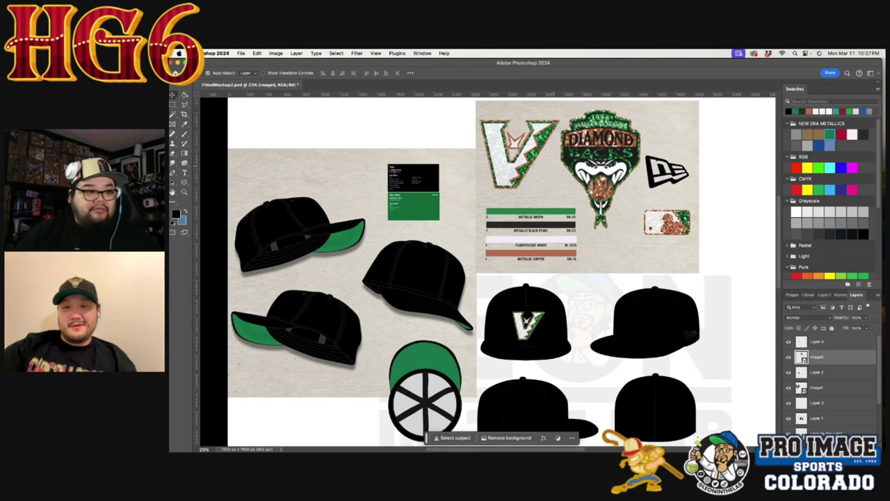
{"action": "key", "text": "m"}
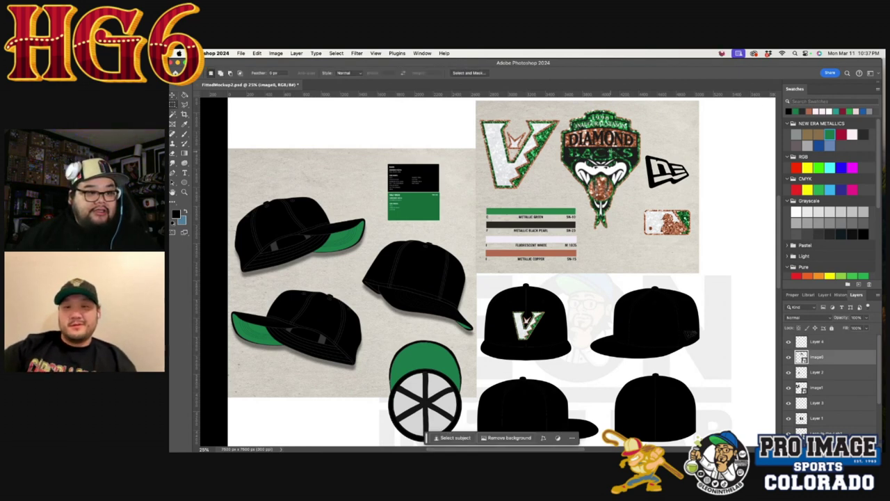
{"action": "left_click_drag", "start_coordinate": [557, 104], "coordinate": [648, 234]}
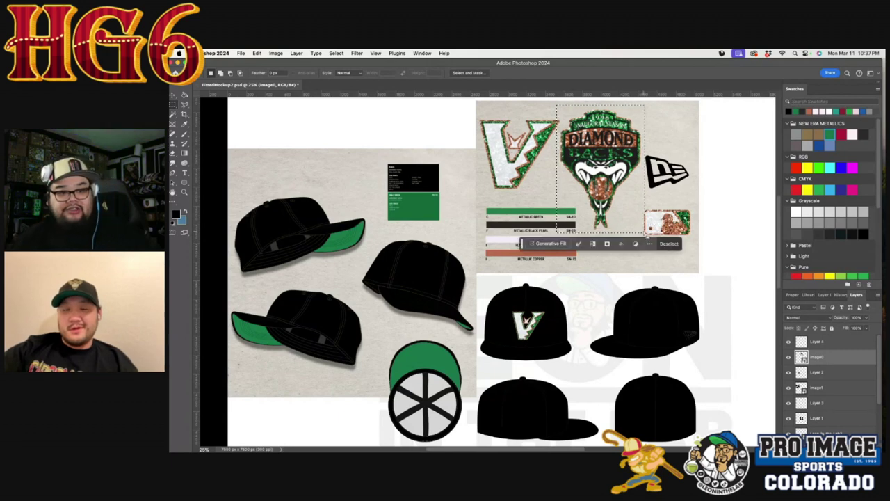
{"action": "key", "text": "ctrl+j"}
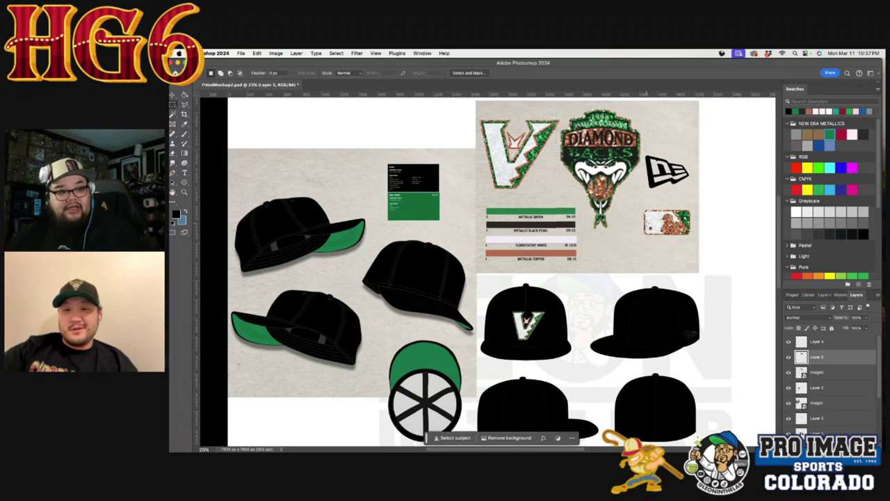
Step: Remove the beige background around the copied snake logo with the Magic Wand and move the logo down between the two upper caps
{"action": "key", "text": "w"}
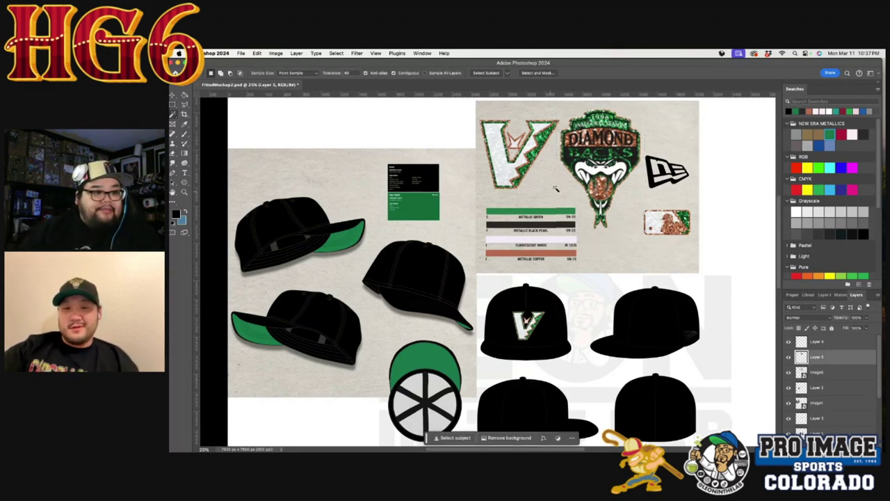
{"action": "left_click", "coordinate": [567, 187]}
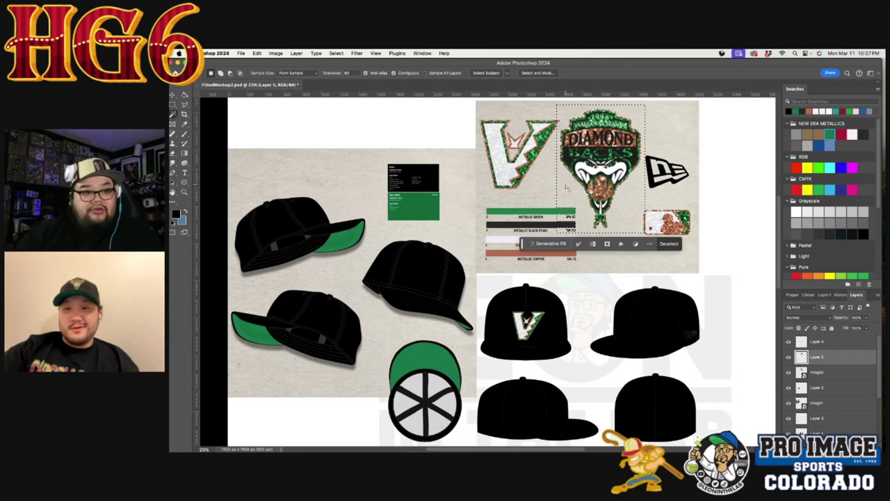
{"action": "key", "text": "m"}
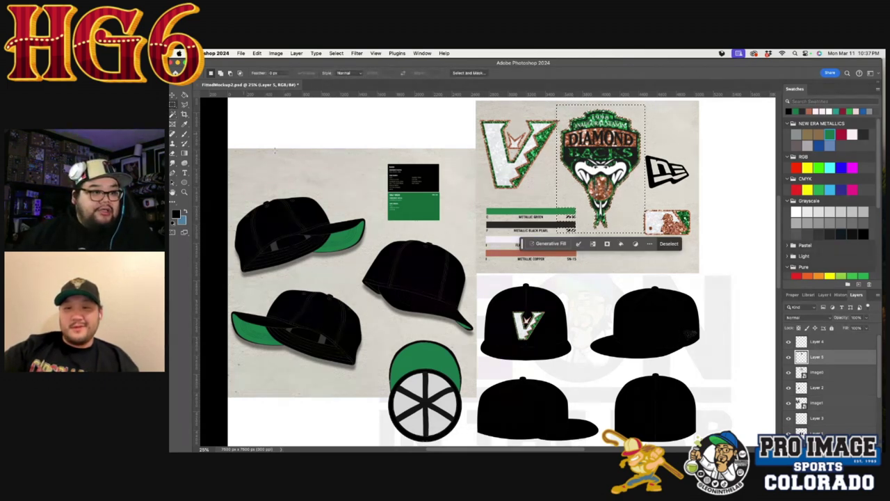
{"action": "left_click", "coordinate": [270, 123]}
{"action": "key", "text": "v"}
{"action": "left_click_drag", "start_coordinate": [607, 152], "coordinate": [601, 297]}
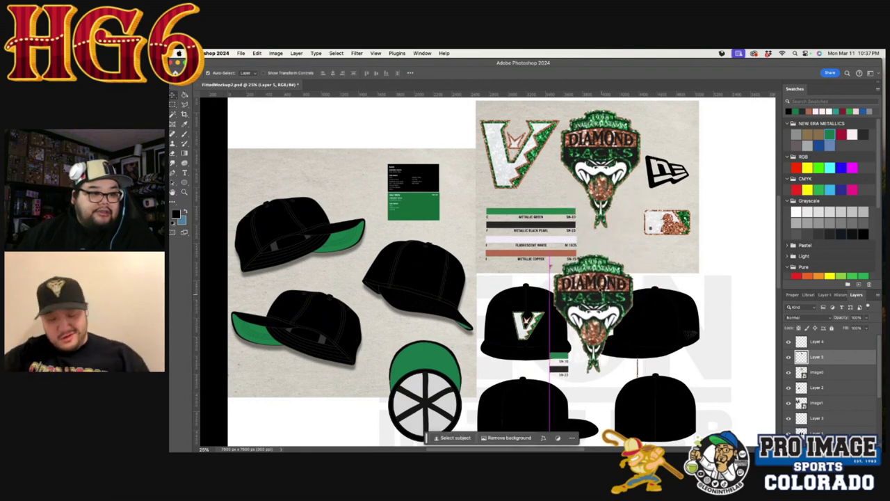
Step: Delete the leftover color-swatch fragments beside the copied snake logo using a rectangular selection
{"action": "left_click", "coordinate": [173, 108]}
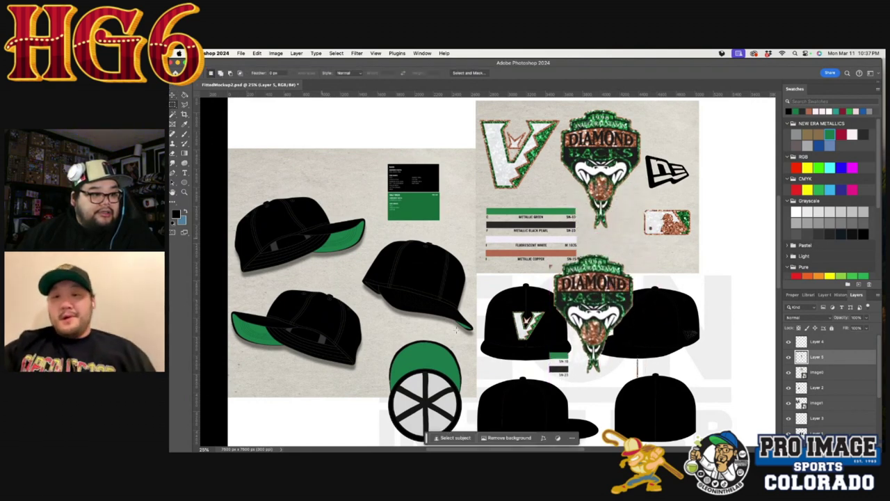
{"action": "left_click_drag", "start_coordinate": [531, 350], "coordinate": [574, 391]}
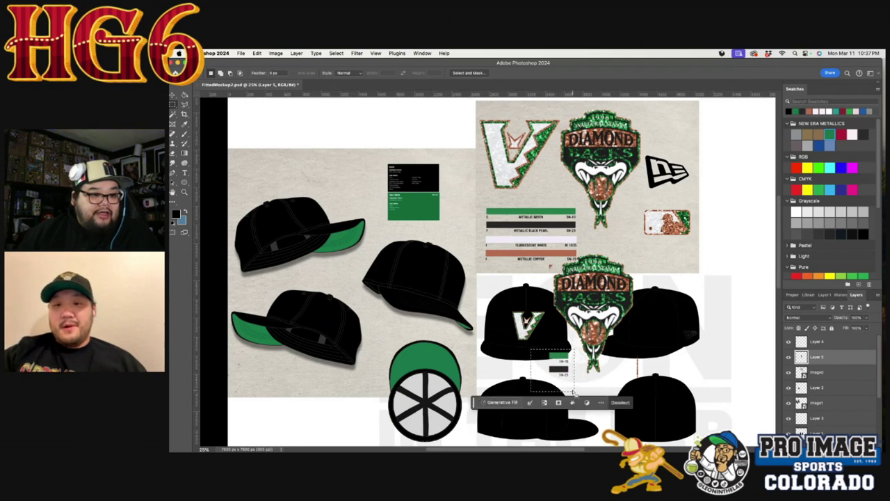
{"action": "key", "text": "Delete"}
{"action": "key", "text": "super+d"}
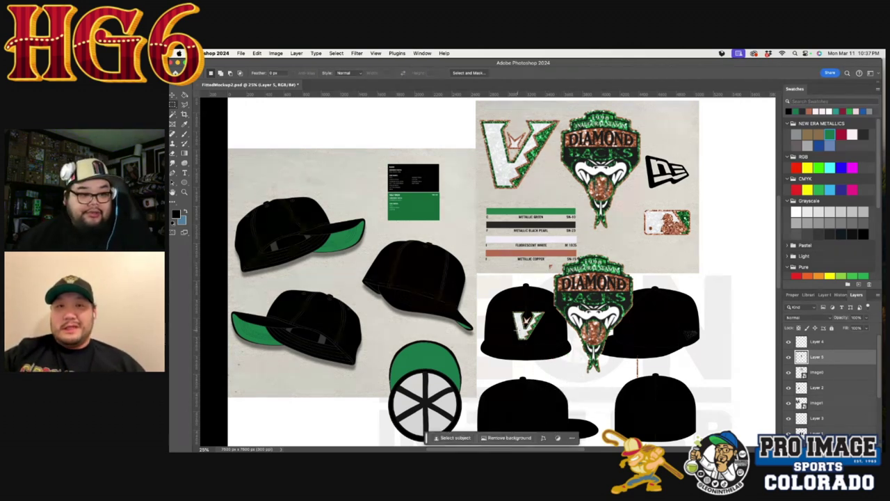
Step: Scale the snake logo to about 38% and place it on the side panel of the cap below the front view
{"action": "key", "text": "ctrl+t"}
{"action": "left_click_drag", "start_coordinate": [636, 255], "coordinate": [570, 323]}
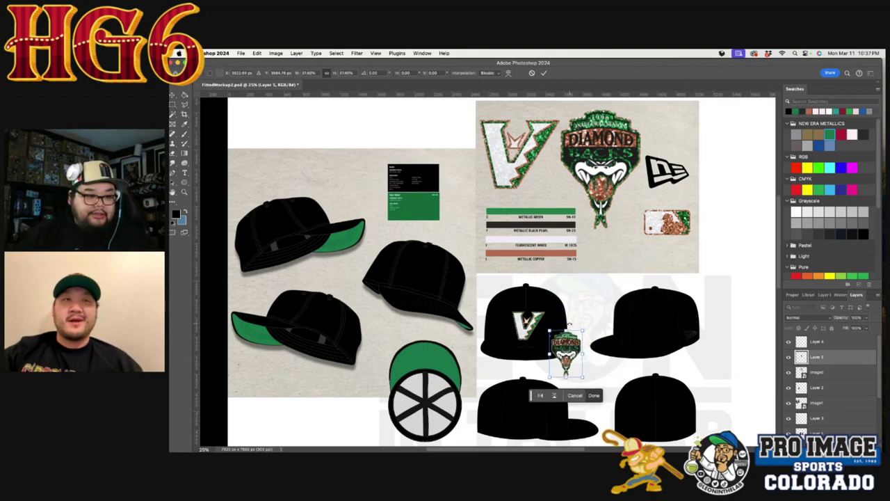
{"action": "left_click_drag", "start_coordinate": [565, 353], "coordinate": [533, 403]}
{"action": "key", "text": "Return"}
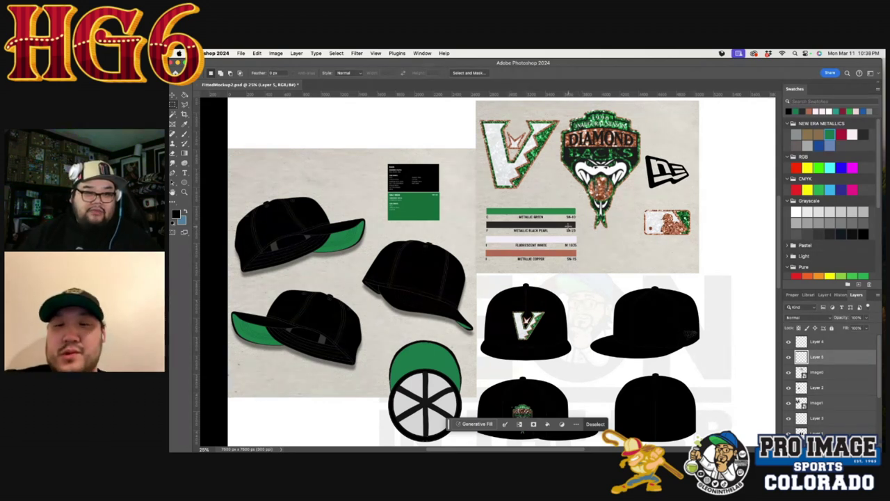
Step: Clear the selection and erase the stray vertical line beside the snake logo on the side-view cap
{"action": "scroll", "coordinate": [480, 272], "scroll_direction": "down", "scroll_amount": 3}
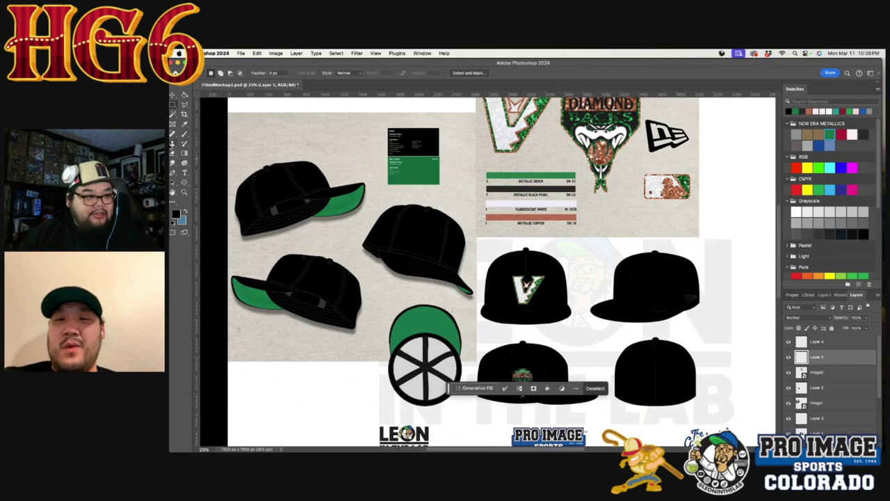
{"action": "left_click", "coordinate": [184, 192]}
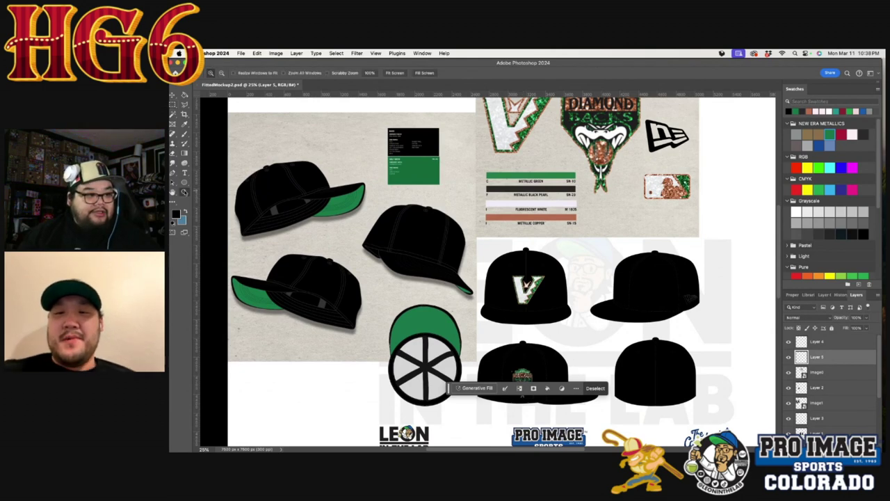
{"action": "left_click", "coordinate": [511, 354]}
{"action": "left_click", "coordinate": [511, 353]}
{"action": "scroll", "coordinate": [508, 330], "scroll_direction": "down", "scroll_amount": 4}
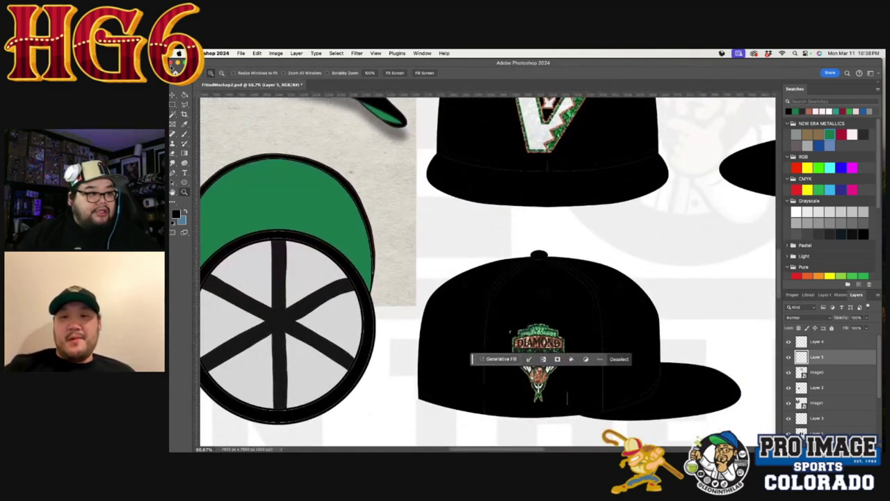
{"action": "left_click", "coordinate": [177, 94]}
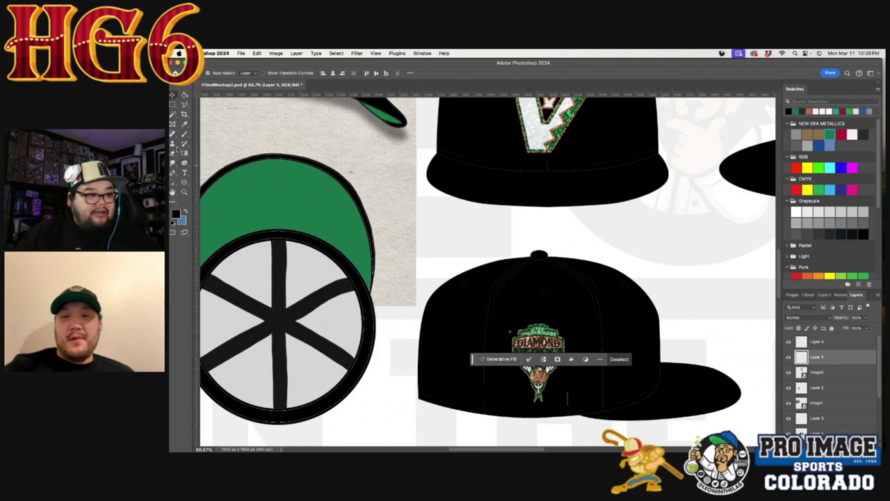
{"action": "key", "text": "b"}
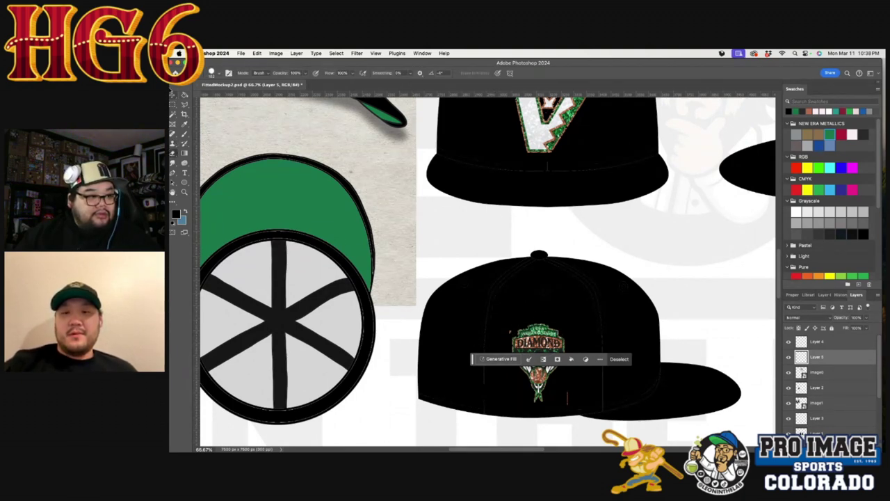
{"action": "left_click", "coordinate": [174, 94]}
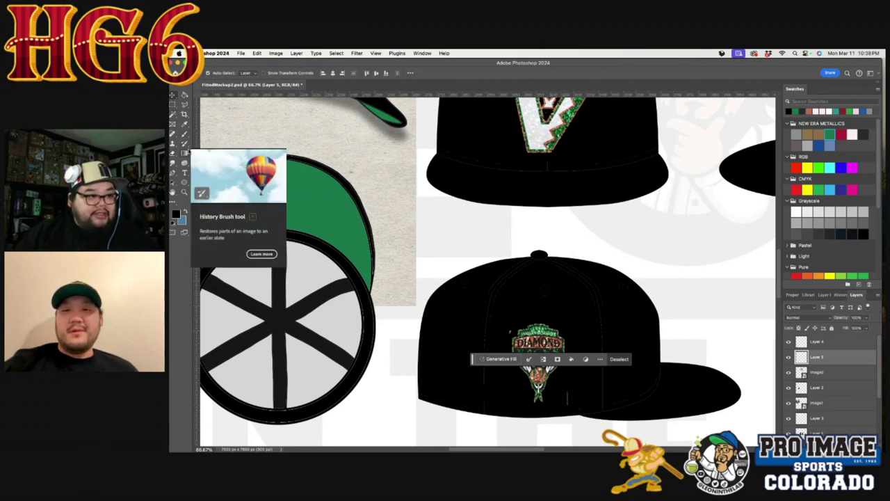
{"action": "left_click", "coordinate": [185, 133]}
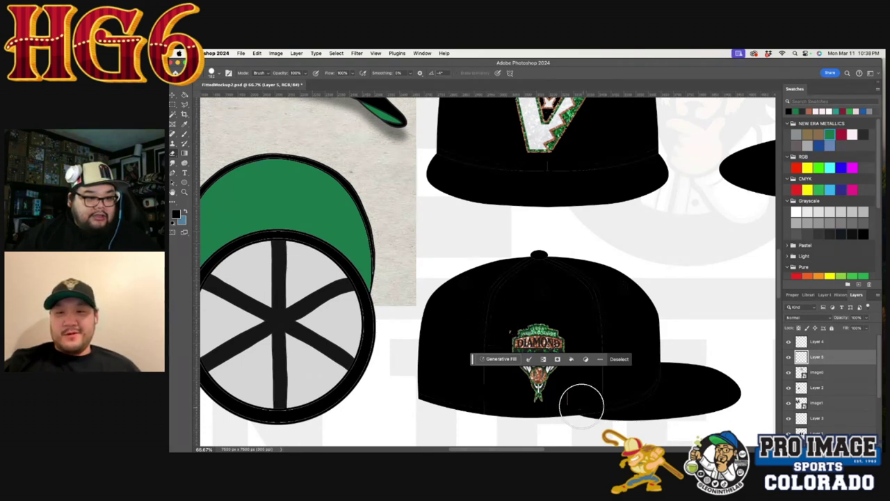
{"action": "left_click", "coordinate": [173, 104]}
{"action": "key", "text": "super+d"}
{"action": "key", "text": "v"}
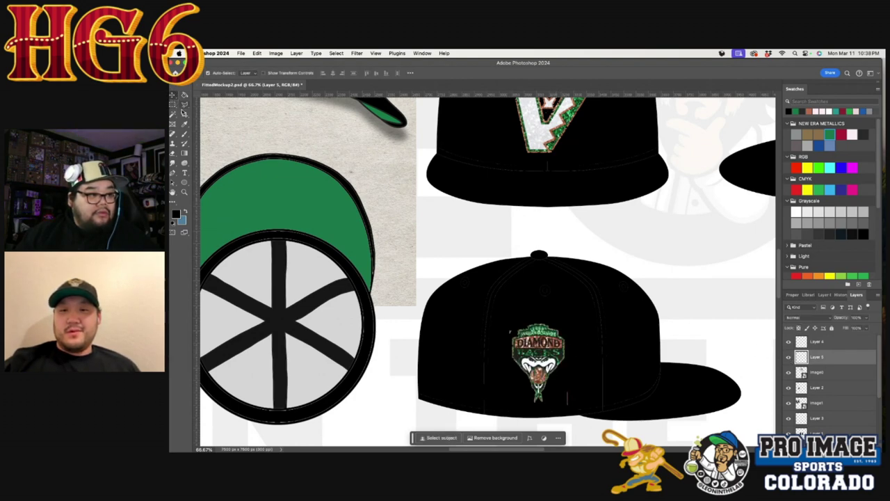
{"action": "left_click", "coordinate": [173, 153]}
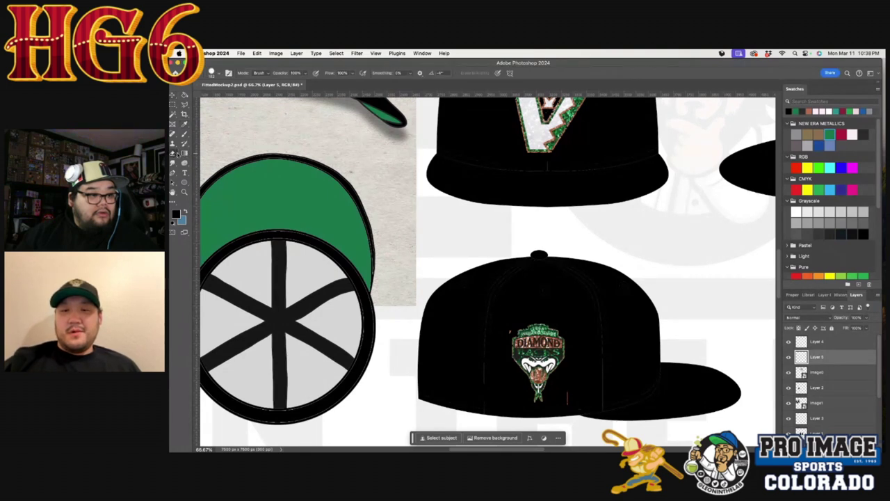
{"action": "left_click_drag", "start_coordinate": [563, 387], "coordinate": [577, 398]}
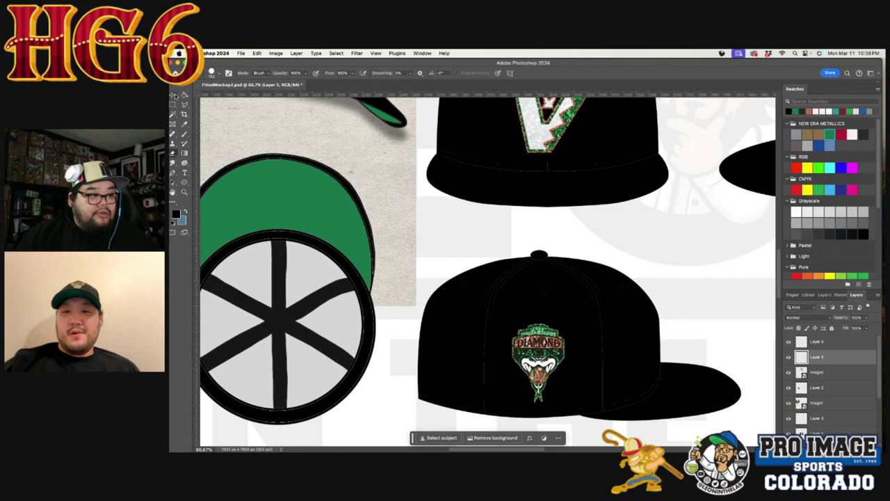
Step: Add a thin white stroke around the snake logo through its layer blending options and erase the stray specks near it
{"action": "left_click", "coordinate": [173, 94]}
{"action": "right_click", "coordinate": [820, 357]}
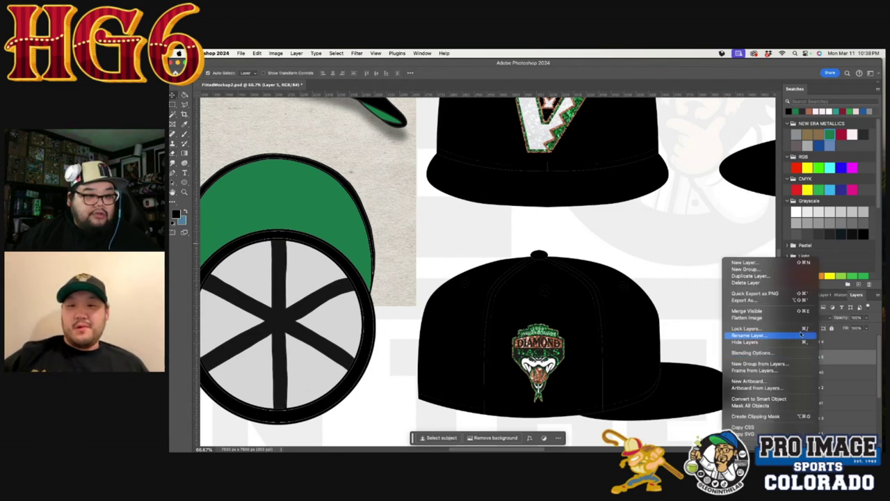
{"action": "left_click", "coordinate": [771, 353]}
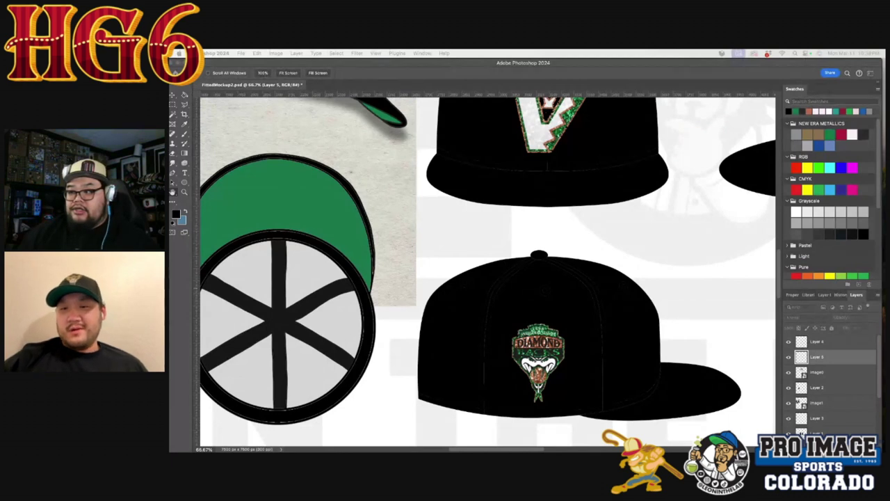
{"action": "key", "text": "Return"}
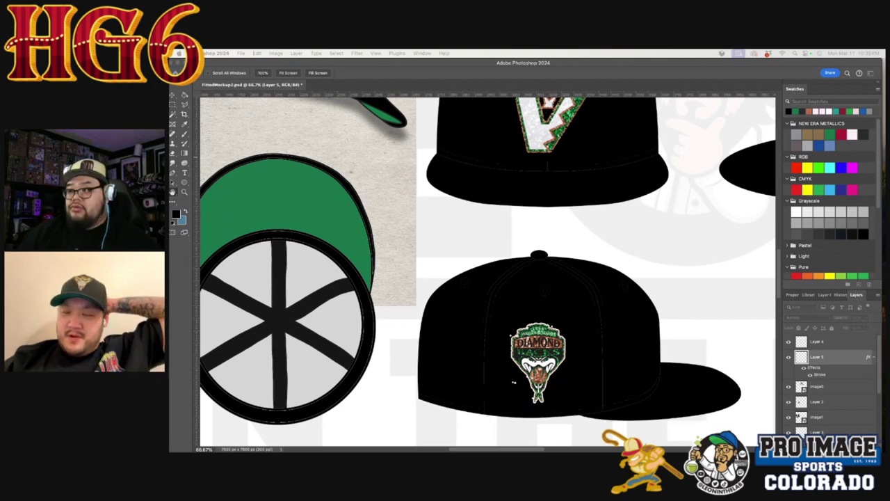
{"action": "key", "text": "i"}
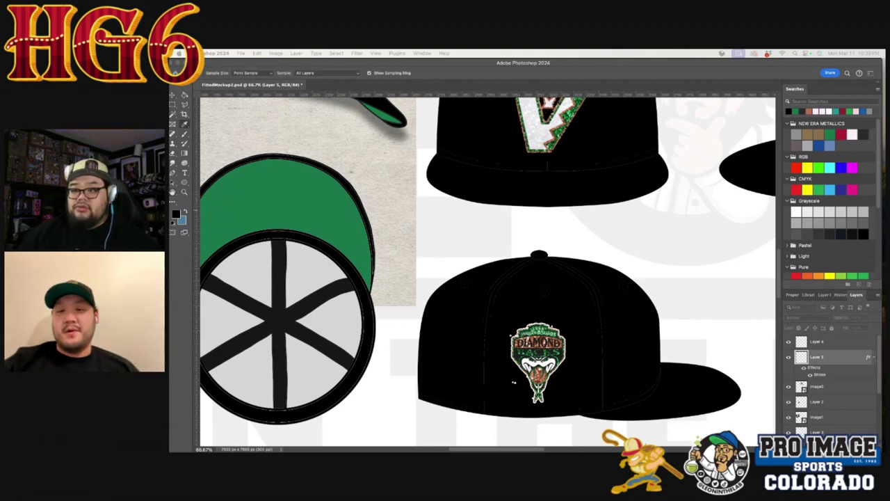
{"action": "key", "text": "Return"}
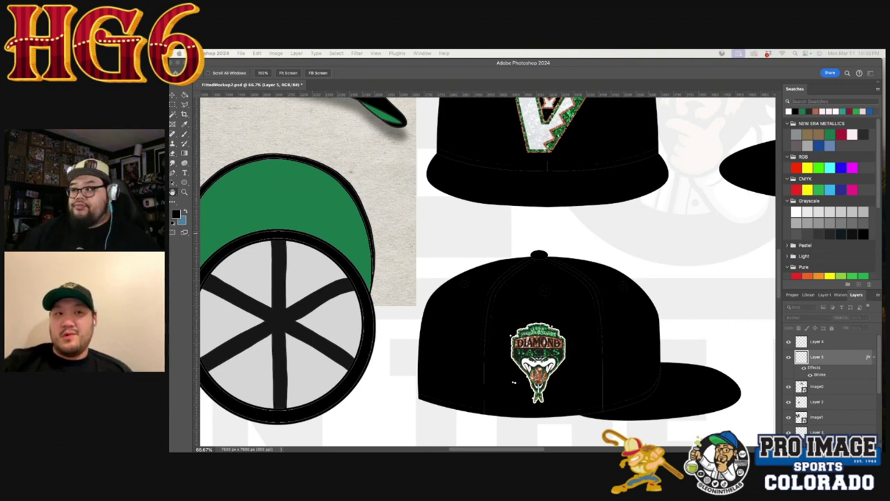
{"action": "left_click", "coordinate": [494, 183]}
{"action": "key", "text": "b"}
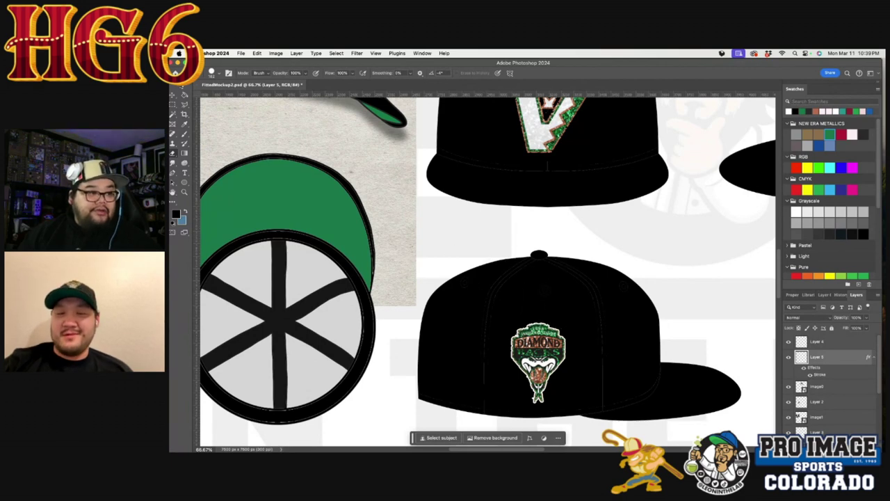
{"action": "key", "text": "v"}
Step: Try to copy the MLB batter logo from the logo sheet using a rectangular selection
{"action": "scroll", "coordinate": [513, 221], "scroll_direction": "up", "scroll_amount": 10}
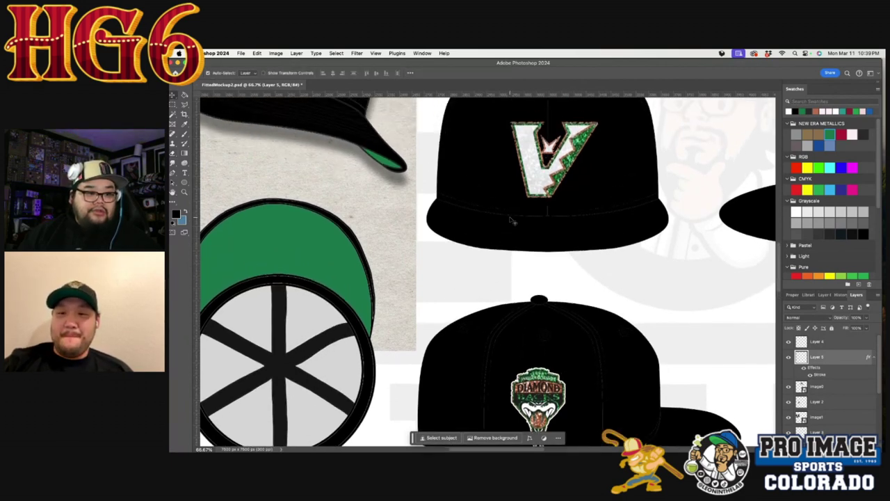
{"action": "scroll", "coordinate": [608, 336], "scroll_direction": "up", "scroll_amount": 3}
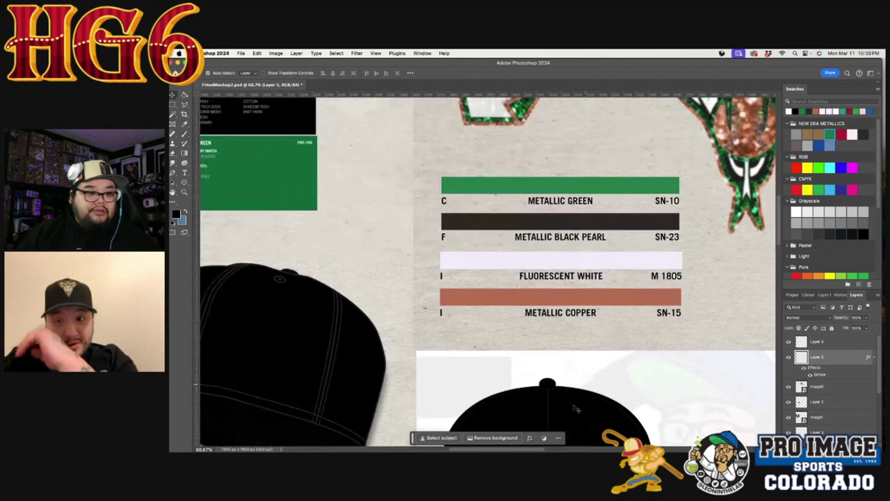
{"action": "scroll", "coordinate": [548, 450], "scroll_direction": "right", "scroll_amount": 3}
{"action": "scroll", "coordinate": [548, 450], "scroll_direction": "right", "scroll_amount": 5}
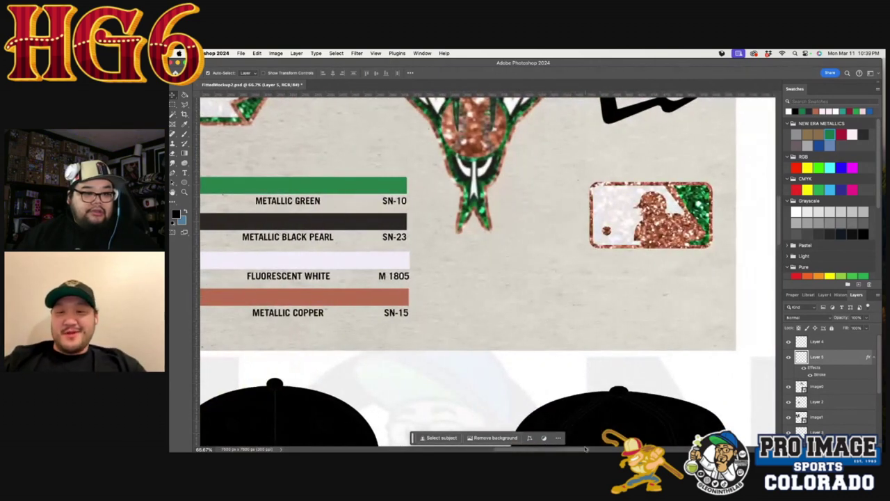
{"action": "key", "text": "m"}
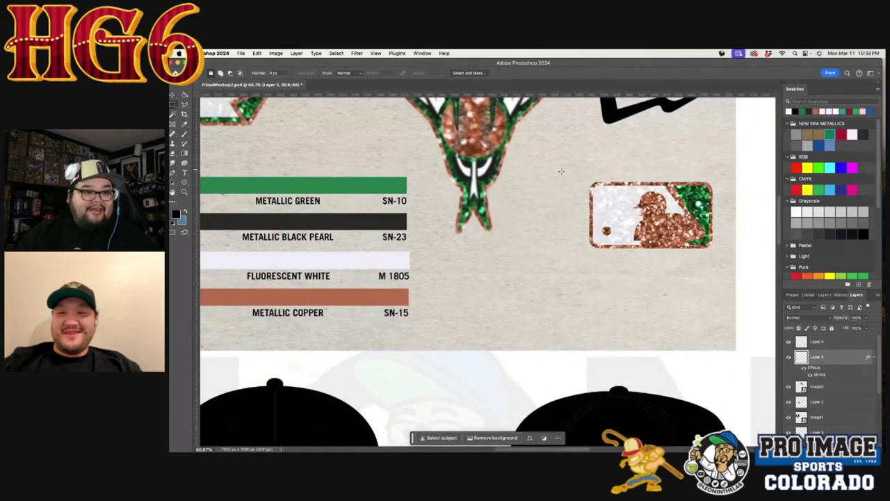
{"action": "left_click_drag", "start_coordinate": [583, 179], "coordinate": [715, 253]}
{"action": "key", "text": "super+c"}
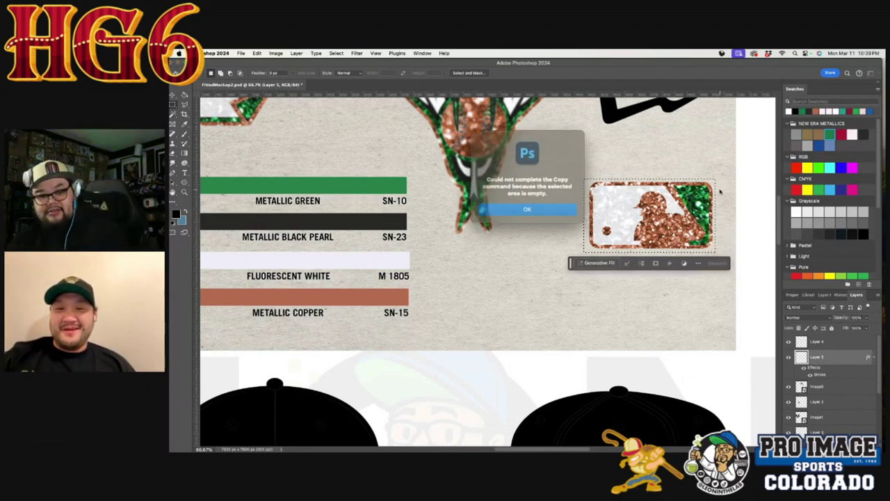
{"action": "left_click", "coordinate": [522, 206]}
{"action": "key", "text": "super+d"}
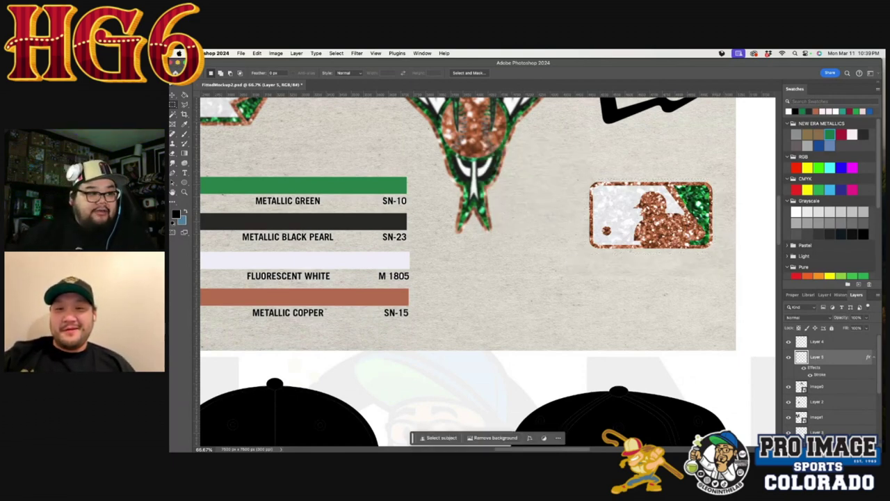
Step: Copy the MLB batter logo from the logo sheet onto its own layer using a loose rectangular selection
{"action": "key", "text": "v"}
{"action": "left_click", "coordinate": [235, 115]}
{"action": "key", "text": "m"}
{"action": "left_click_drag", "start_coordinate": [578, 174], "coordinate": [723, 259]}
{"action": "key", "text": "super+c"}
{"action": "key", "text": "super+v"}
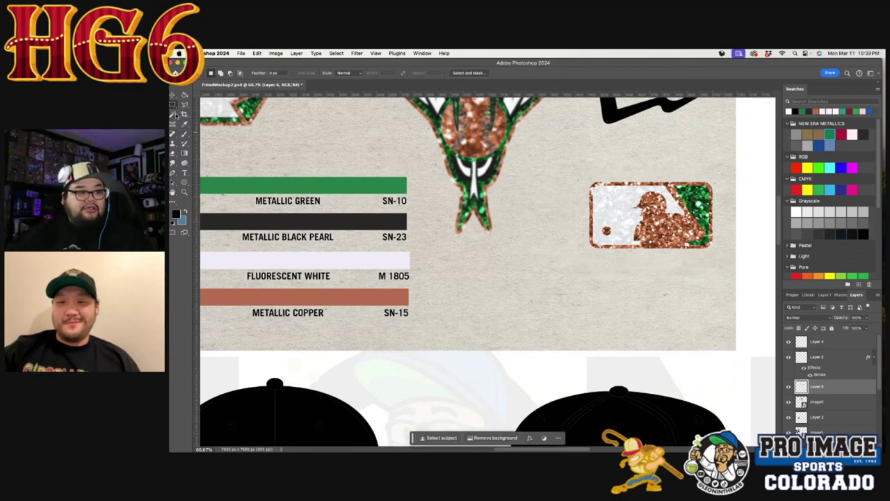
Step: Remove the paper background around the copied MLB logo using the Magic Wand, and clear the selection
{"action": "key", "text": "w"}
{"action": "left_click", "coordinate": [583, 210]}
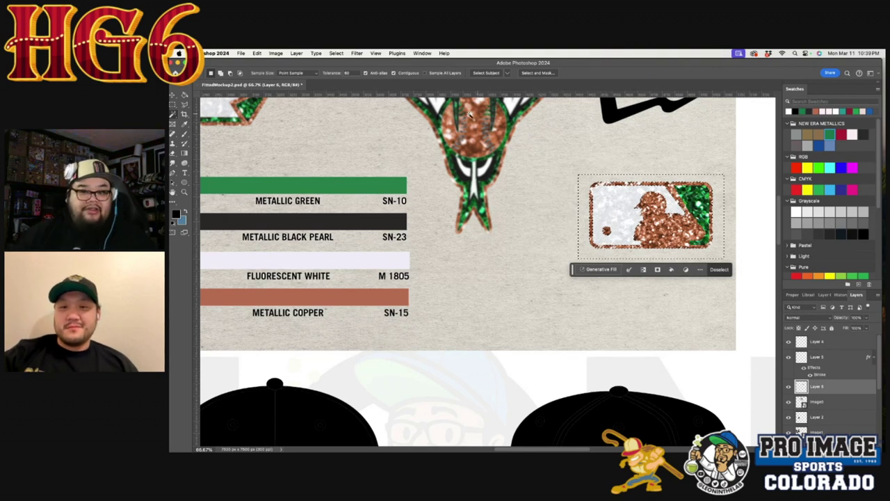
{"action": "key", "text": "m"}
{"action": "left_click", "coordinate": [238, 131]}
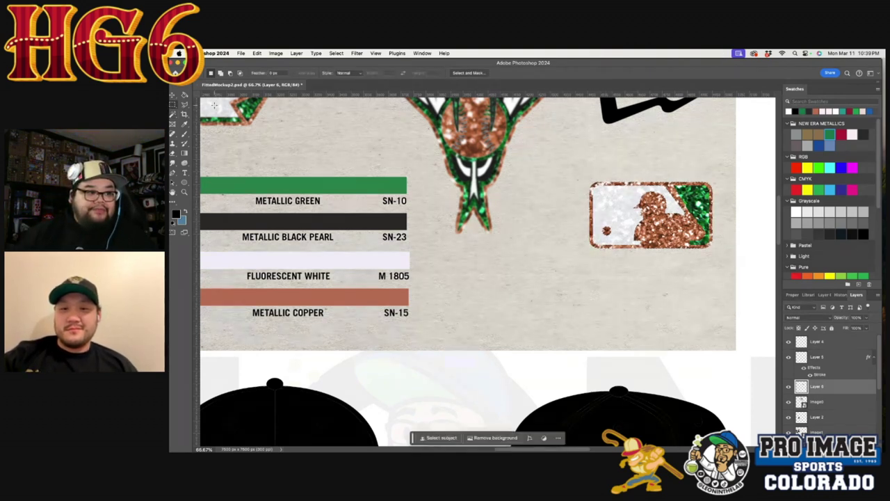
Step: Try to move the MLB logo copy down toward the front-view cap, and undo the moves
{"action": "key", "text": "v"}
{"action": "left_click_drag", "start_coordinate": [663, 222], "coordinate": [452, 330]}
{"action": "left_click_drag", "start_coordinate": [408, 371], "coordinate": [398, 387]}
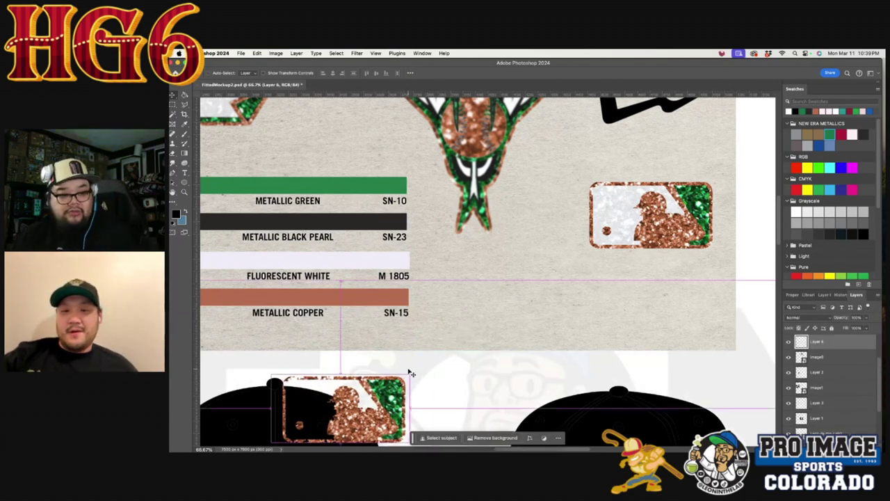
{"action": "key", "text": "super+z"}
{"action": "key", "text": "super+z"}
{"action": "key", "text": "super+z"}
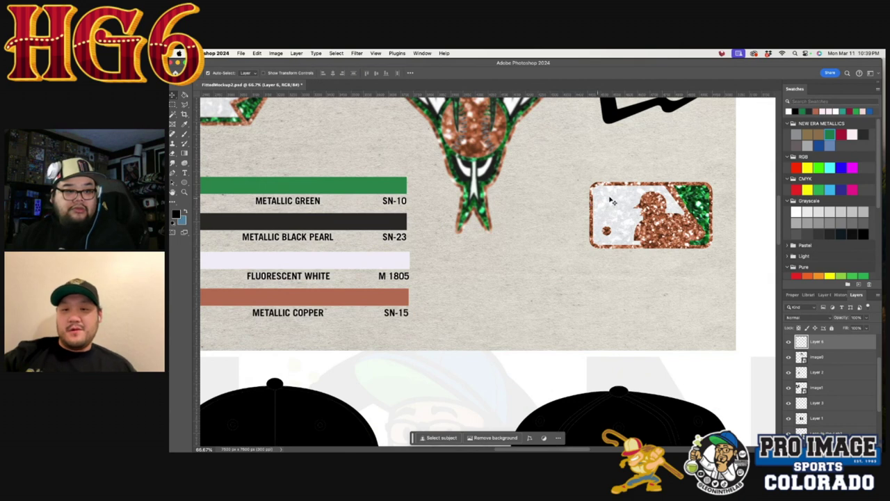
Step: Try to duplicate the MLB logo from a tight rectangular selection and move the duplicate, and undo the move
{"action": "left_click", "coordinate": [612, 201]}
{"action": "left_click", "coordinate": [174, 104]}
{"action": "key", "text": "alt+shift+super+n"}
{"action": "left_click_drag", "start_coordinate": [589, 182], "coordinate": [713, 250]}
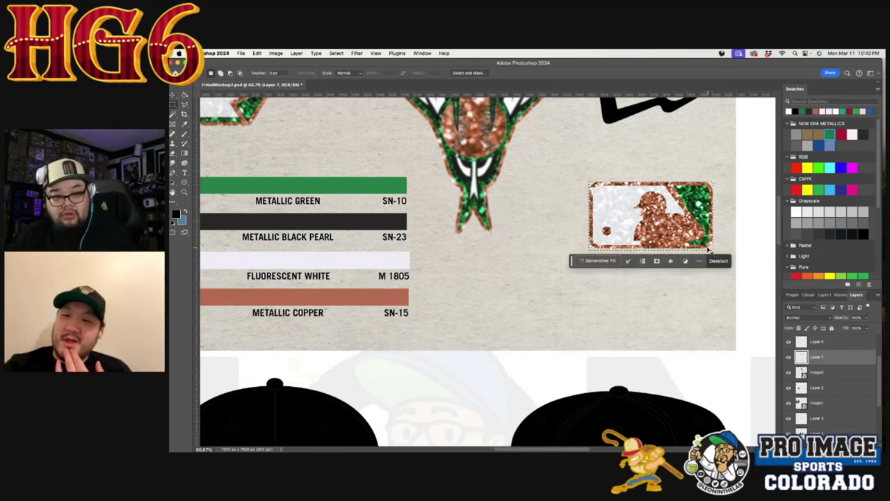
{"action": "key", "text": "ctrl+j"}
{"action": "left_click", "coordinate": [174, 94]}
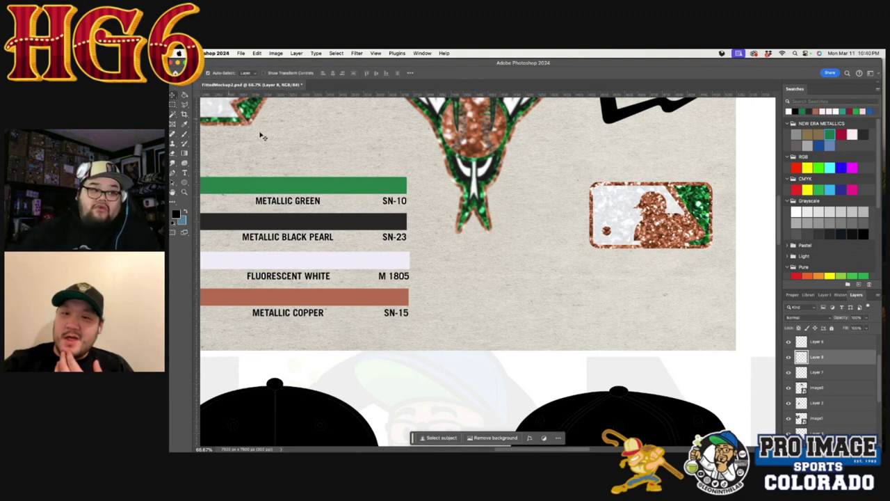
{"action": "left_click_drag", "start_coordinate": [649, 220], "coordinate": [604, 264]}
{"action": "key", "text": "super+z"}
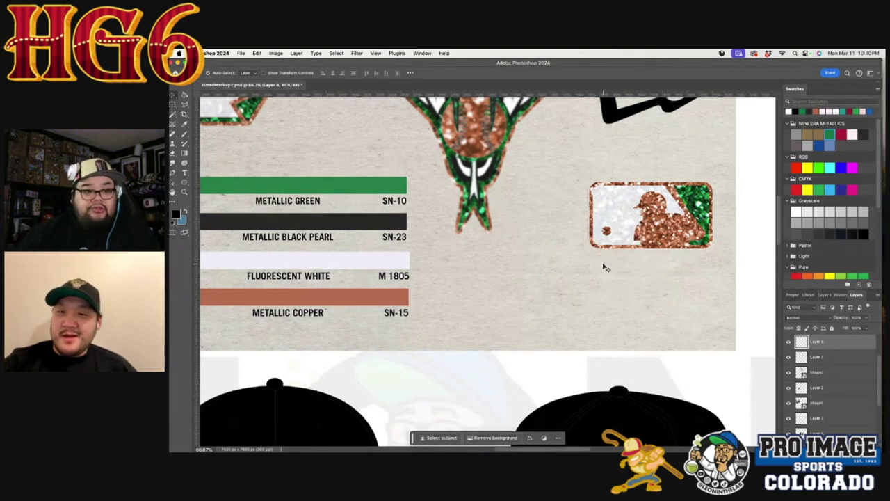
Step: Select the MLB logo tightly along its border with a rectangular selection and paste a copy on a new layer
{"action": "left_click", "coordinate": [174, 105]}
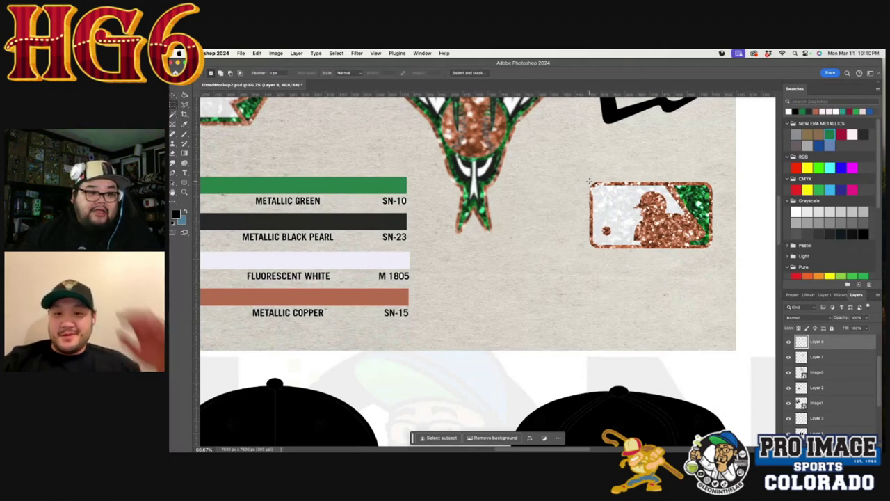
{"action": "left_click_drag", "start_coordinate": [587, 181], "coordinate": [712, 249]}
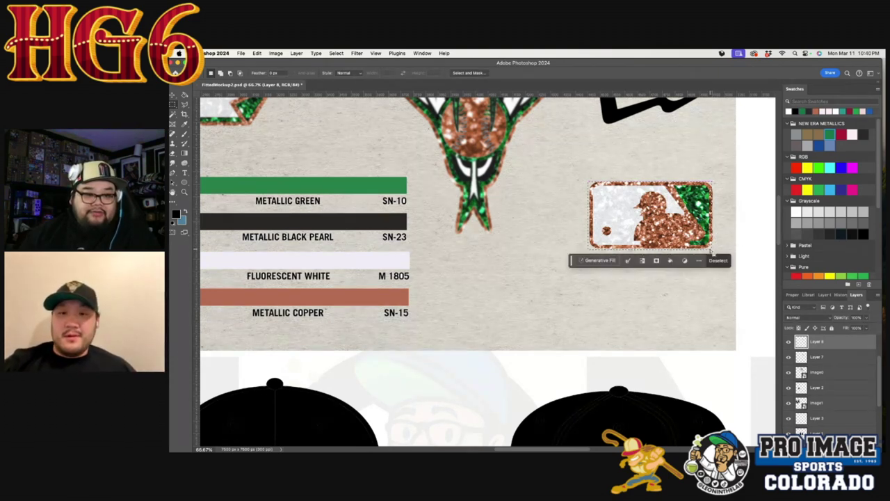
{"action": "key", "text": "super+c"}
{"action": "key", "text": "super+v"}
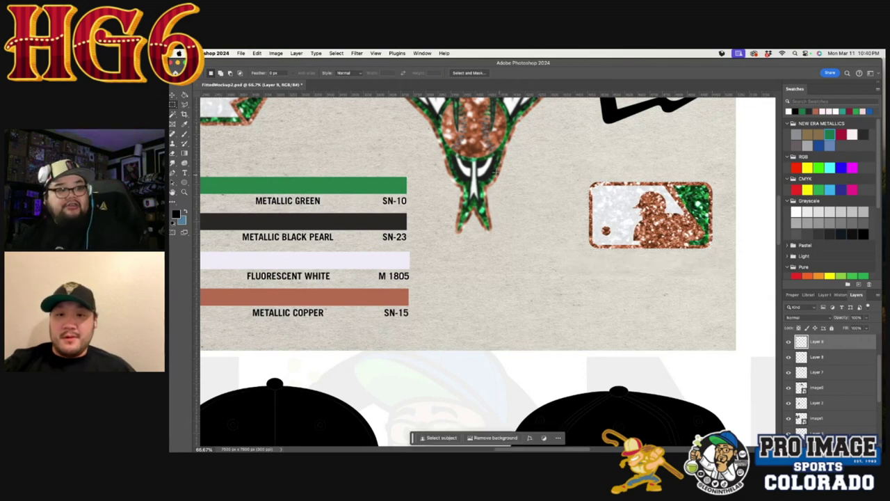
Step: Scale the MLB logo copy to about 28% and place it centred at the lower edge of the rear-view cap
{"action": "key", "text": "v"}
{"action": "left_click_drag", "start_coordinate": [607, 205], "coordinate": [350, 348]}
{"action": "scroll", "coordinate": [407, 320], "scroll_direction": "down", "scroll_amount": 10}
{"action": "left_click_drag", "start_coordinate": [417, 118], "coordinate": [664, 433]}
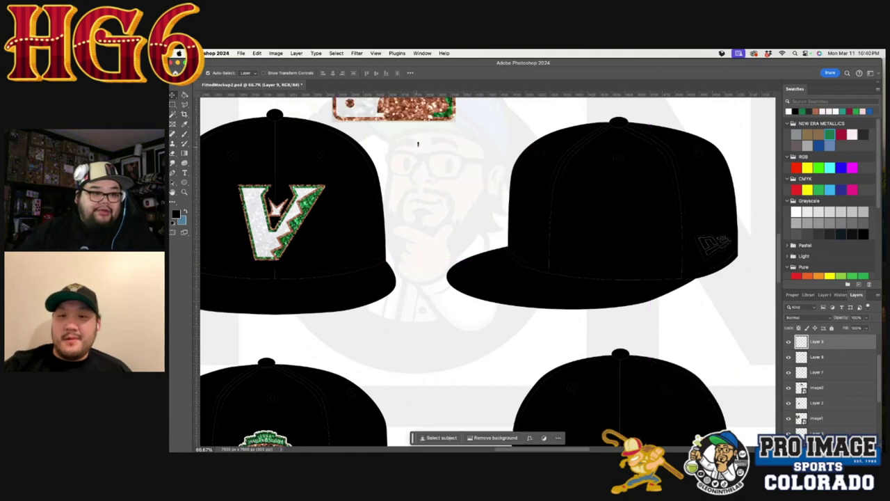
{"action": "left_click_drag", "start_coordinate": [432, 123], "coordinate": [634, 413]}
{"action": "key", "text": "ctrl+t"}
{"action": "left_click_drag", "start_coordinate": [668, 304], "coordinate": [625, 413]}
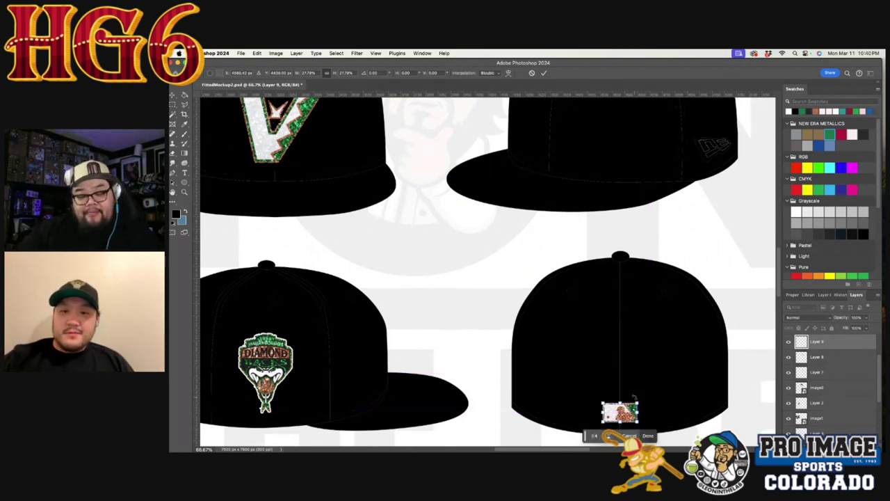
{"action": "key", "text": "Return"}
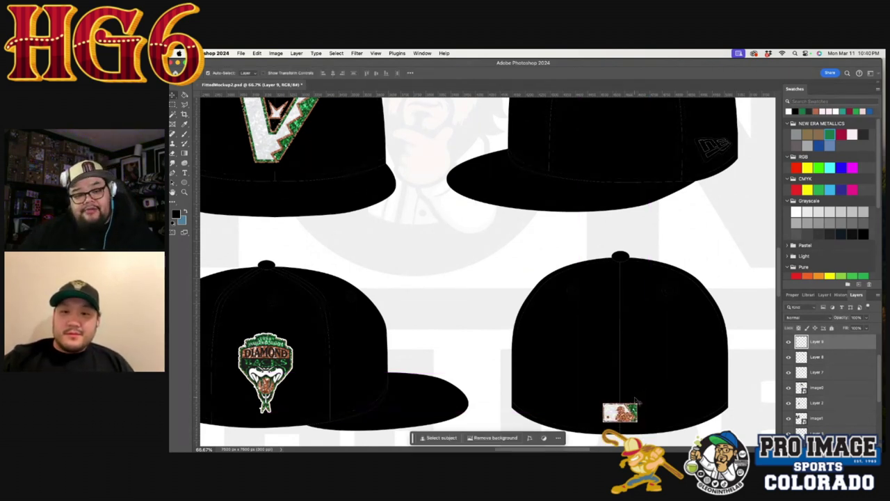
Step: Duplicate the front V logo, scale it to about 73%, rotate it about 12° and place it on the angled-view cap's front panel
{"action": "left_click", "coordinate": [265, 137]}
{"action": "scroll", "coordinate": [257, 137], "scroll_direction": "up", "scroll_amount": 2}
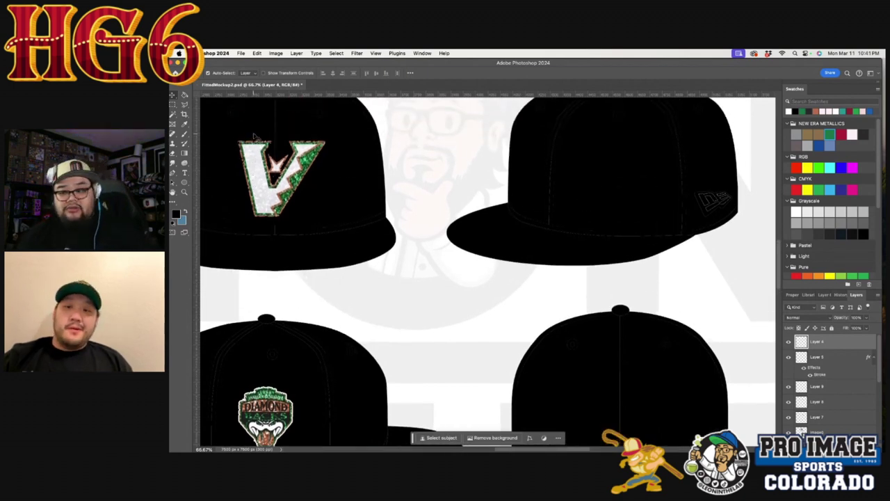
{"action": "key", "text": "super+v"}
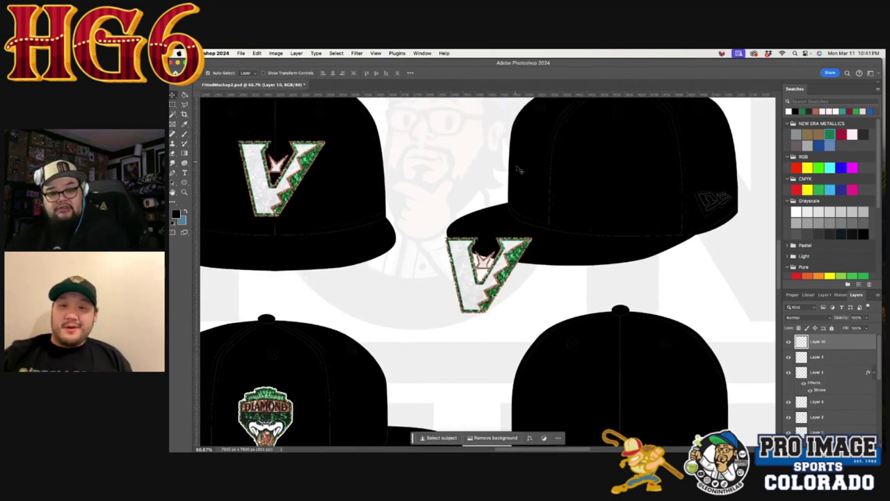
{"action": "key", "text": "super+t"}
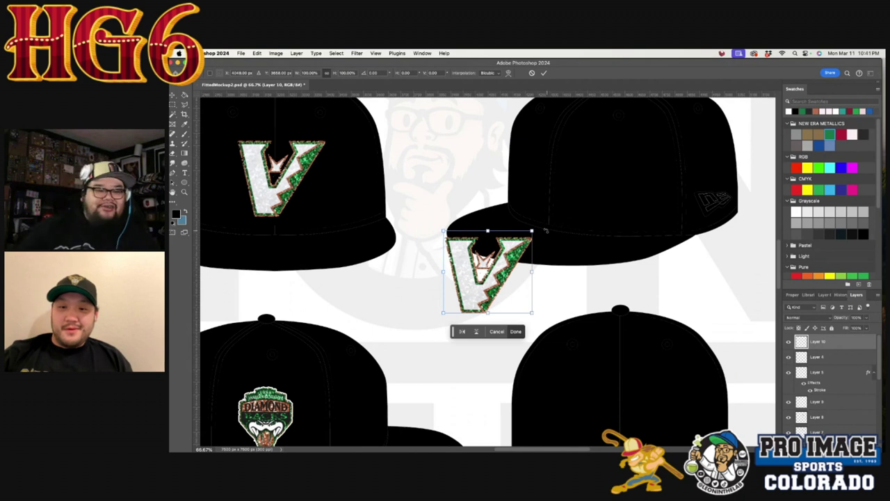
{"action": "left_click_drag", "start_coordinate": [537, 230], "coordinate": [576, 154]}
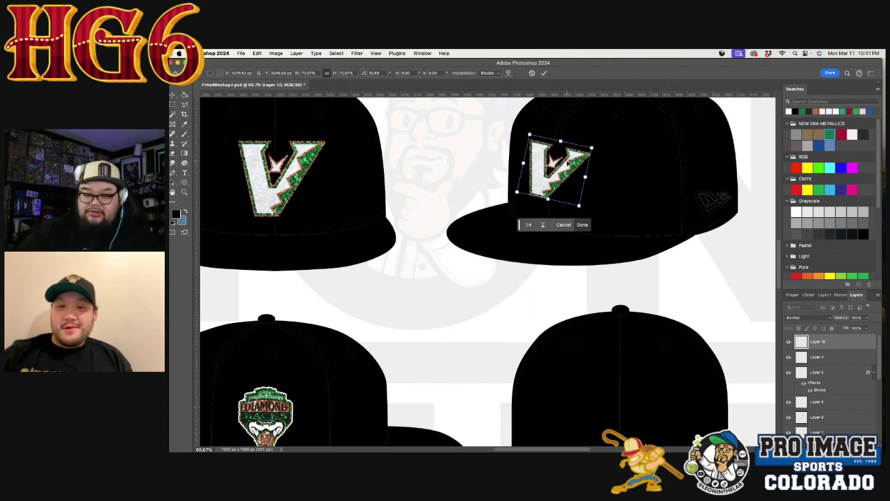
{"action": "key", "text": "Return"}
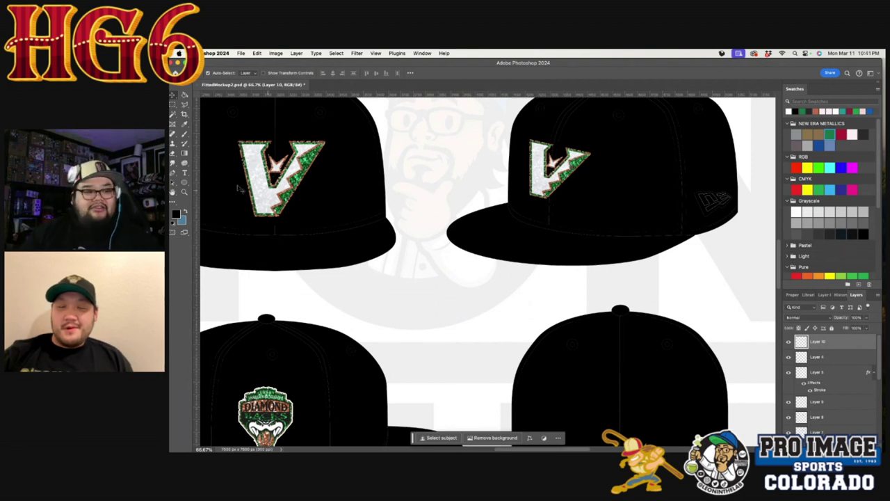
Step: Move the reference image with the three black and green caps straight up, clear of the underbrim view
{"action": "left_click", "coordinate": [184, 192]}
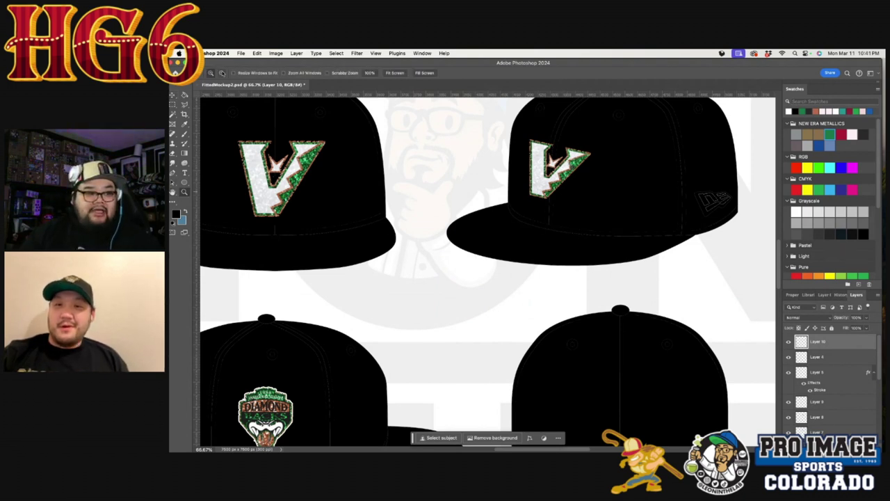
{"action": "left_click", "coordinate": [353, 198], "text": "alt"}
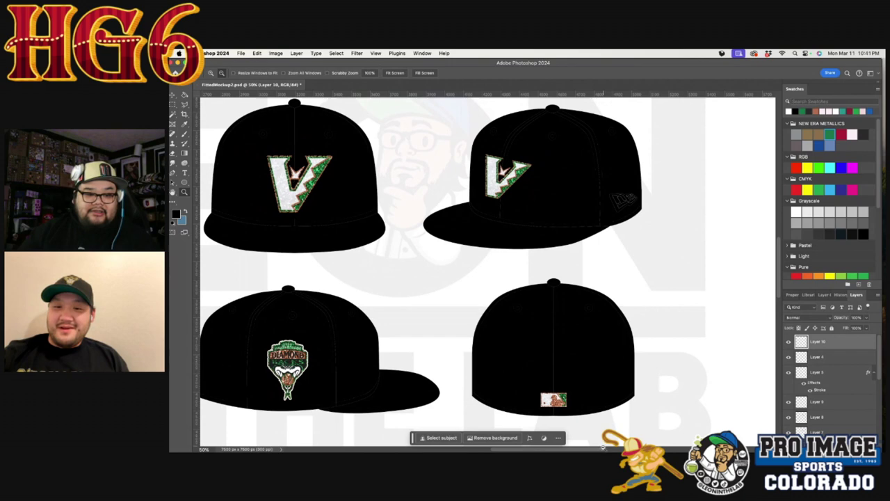
{"action": "left_click_drag", "start_coordinate": [601, 451], "coordinate": [581, 451]}
{"action": "scroll", "coordinate": [584, 432], "scroll_direction": "down", "scroll_amount": 5}
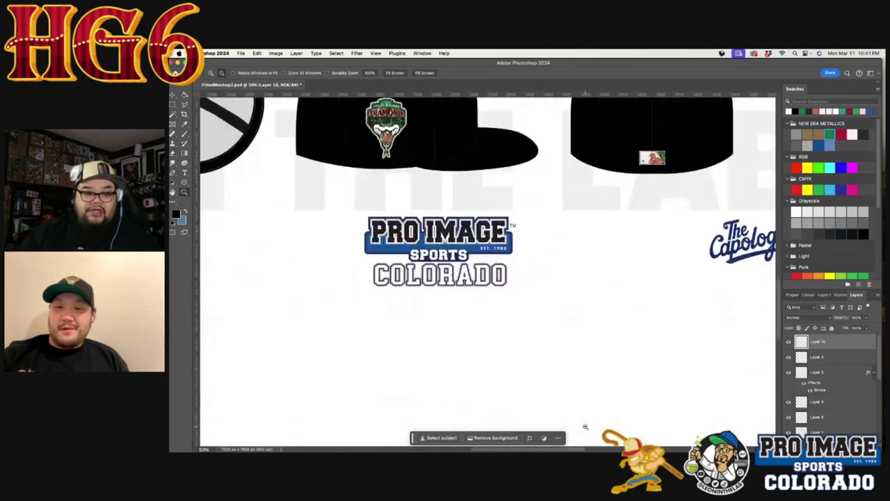
{"action": "left_click_drag", "start_coordinate": [581, 449], "coordinate": [523, 448]}
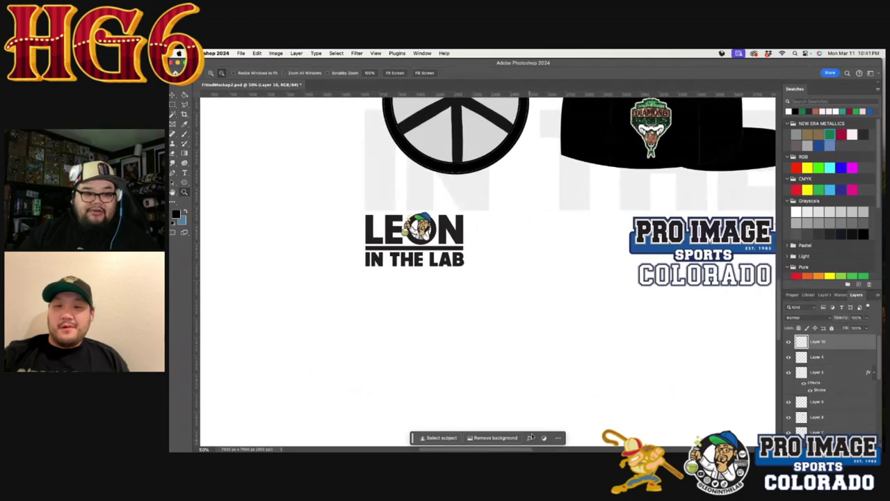
{"action": "scroll", "coordinate": [329, 240], "scroll_direction": "down", "scroll_amount": 3}
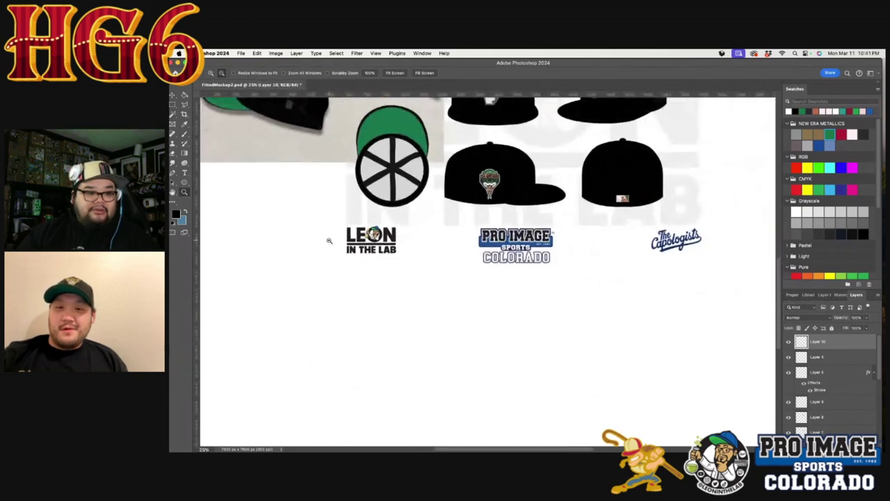
{"action": "scroll", "coordinate": [341, 245], "scroll_direction": "up", "scroll_amount": 1}
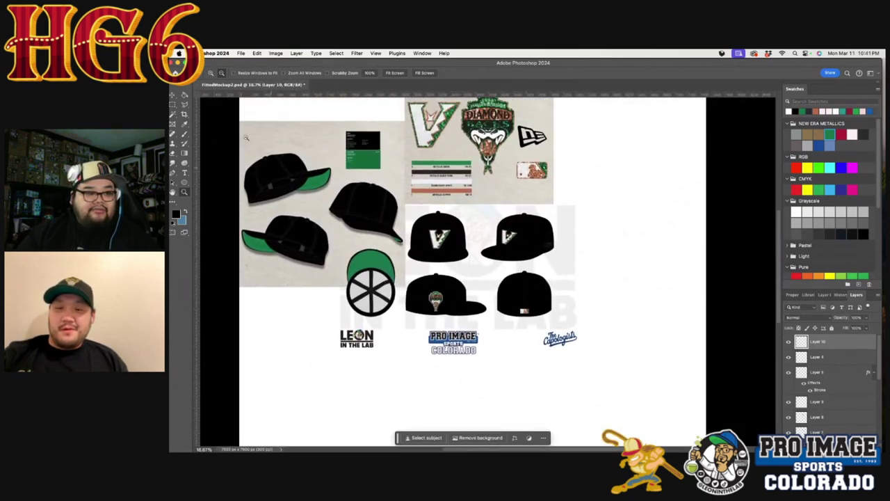
{"action": "key", "text": "v"}
{"action": "left_click_drag", "start_coordinate": [328, 167], "coordinate": [324, 111]}
{"action": "key", "text": "super+z"}
{"action": "left_click_drag", "start_coordinate": [368, 243], "coordinate": [381, 181]}
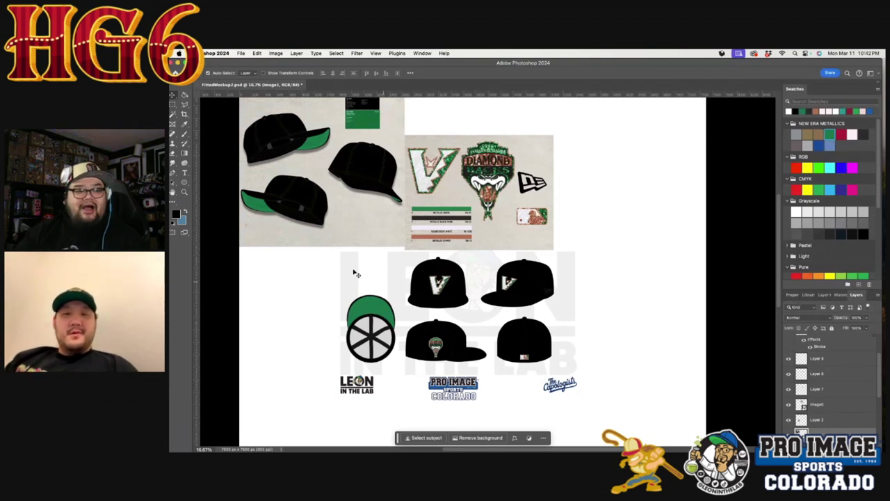
Step: Examine the logo placement and colors on the four cap views and the underbrim view at closer range
{"action": "key", "text": "z"}
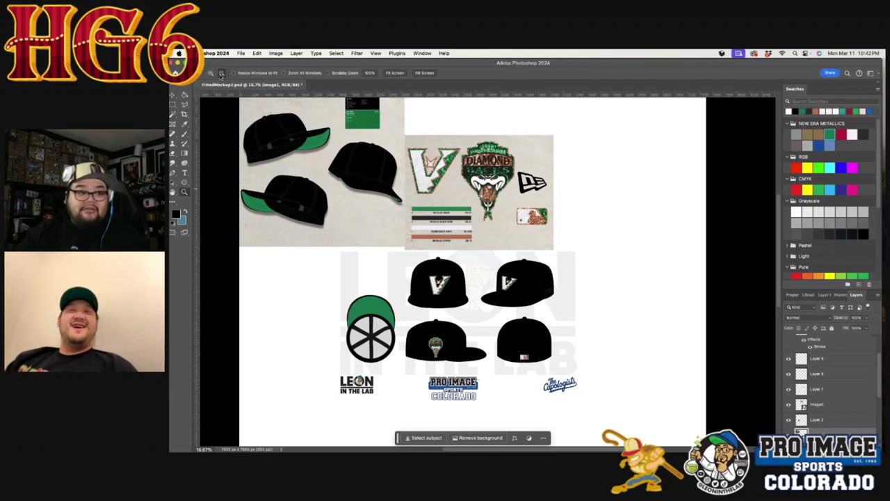
{"action": "left_click", "coordinate": [391, 334]}
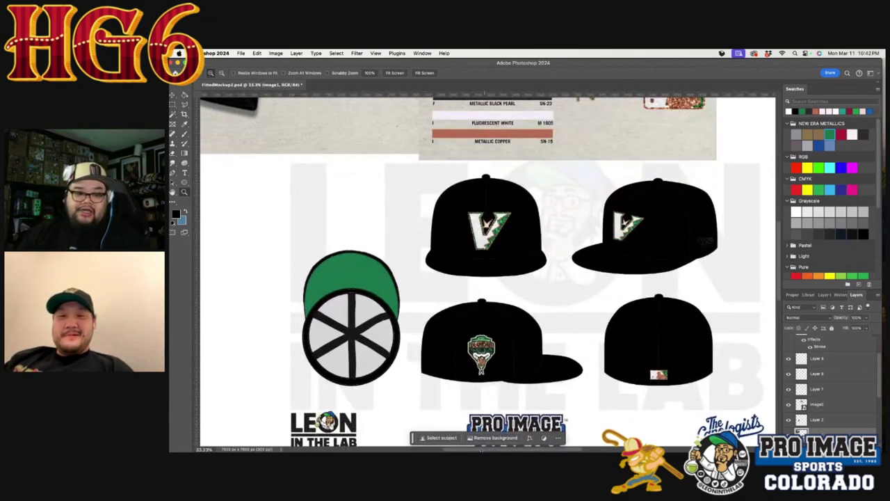
{"action": "scroll", "coordinate": [489, 451], "scroll_direction": "right", "scroll_amount": 3}
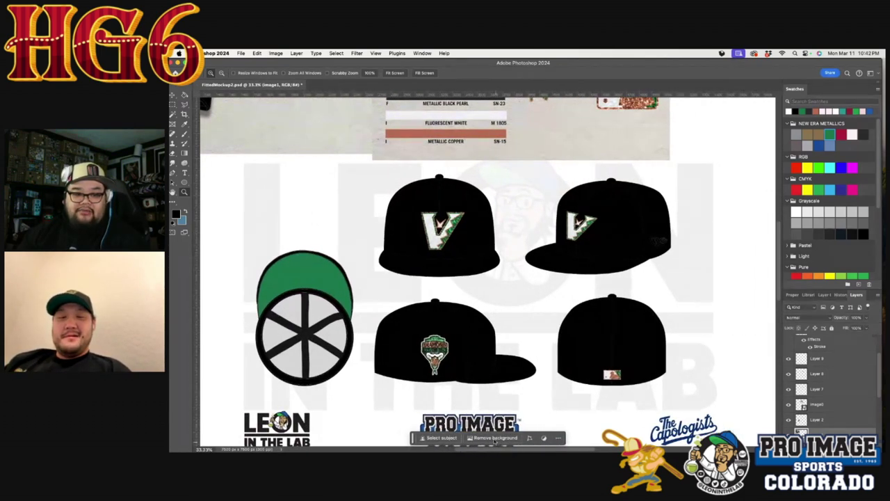
{"action": "scroll", "coordinate": [478, 369], "scroll_direction": "down", "scroll_amount": 1}
{"action": "scroll", "coordinate": [477, 369], "scroll_direction": "down", "scroll_amount": 1}
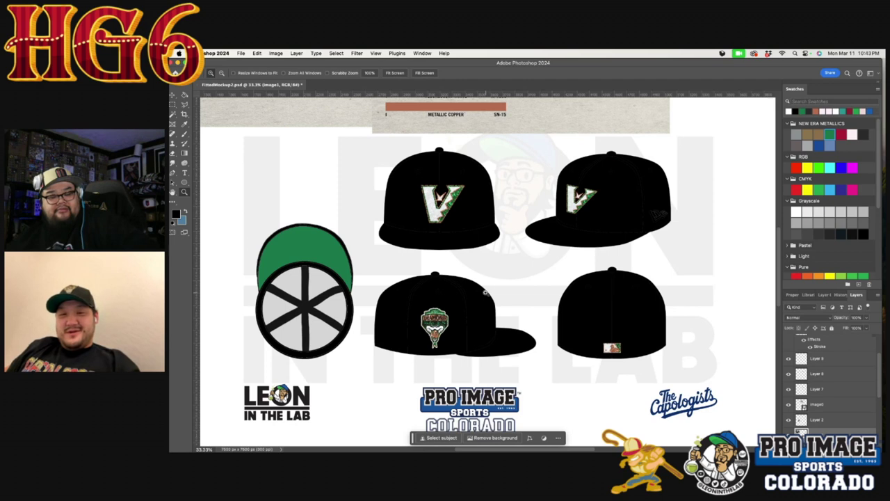
{"action": "scroll", "coordinate": [466, 278], "scroll_direction": "up", "scroll_amount": 1}
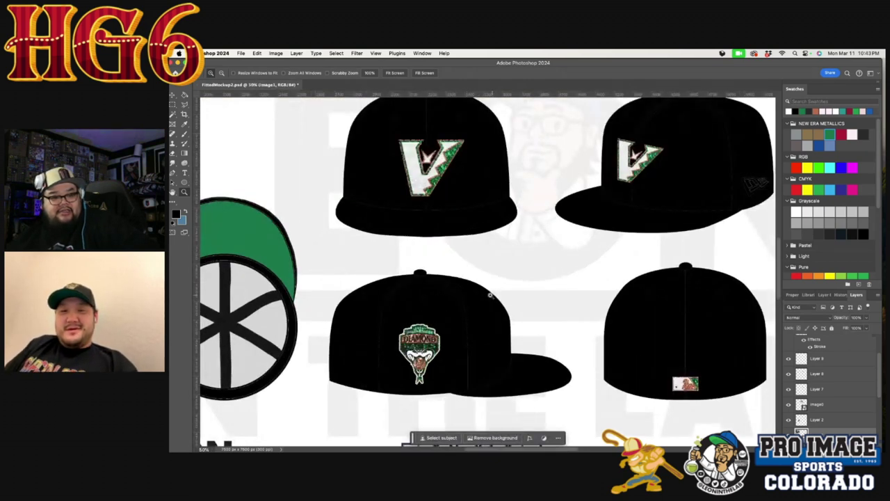
{"action": "scroll", "coordinate": [487, 299], "scroll_direction": "up", "scroll_amount": 2}
{"action": "left_click_drag", "start_coordinate": [527, 451], "coordinate": [527, 451]}
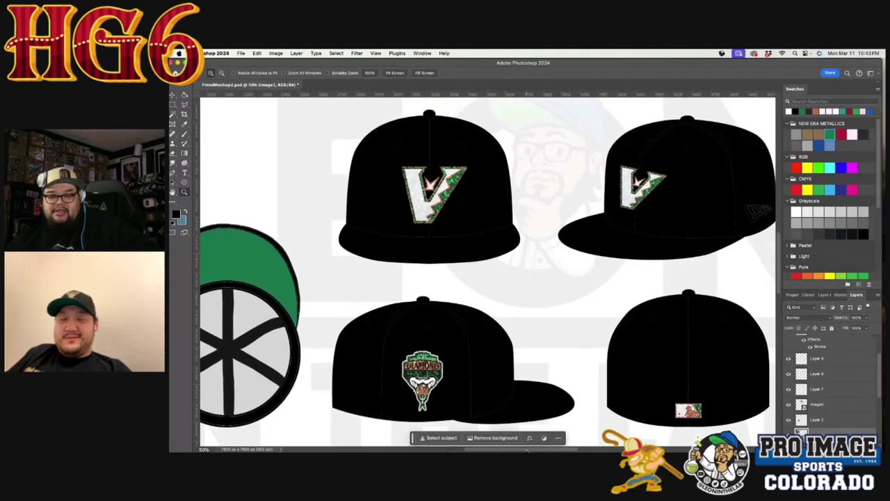
{"action": "left_click_drag", "start_coordinate": [527, 451], "coordinate": [528, 452]}
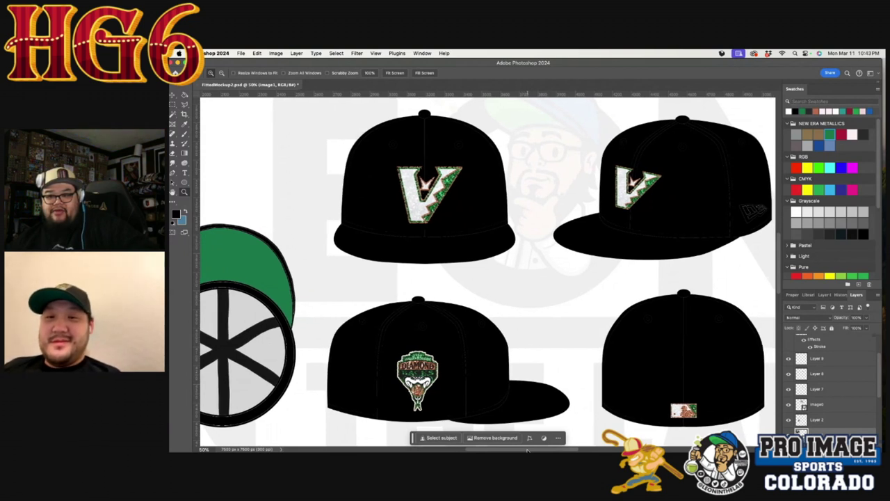
{"action": "left_click_drag", "start_coordinate": [528, 450], "coordinate": [527, 451]}
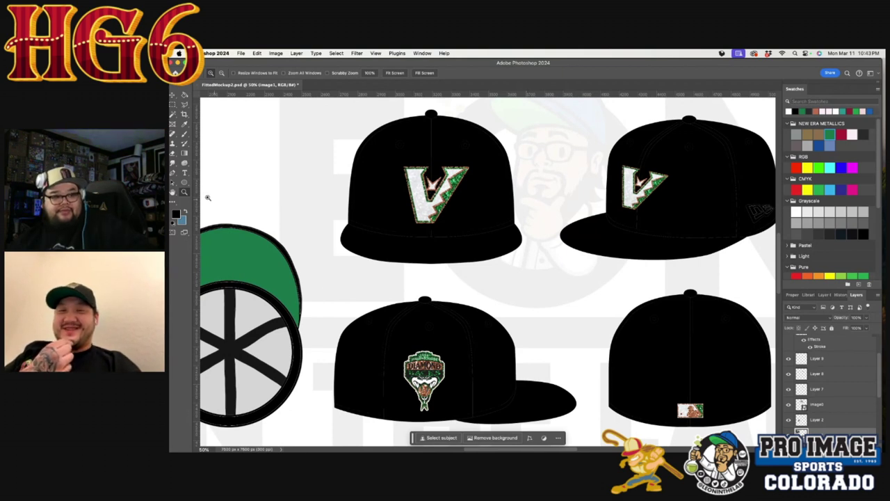
{"action": "left_click", "coordinate": [222, 73]}
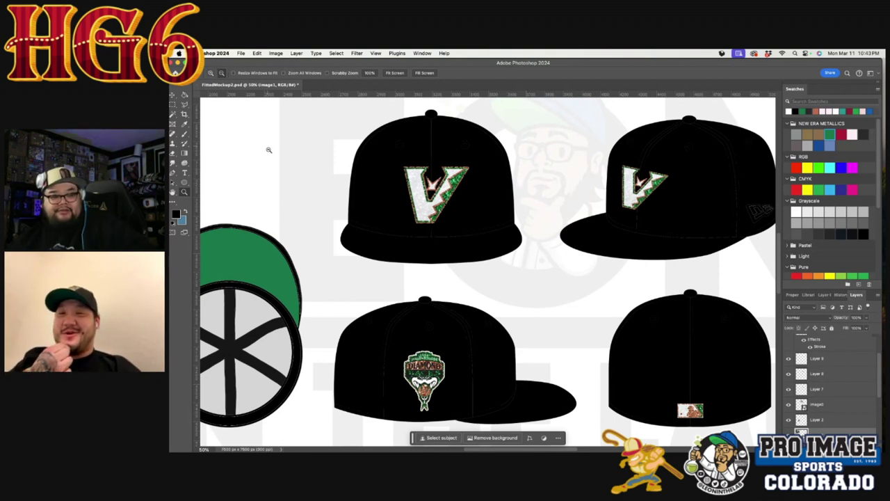
Step: Review the finished black and green mockup as a whole, with all five cap views in sight
{"action": "left_click", "coordinate": [268, 146]}
{"action": "left_click_drag", "start_coordinate": [518, 450], "coordinate": [497, 447]}
{"action": "scroll", "coordinate": [496, 448], "scroll_direction": "up", "scroll_amount": 3}
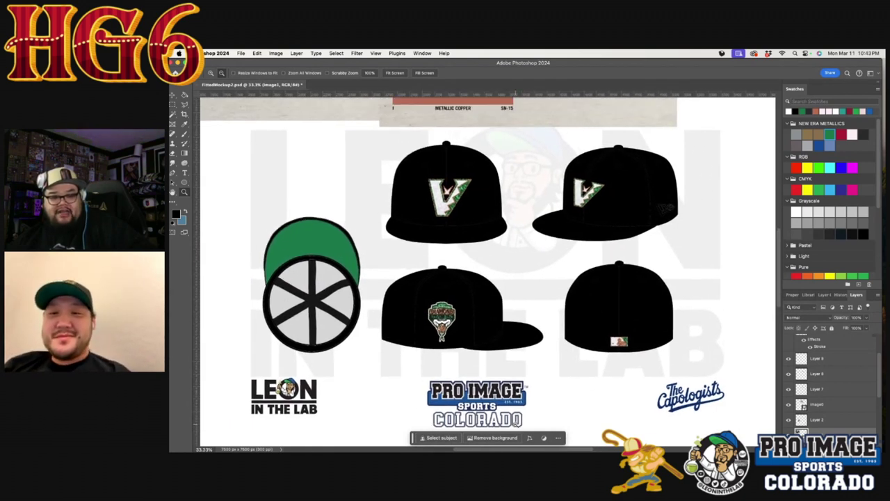
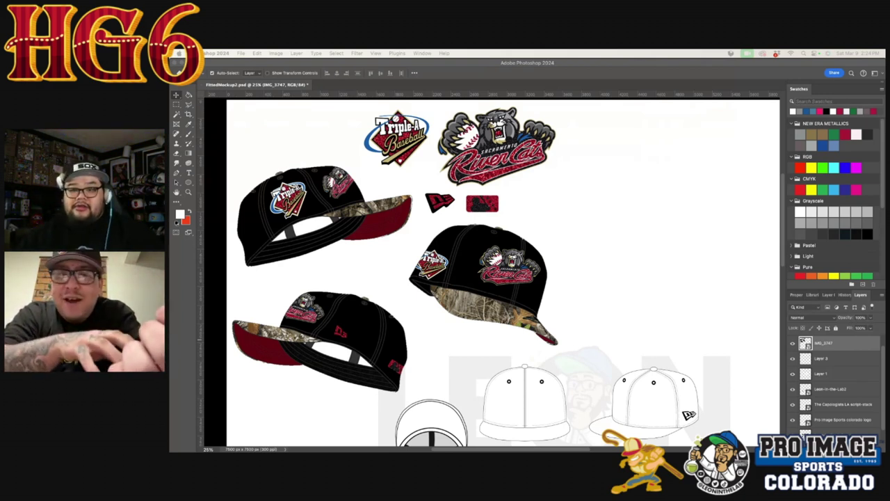
Step: Place the Realtree Edge swatch screenshot in the canvas's upper right corner and the Black swatch screenshot directly beneath it
{"action": "left_click_drag", "start_coordinate": [885, 229], "coordinate": [694, 208]}
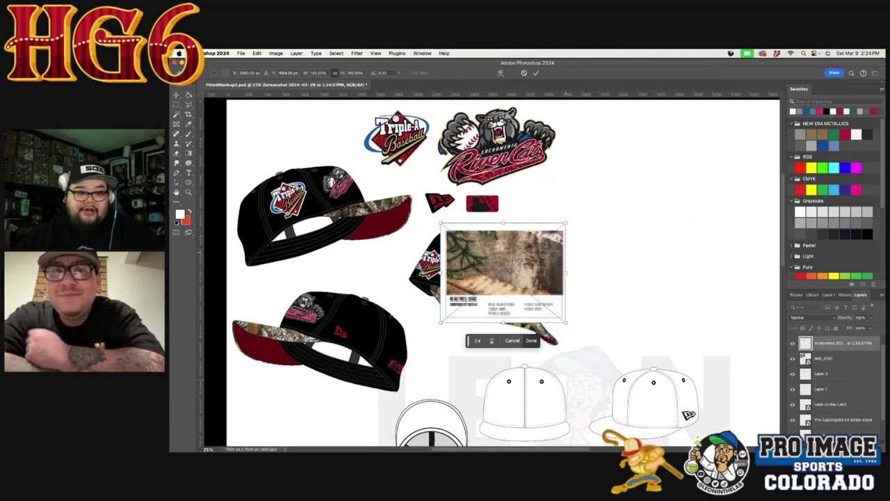
{"action": "left_click_drag", "start_coordinate": [550, 252], "coordinate": [765, 125]}
{"action": "key", "text": "Return"}
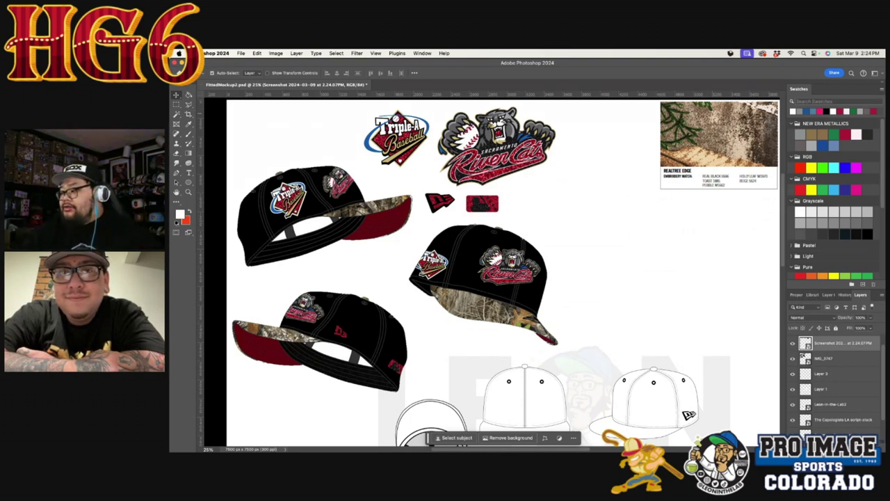
{"action": "key", "text": "super+t"}
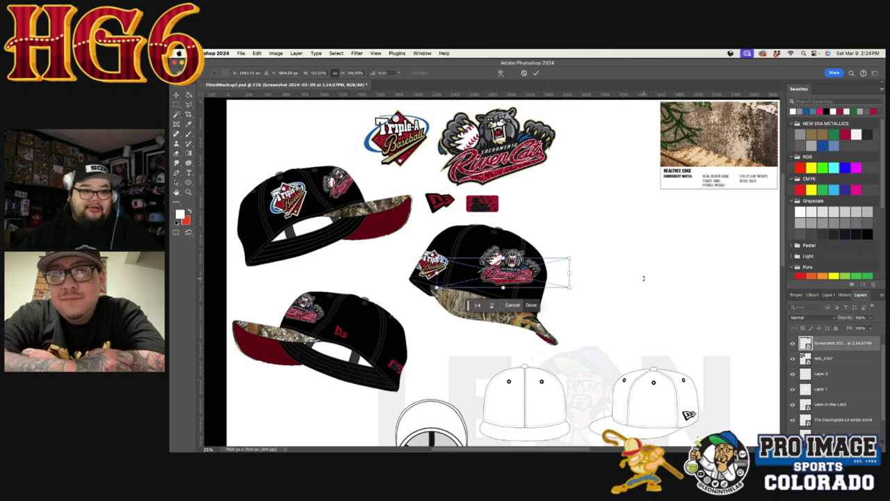
{"action": "left_click_drag", "start_coordinate": [543, 272], "coordinate": [763, 203]}
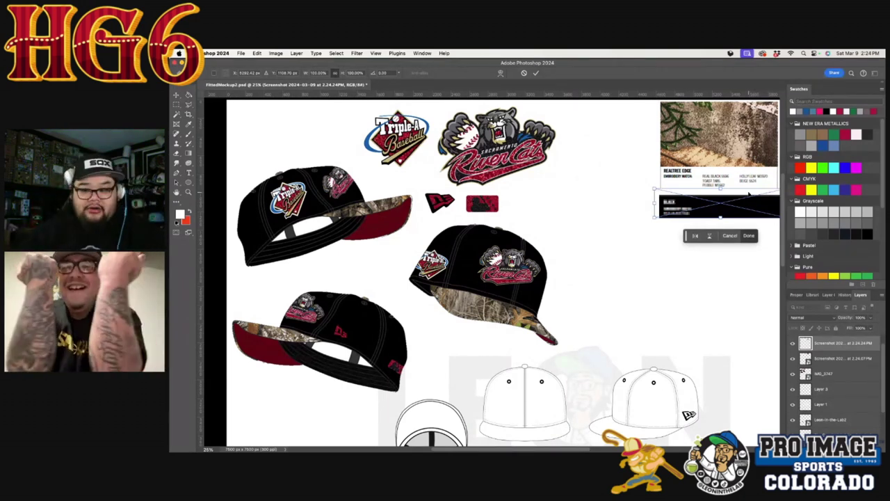
{"action": "key", "text": "Return"}
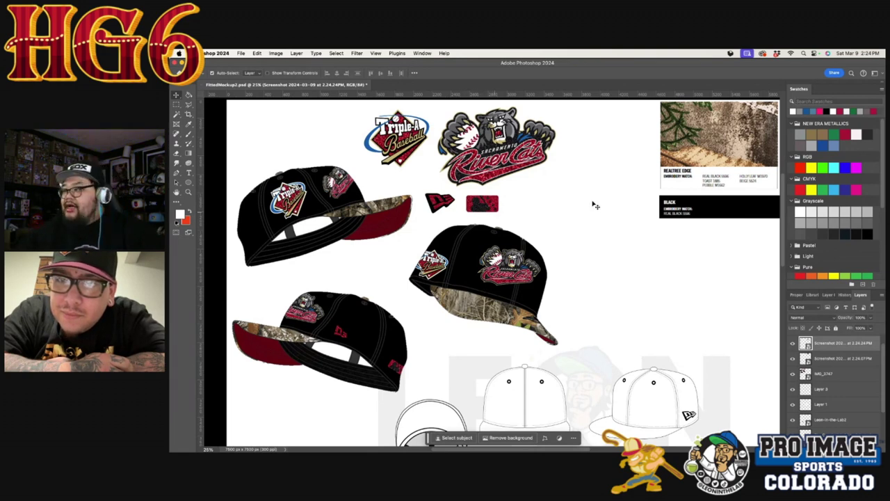
Step: Paste the red, white and blue batter logo, scale it to about half size and place it below the Black swatch
{"action": "key", "text": "super+Tab"}
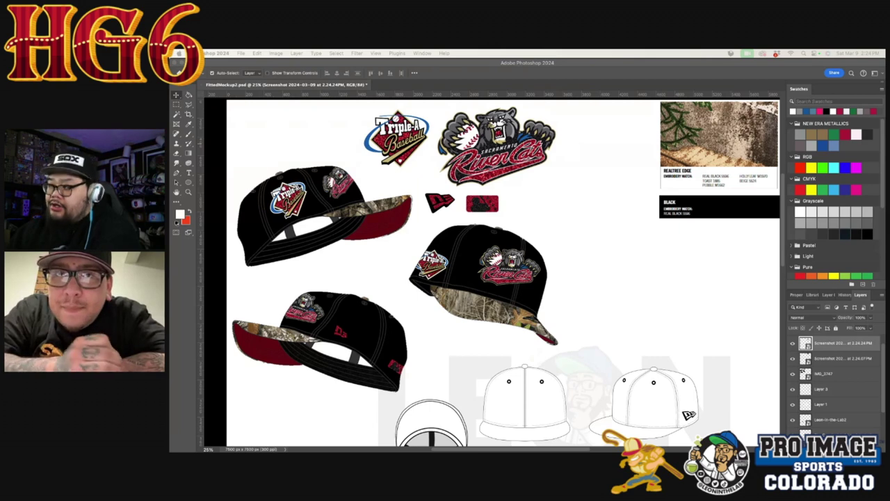
{"action": "key", "text": "super+v"}
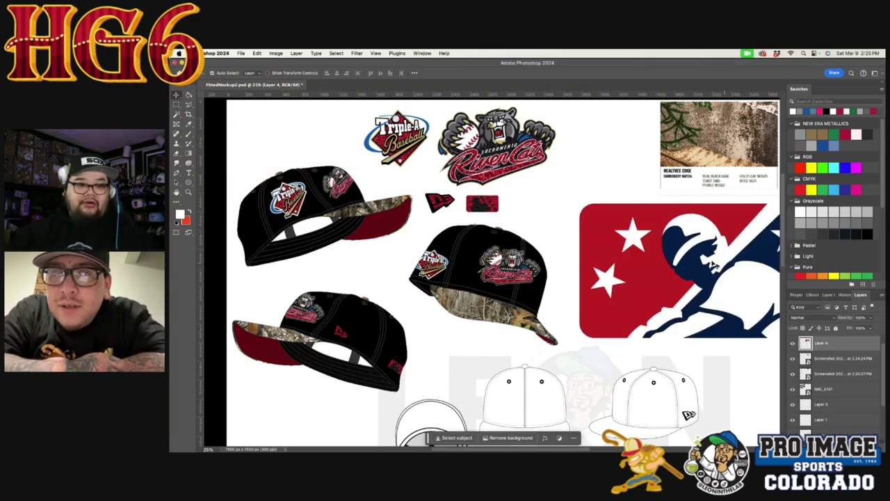
{"action": "key", "text": "super+t"}
{"action": "left_click_drag", "start_coordinate": [580, 203], "coordinate": [724, 278]}
{"action": "left_click_drag", "start_coordinate": [762, 309], "coordinate": [690, 256]}
{"action": "key", "text": "Return"}
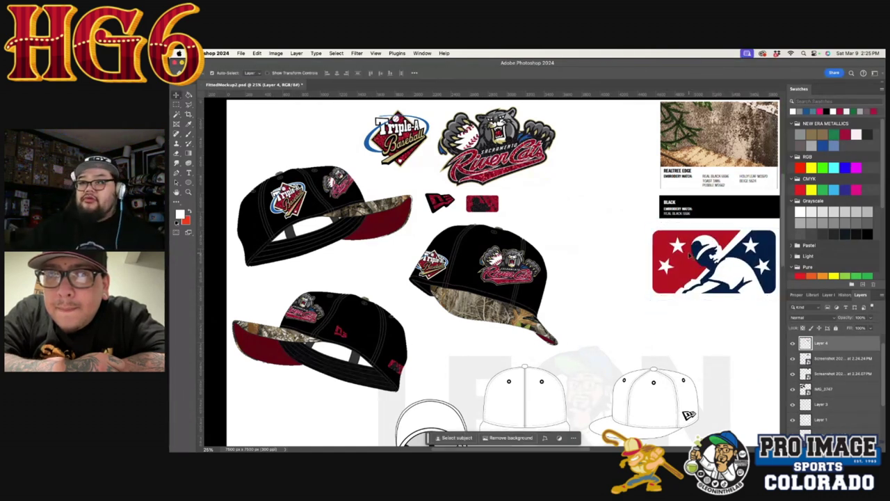
Step: Capture the Cardinal swatch from the GCP color swatches PDF and place it below the batter logo at about 158% scale
{"action": "key", "text": "super+Tab"}
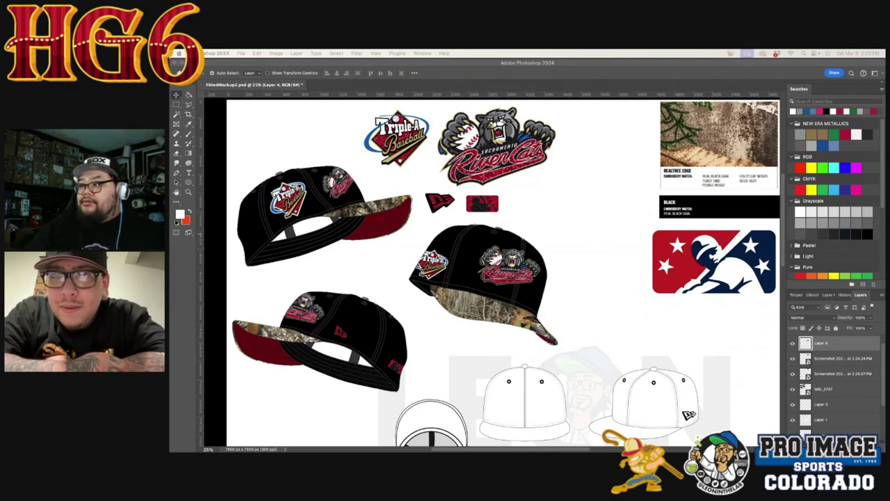
{"action": "left_click_drag", "start_coordinate": [885, 111], "coordinate": [488, 51]}
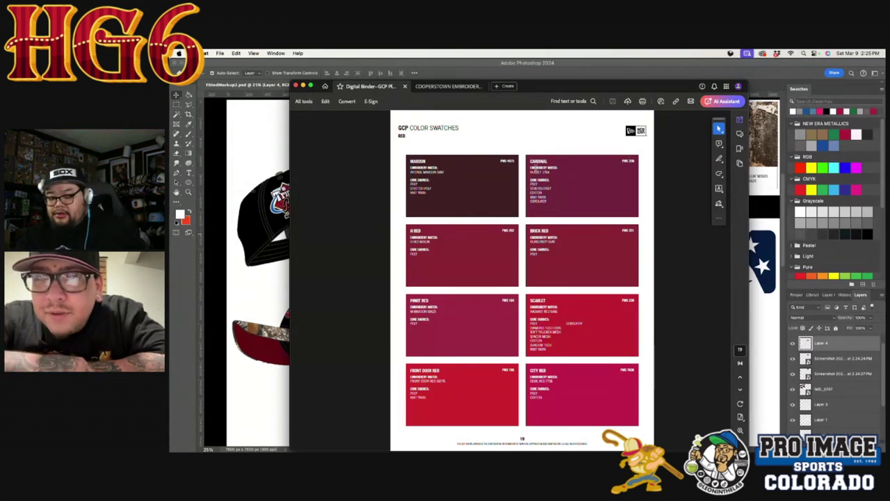
{"action": "left_click_drag", "start_coordinate": [524, 146], "coordinate": [643, 179]}
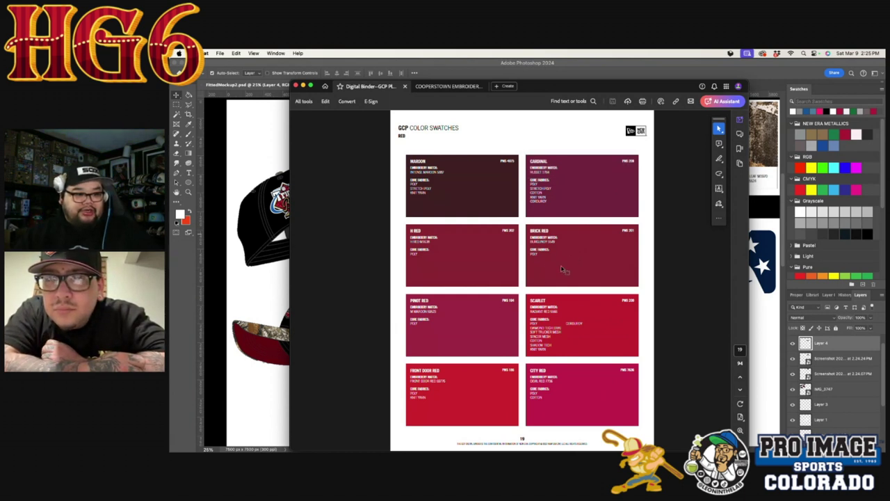
{"action": "left_click_drag", "start_coordinate": [660, 362], "coordinate": [230, 313]}
{"action": "left_click_drag", "start_coordinate": [566, 289], "coordinate": [640, 310]}
{"action": "left_click_drag", "start_coordinate": [606, 287], "coordinate": [751, 326]}
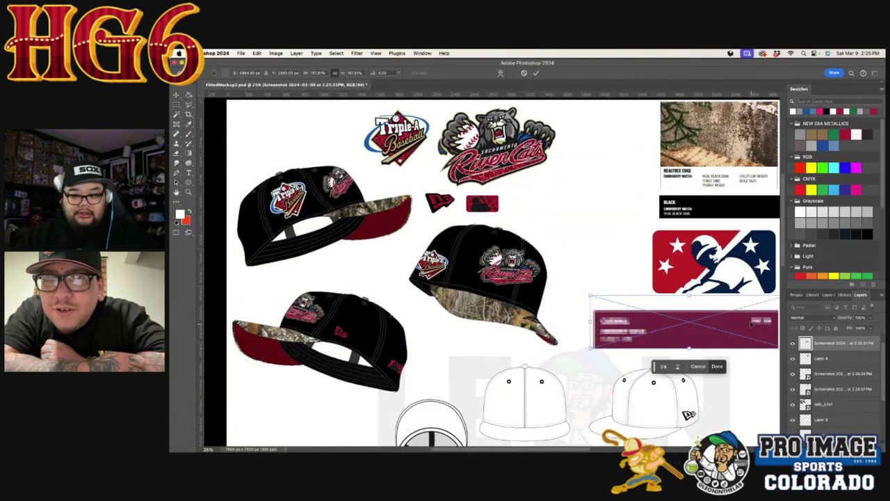
{"action": "key", "text": "Return"}
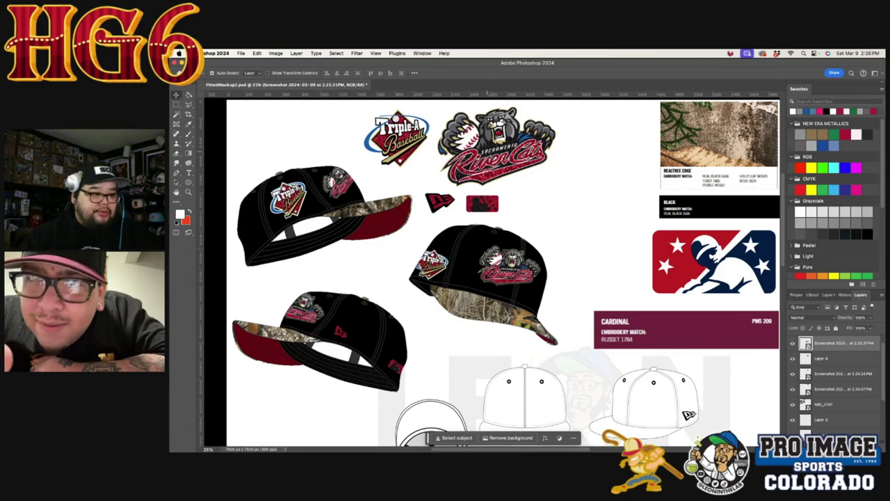
Step: Add thread color swatches beside the Cardinal swatch and recolor the batter logo in metallic red, metallic black pearl and yellow green
{"action": "key", "text": "z"}
{"action": "left_click", "coordinate": [451, 145]}
{"action": "key", "text": "super+Tab"}
{"action": "scroll", "coordinate": [687, 241], "scroll_direction": "down", "scroll_amount": 10}
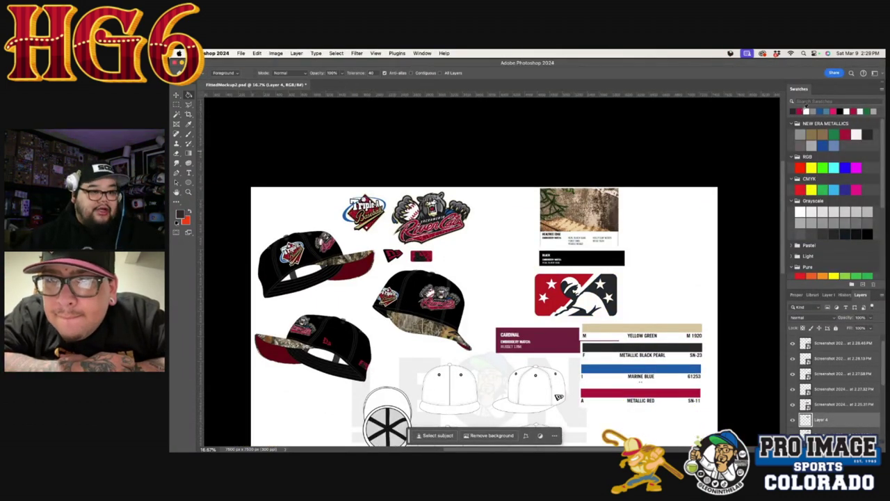
{"action": "scroll", "coordinate": [778, 164], "scroll_direction": "down", "scroll_amount": 2}
{"action": "left_click", "coordinate": [567, 267]}
{"action": "left_click", "coordinate": [612, 283]}
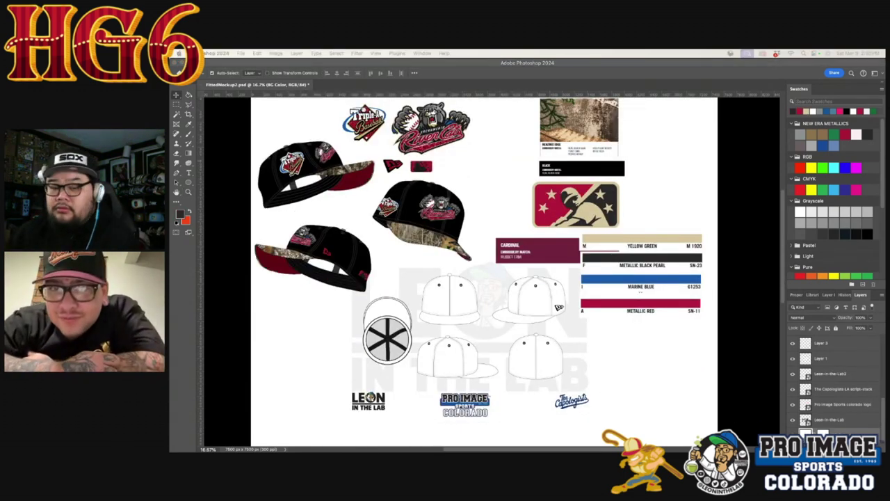
Step: Paste the camo pattern above the cap template layer, enlarge it about three times and position it over the cap views
{"action": "left_click", "coordinate": [681, 370]}
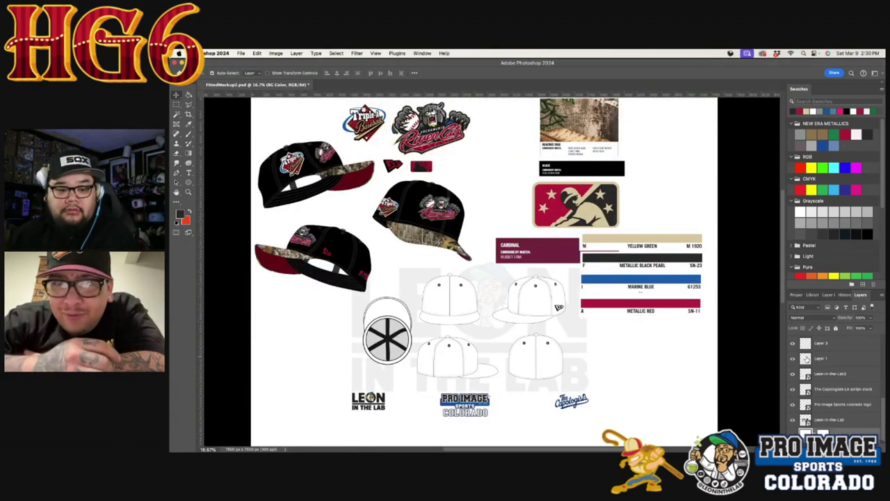
{"action": "key", "text": "super+v"}
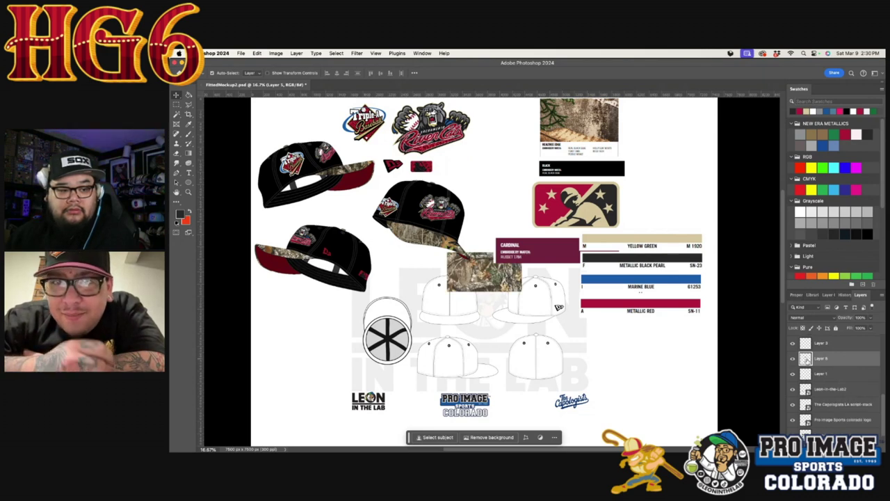
{"action": "key", "text": "super+t"}
{"action": "left_click_drag", "start_coordinate": [520, 292], "coordinate": [650, 396]}
{"action": "left_click_drag", "start_coordinate": [615, 358], "coordinate": [572, 369]}
{"action": "key", "text": "Return"}
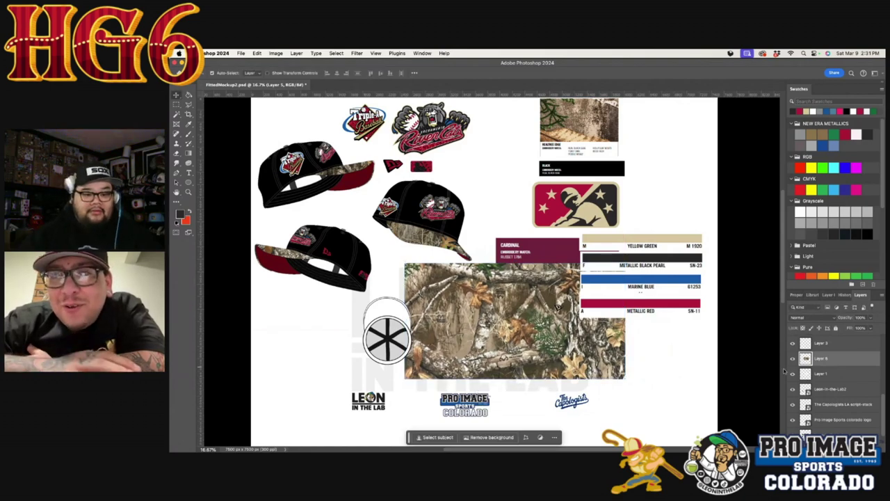
Step: Hide the camo layer, select the front, angled and side visors with the Magic Wand and copy them to a new layer
{"action": "left_click", "coordinate": [793, 358]}
{"action": "left_click", "coordinate": [814, 373]}
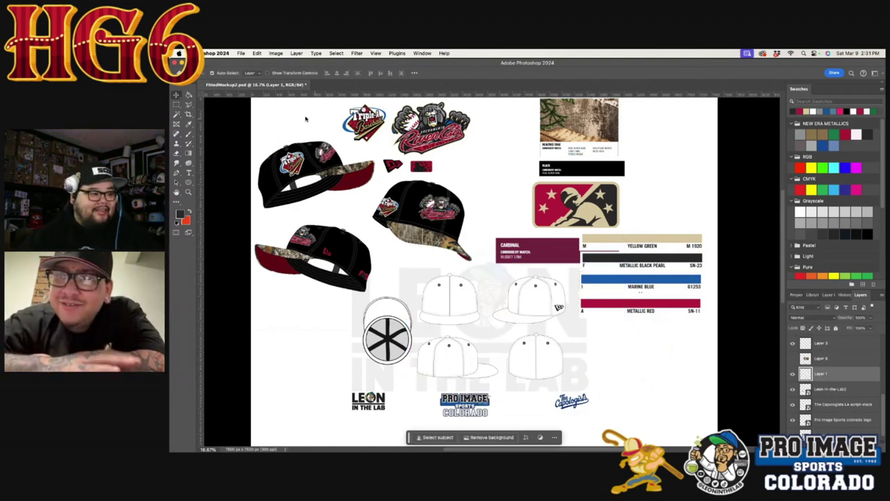
{"action": "left_click", "coordinate": [177, 120]}
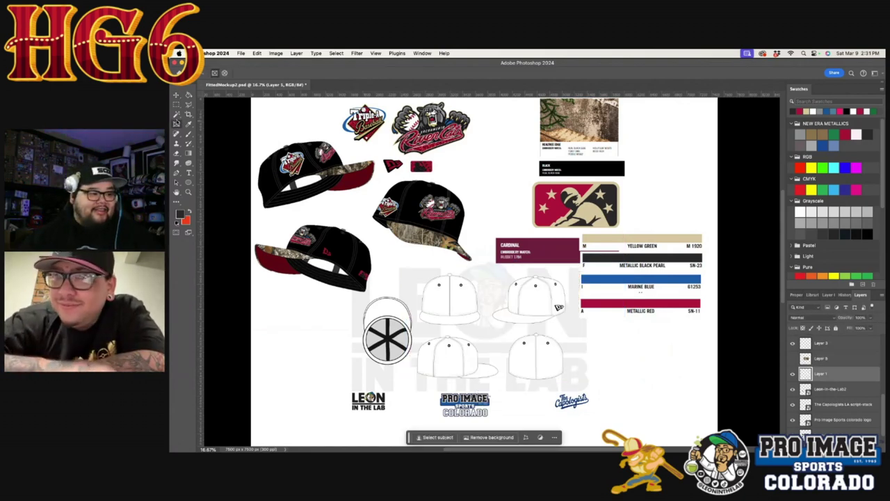
{"action": "left_click", "coordinate": [446, 306]}
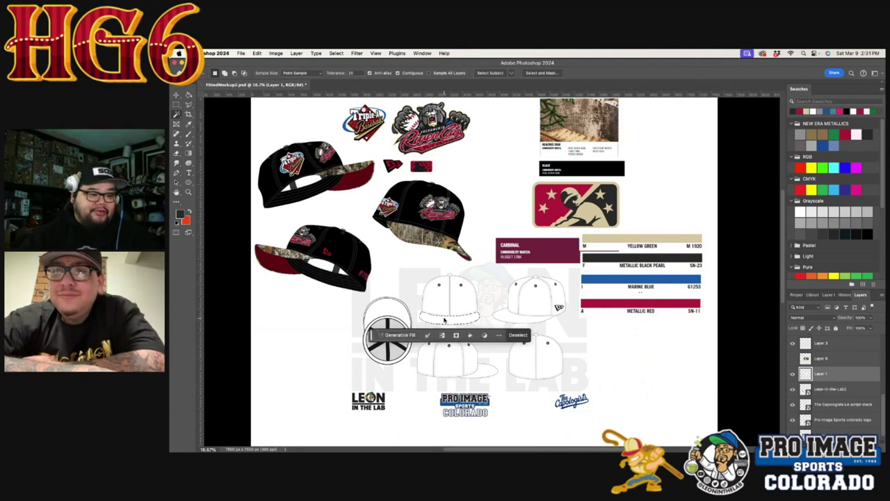
{"action": "left_click", "coordinate": [518, 314], "text": "shift"}
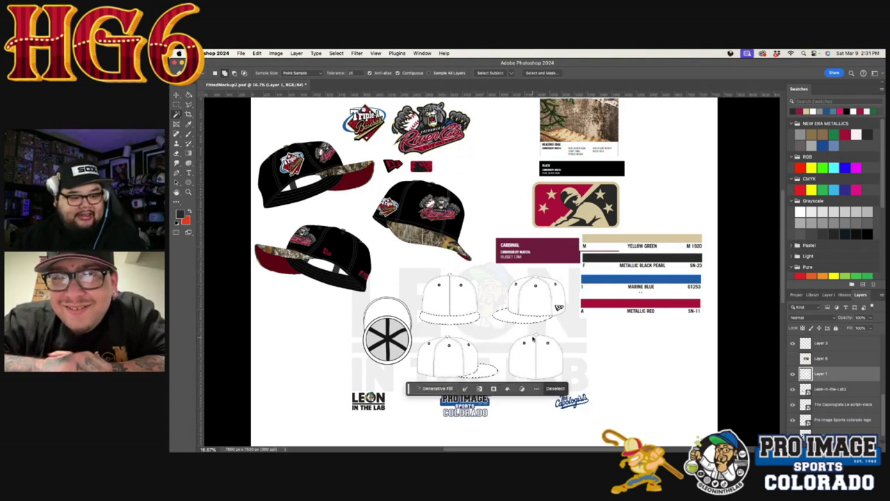
{"action": "key", "text": "ctrl+j"}
Step: Show the camo layer and clip it to the copied visor shapes
{"action": "left_click", "coordinate": [792, 358]}
{"action": "scroll", "coordinate": [515, 327], "scroll_direction": "up", "scroll_amount": 3}
{"action": "scroll", "coordinate": [515, 327], "scroll_direction": "down", "scroll_amount": 3}
{"action": "left_click", "coordinate": [821, 358]}
{"action": "key", "text": "super+alt+g"}
{"action": "key", "text": "v"}
Step: Fill the crowns of the front, angled, side and rear cap views with black, touching up the remaining areas
{"action": "left_click", "coordinate": [821, 343]}
{"action": "key", "text": "alt+BackSpace"}
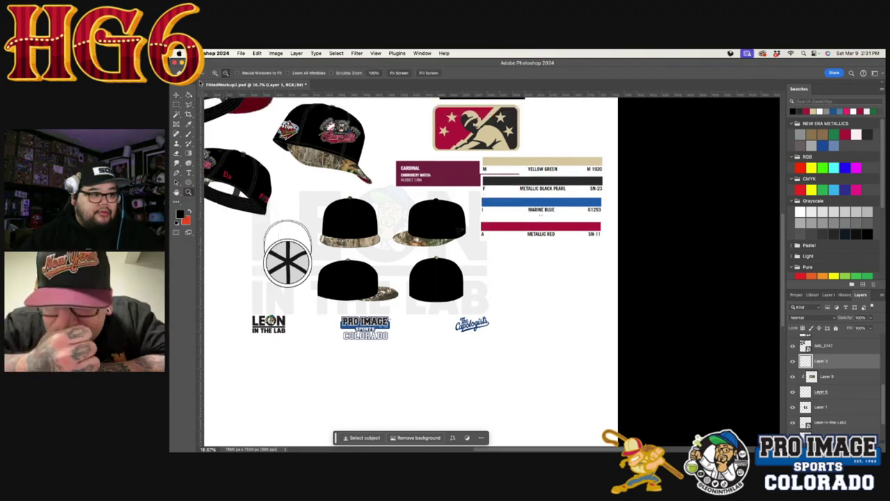
{"action": "key", "text": "z"}
{"action": "left_click_drag", "start_coordinate": [439, 218], "coordinate": [488, 247]}
{"action": "key", "text": "w"}
{"action": "mouse_move", "coordinate": [515, 295]}
{"action": "left_mouse_down"}
{"action": "mouse_move", "coordinate": [382, 195]}
{"action": "mouse_move", "coordinate": [596, 175]}
{"action": "left_mouse_up"}
{"action": "left_click", "coordinate": [427, 244]}
{"action": "key", "text": "alt+BackSpace"}
{"action": "left_click", "coordinate": [479, 225], "text": "alt"}
Step: Release the camo layer from the visor shapes, hide it and add a small camo swatch on a new layer below them
{"action": "left_click", "coordinate": [821, 369], "text": "alt"}
{"action": "left_click", "coordinate": [793, 376]}
{"action": "left_click", "coordinate": [824, 392]}
{"action": "key", "text": "w"}
{"action": "left_click", "coordinate": [824, 407]}
{"action": "key", "text": "super+j"}
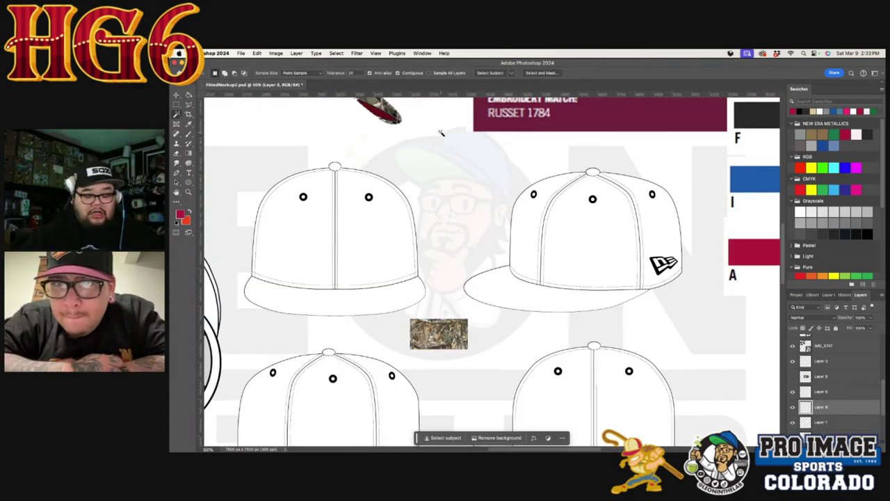
Step: Scale the small camo swatch to about 1,100% so it covers the cap views, and shift it left
{"action": "key", "text": "ctrl+t"}
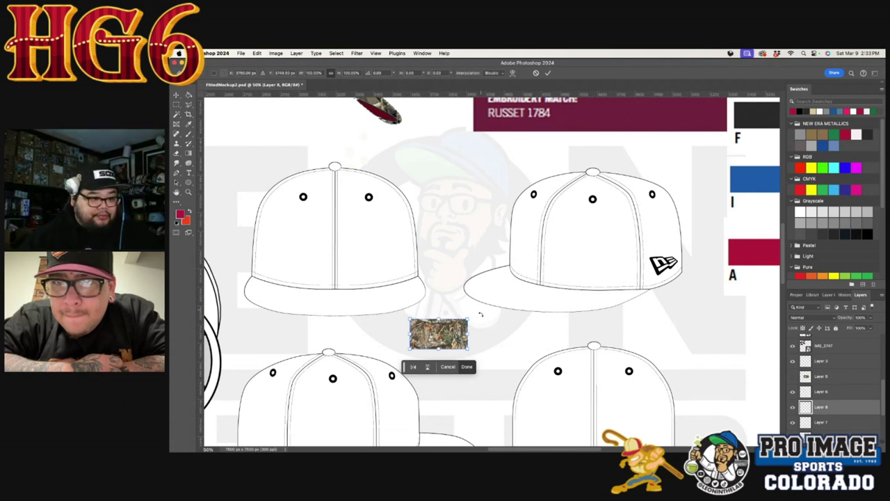
{"action": "left_click_drag", "start_coordinate": [469, 320], "coordinate": [755, 111]}
{"action": "left_click_drag", "start_coordinate": [415, 187], "coordinate": [242, 221]}
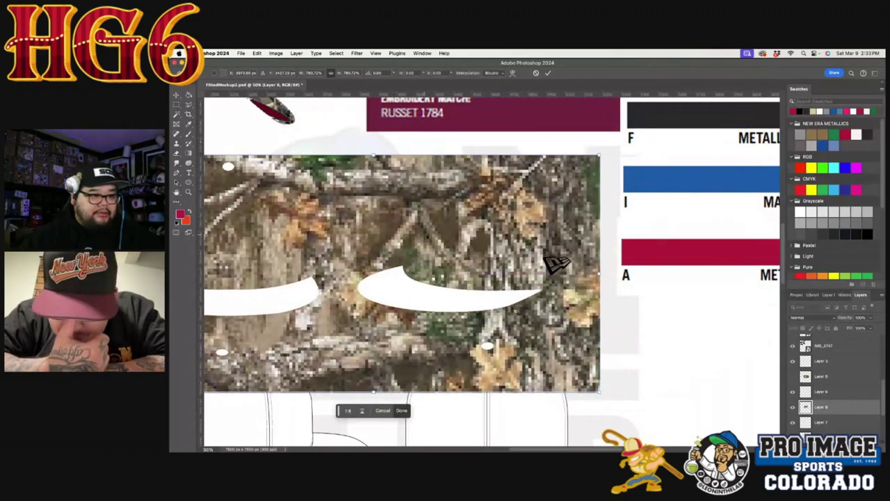
{"action": "scroll", "coordinate": [429, 230], "scroll_direction": "down", "scroll_amount": 5}
{"action": "scroll", "coordinate": [429, 231], "scroll_direction": "up", "scroll_amount": 2}
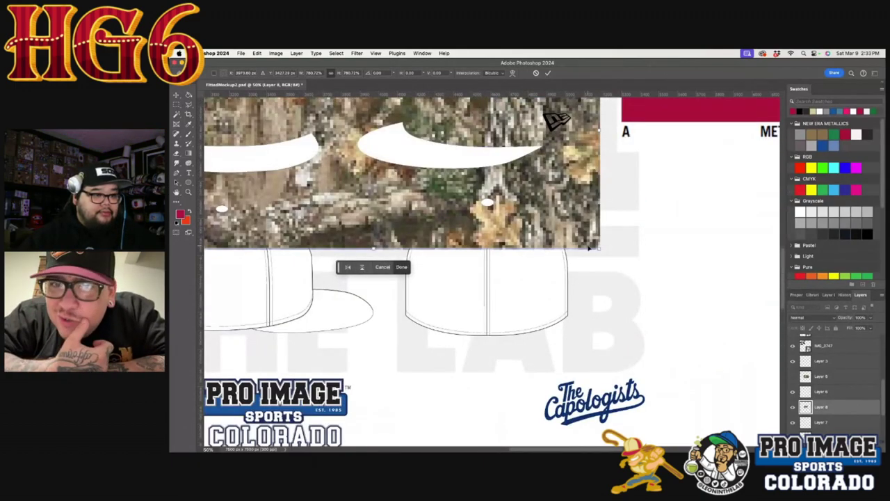
{"action": "left_click_drag", "start_coordinate": [598, 247], "coordinate": [780, 346]}
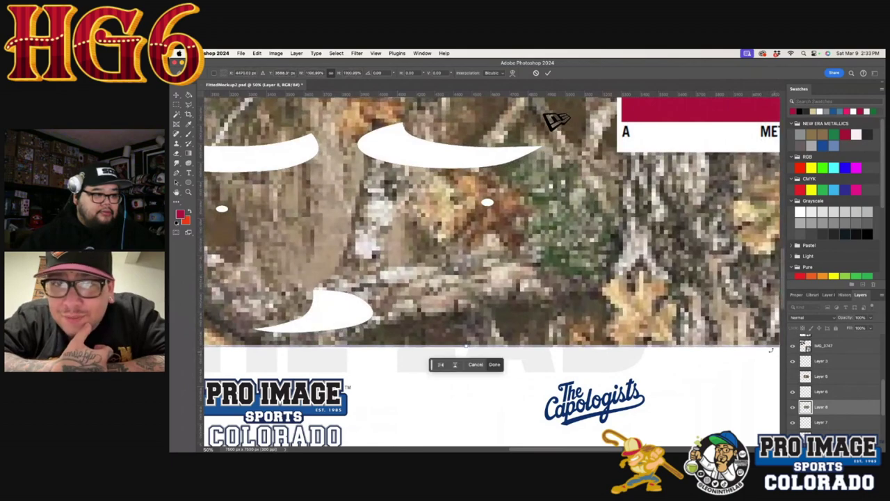
{"action": "key", "text": "Return"}
{"action": "left_click_drag", "start_coordinate": [594, 194], "coordinate": [473, 201]}
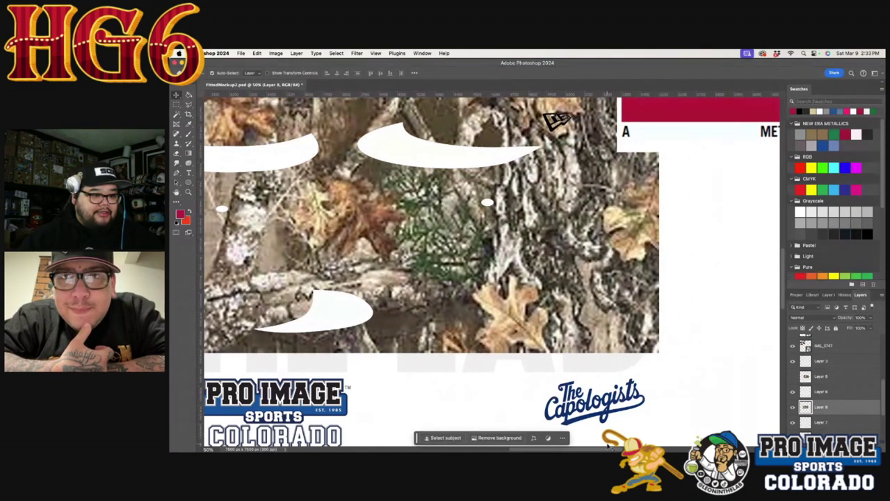
Step: Select the enlarged camo layer again and nudge it slightly right and up over the caps
{"action": "scroll", "coordinate": [608, 445], "scroll_direction": "left", "scroll_amount": 2}
{"action": "left_click", "coordinate": [581, 418]}
{"action": "scroll", "coordinate": [582, 320], "scroll_direction": "up", "scroll_amount": 1}
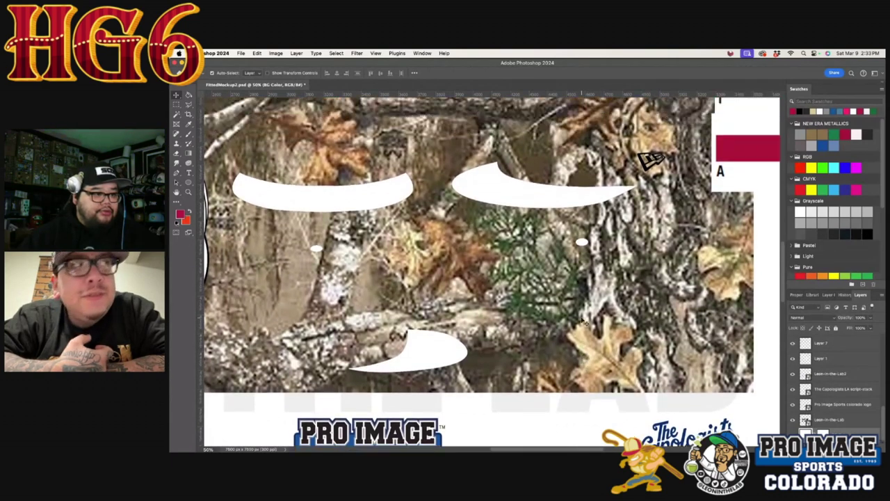
{"action": "scroll", "coordinate": [583, 321], "scroll_direction": "up", "scroll_amount": 3}
{"action": "scroll", "coordinate": [550, 240], "scroll_direction": "up", "scroll_amount": 1}
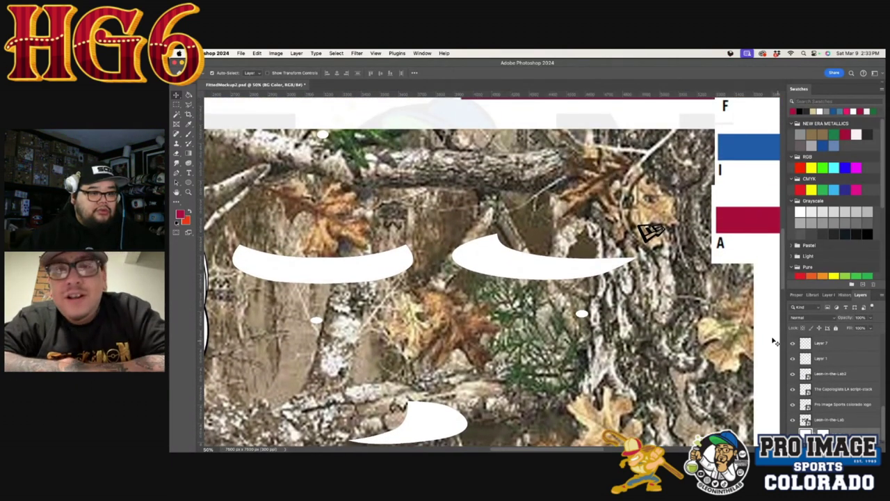
{"action": "left_click", "coordinate": [578, 171]}
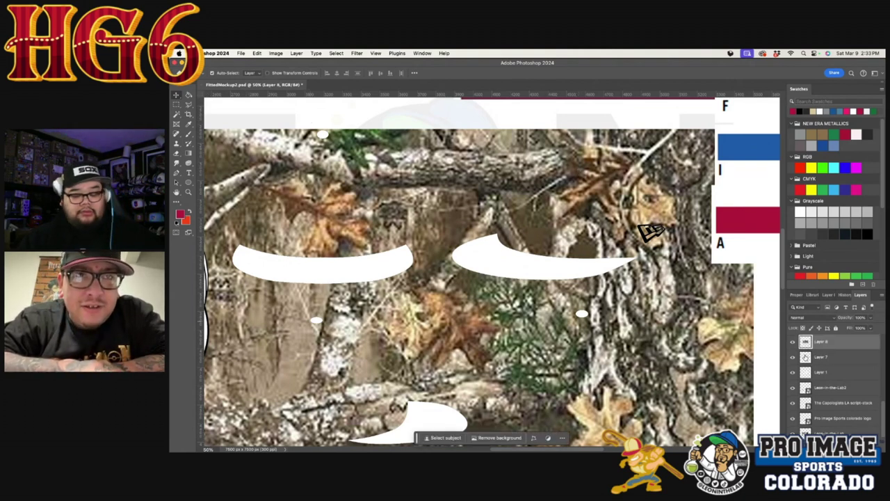
{"action": "left_click_drag", "start_coordinate": [655, 208], "coordinate": [668, 179]}
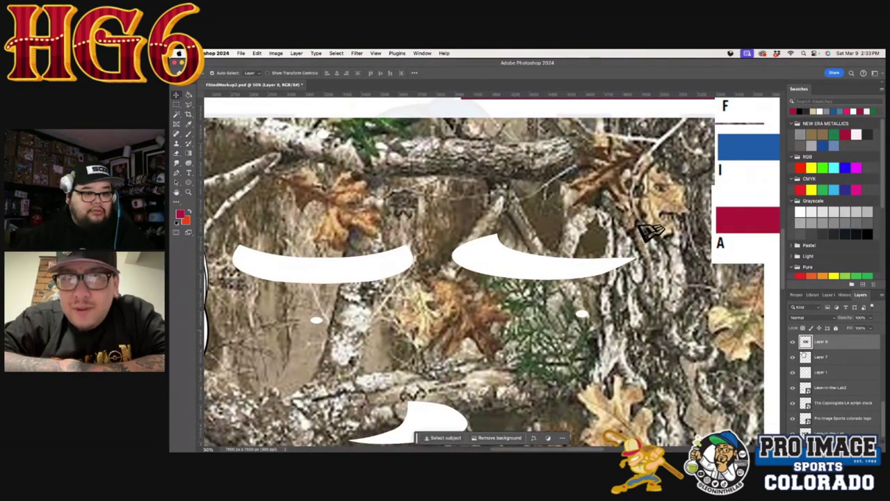
Step: Merge Layer 7 down into Layer 1, and nudge the enlarged camo layer slightly up over the caps
{"action": "scroll", "coordinate": [804, 355], "scroll_direction": "up", "scroll_amount": 2}
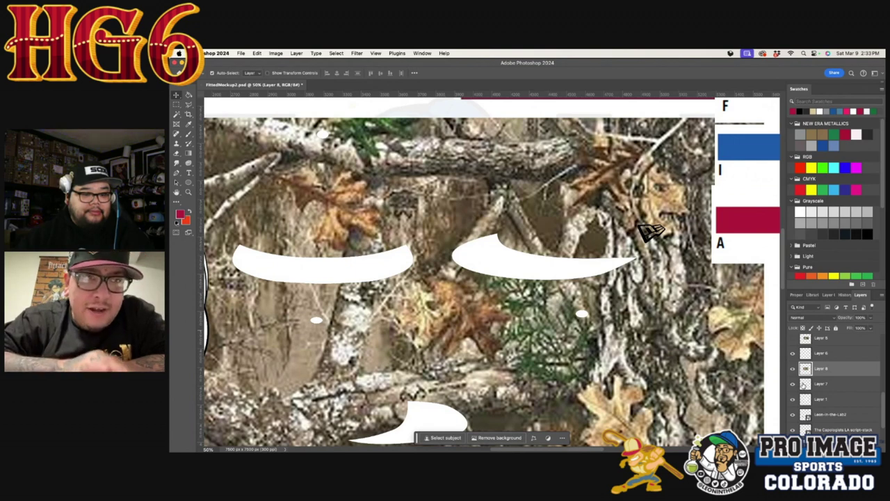
{"action": "left_click", "coordinate": [806, 384]}
{"action": "key", "text": "super+e"}
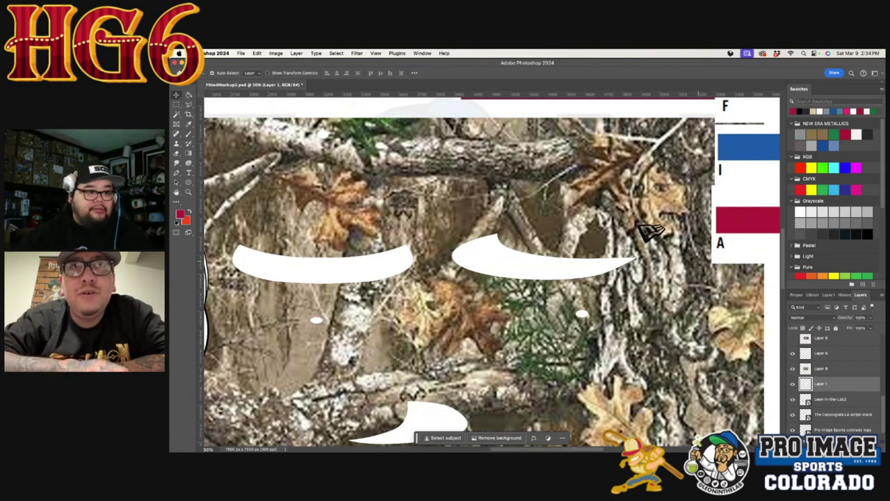
{"action": "left_click_drag", "start_coordinate": [584, 200], "coordinate": [584, 197]}
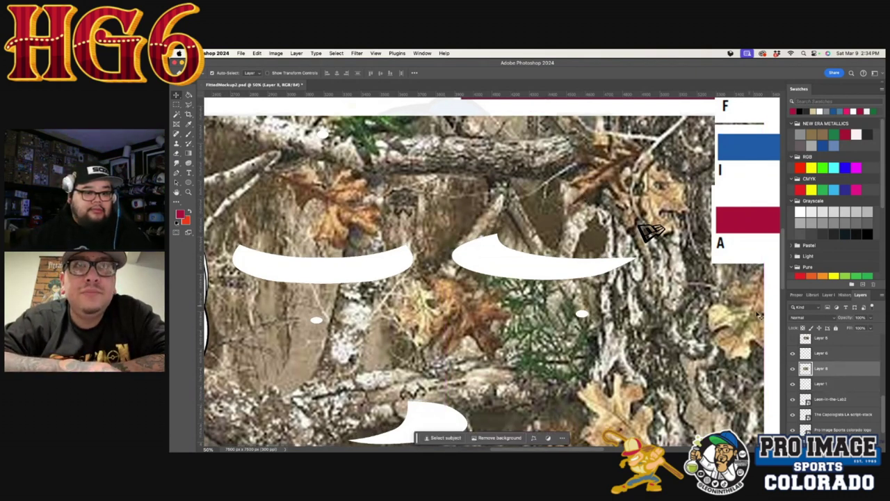
Step: Toggle the visibility of Layer 6 with the white visor shapes to check it, and hide the large camo layer
{"action": "key", "text": "alt+bracketright"}
{"action": "key", "text": "alt+bracketright"}
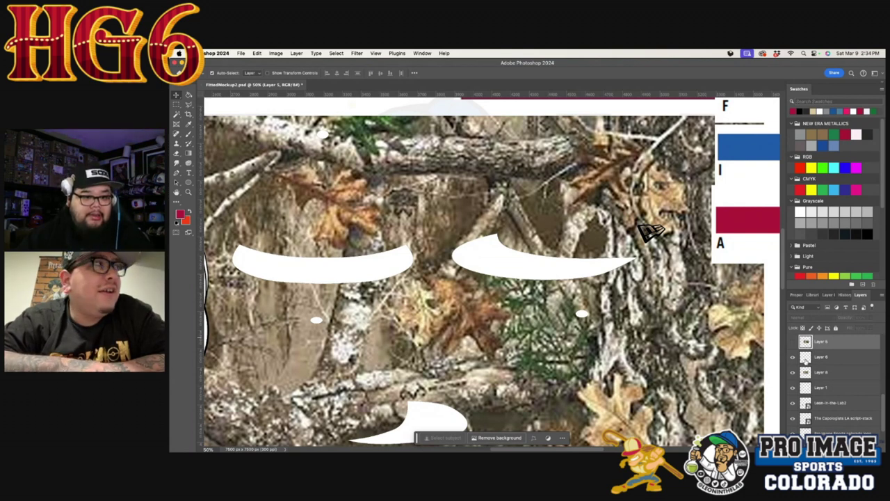
{"action": "left_click", "coordinate": [807, 359]}
{"action": "left_click", "coordinate": [793, 357]}
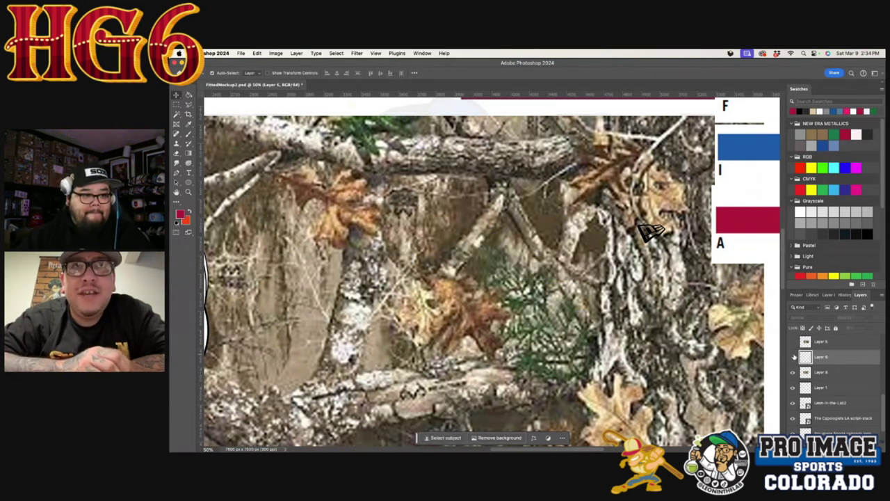
{"action": "left_click", "coordinate": [793, 357]}
{"action": "left_click", "coordinate": [793, 357]}
{"action": "left_click", "coordinate": [793, 357]}
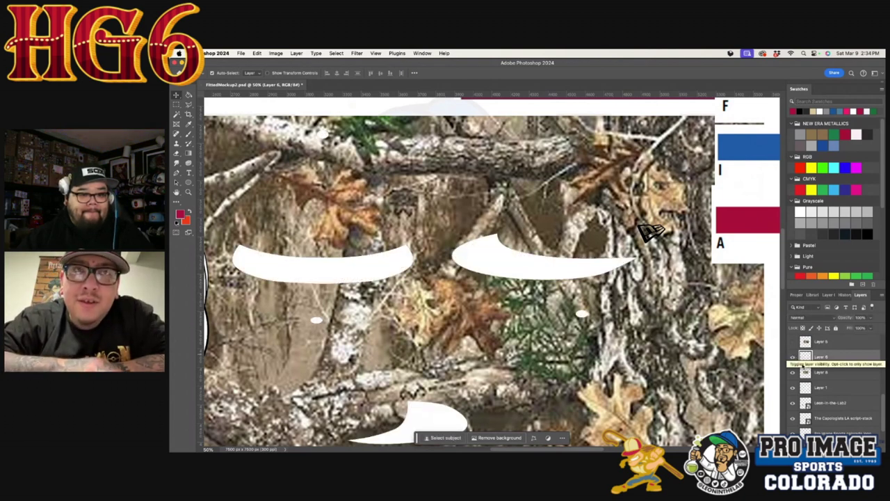
{"action": "left_click", "coordinate": [794, 373]}
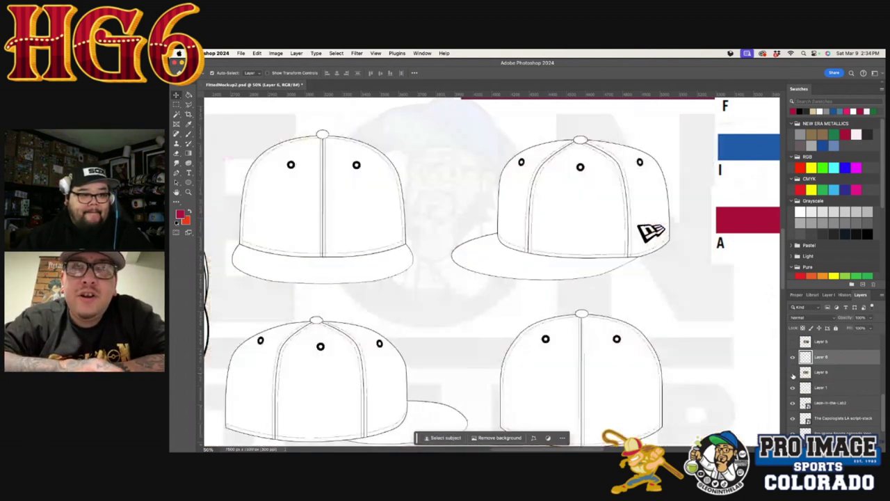
Step: Delete the old visor-shape Layer 6 and the hidden Layer 5, and make Layer 1 active
{"action": "left_click", "coordinate": [807, 389]}
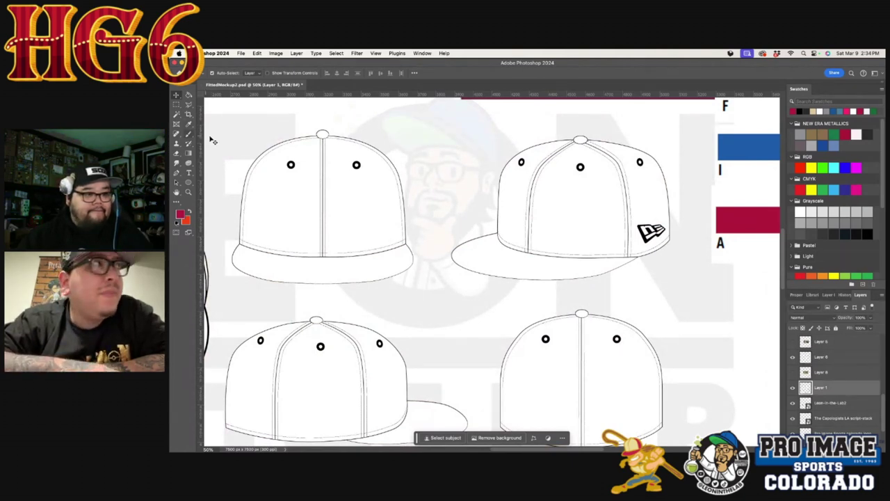
{"action": "left_click", "coordinate": [805, 358]}
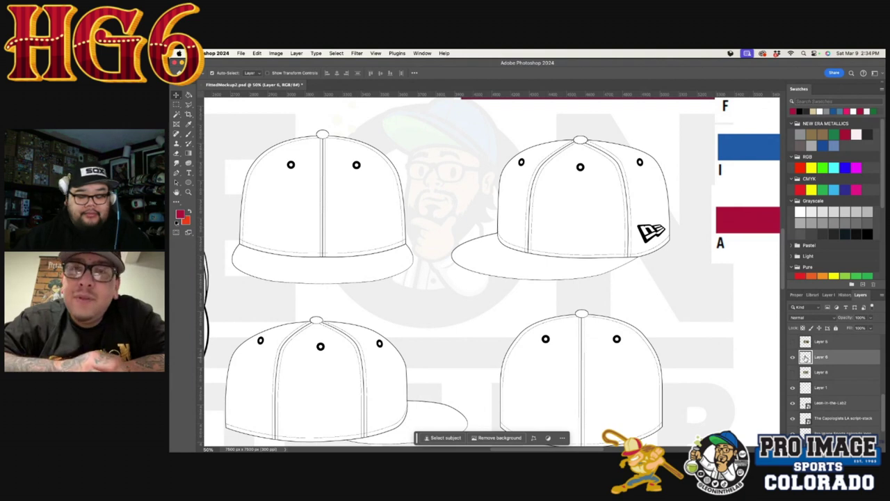
{"action": "key", "text": "BackSpace"}
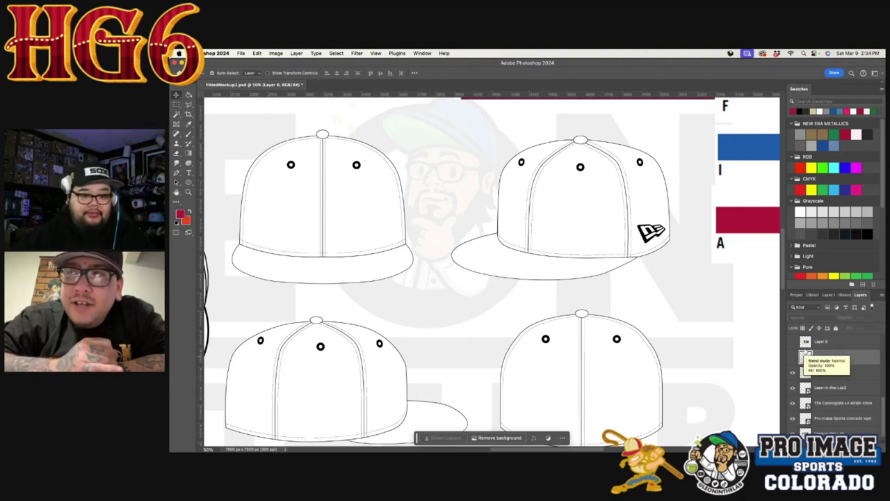
{"action": "left_click", "coordinate": [806, 343]}
{"action": "key", "text": "Delete"}
{"action": "left_click", "coordinate": [803, 356]}
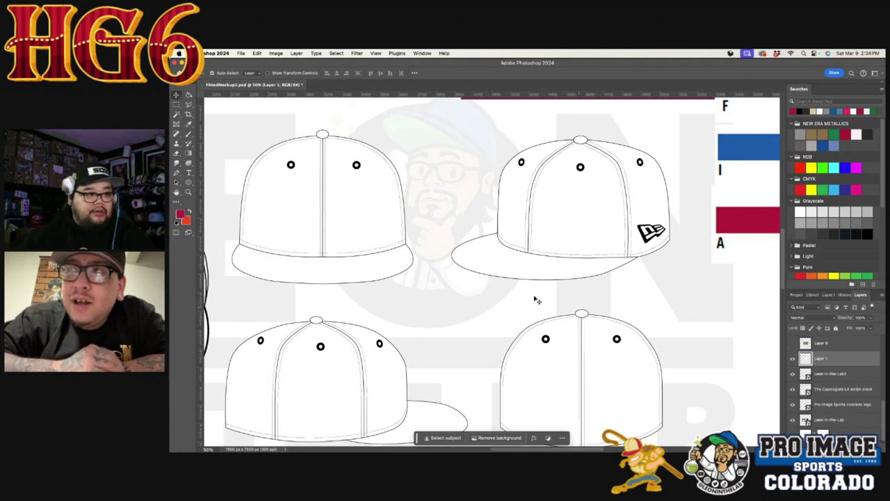
Step: Select the top buttons and visors of the cap views on Layer 1 with the Magic Wand and copy them to a new layer
{"action": "left_click", "coordinate": [182, 116]}
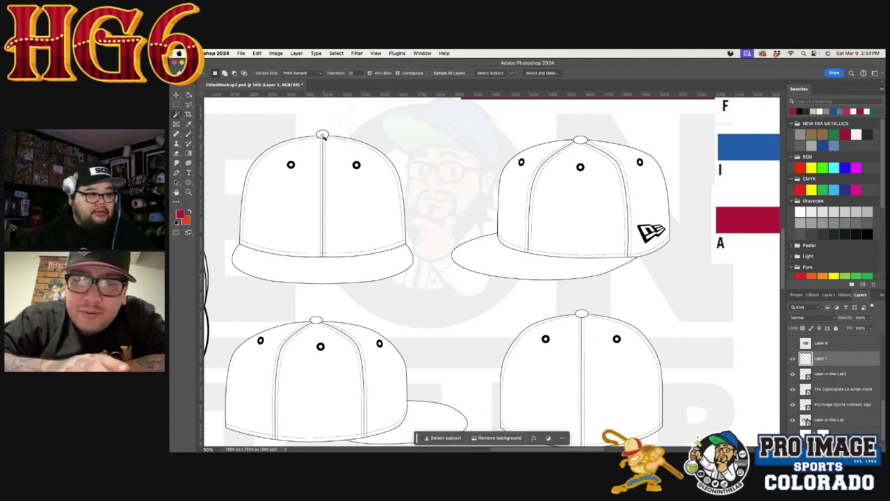
{"action": "left_click", "coordinate": [323, 136]}
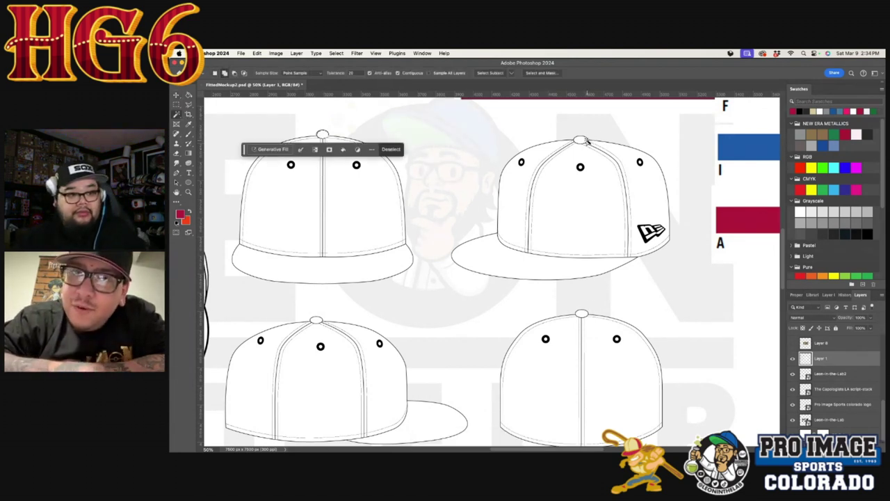
{"action": "left_click", "coordinate": [487, 252]}
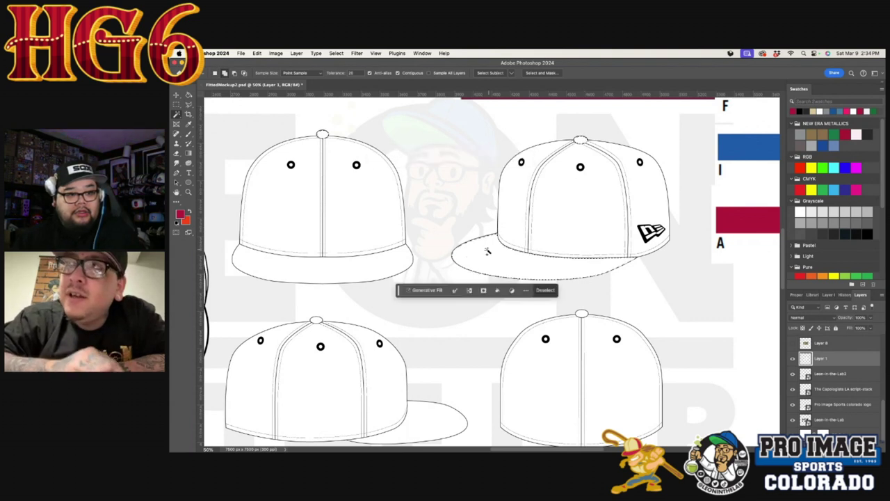
{"action": "left_click", "coordinate": [343, 267], "text": "shift"}
{"action": "left_click", "coordinate": [314, 322], "text": "shift"}
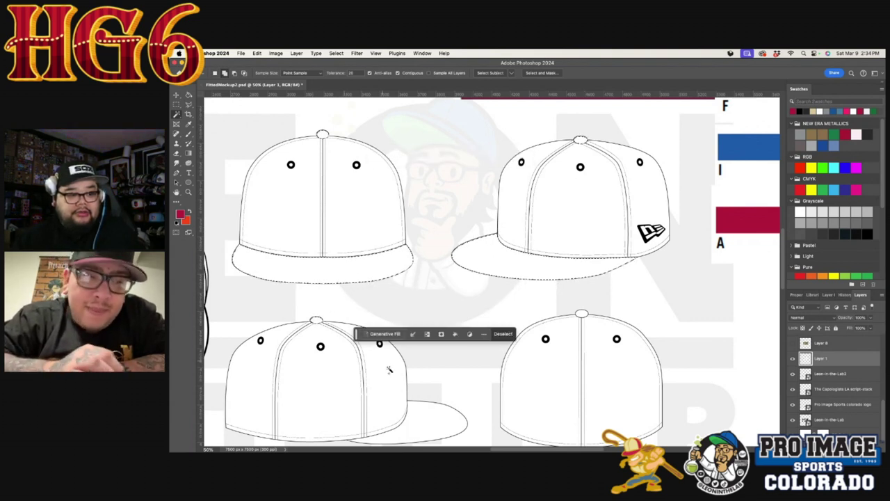
{"action": "left_click", "coordinate": [427, 415], "text": "shift"}
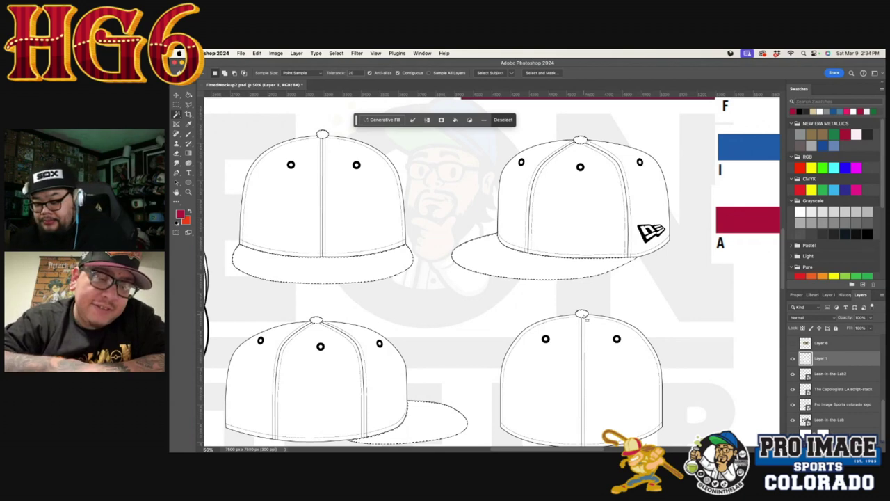
{"action": "key", "text": "ctrl+j"}
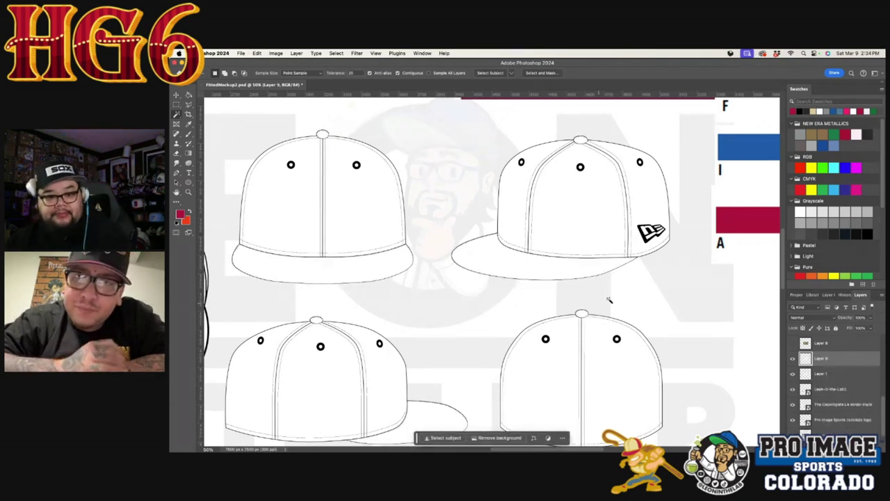
Step: Show the camo layer and clip it to the new layer holding the buttons and visors
{"action": "left_click", "coordinate": [792, 343]}
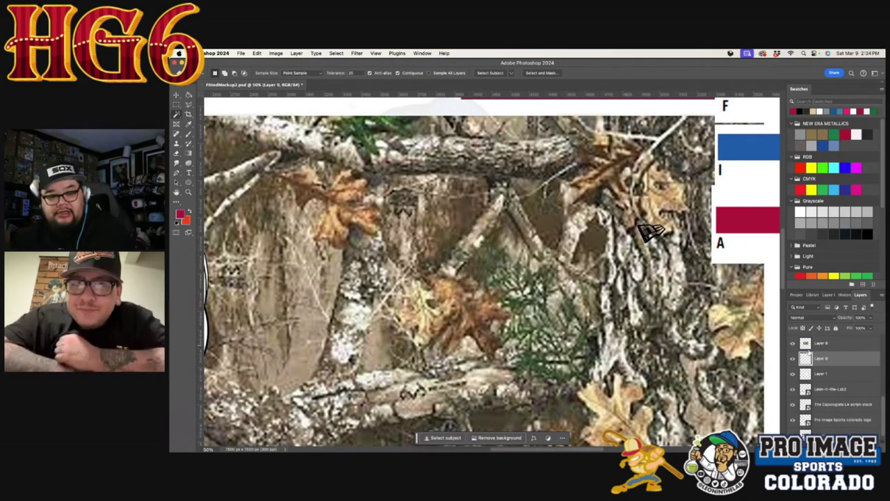
{"action": "left_click", "coordinate": [812, 349], "text": "alt"}
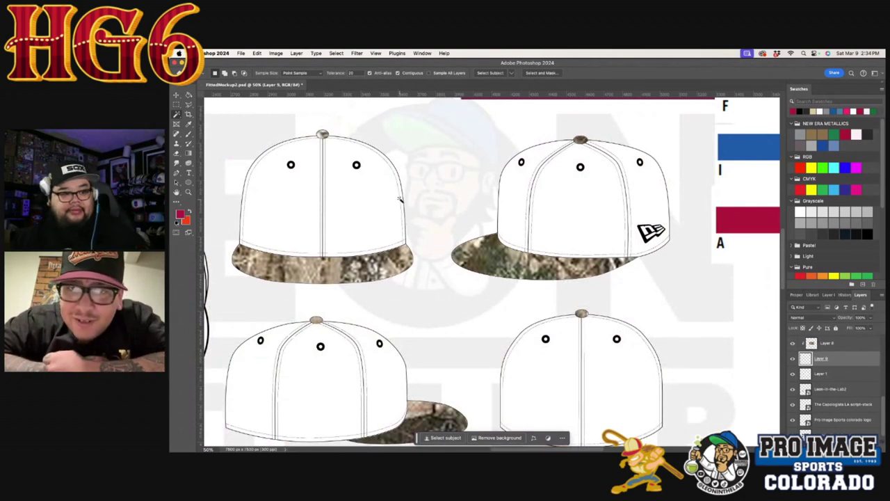
{"action": "key", "text": "v"}
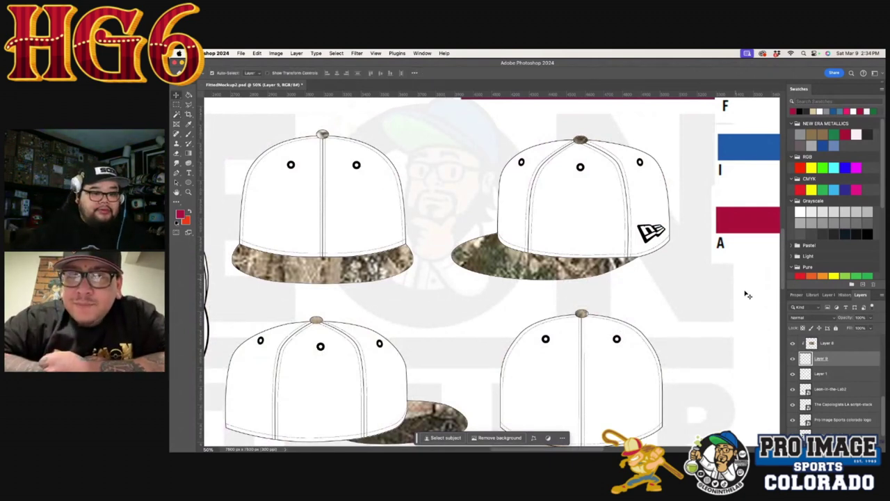
Step: Fill the crowns of all four cap views on Layer 1 with black using the Paint Bucket
{"action": "left_click", "coordinate": [818, 374]}
{"action": "key", "text": "g"}
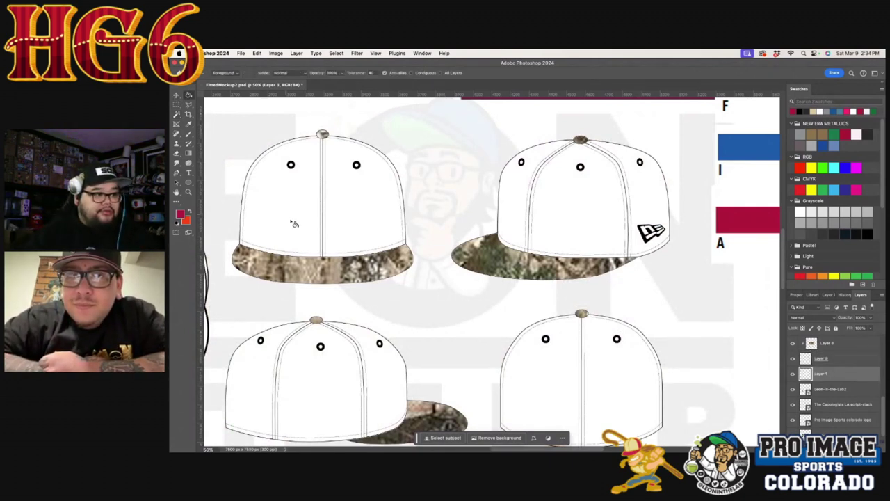
{"action": "left_click", "coordinate": [291, 219]}
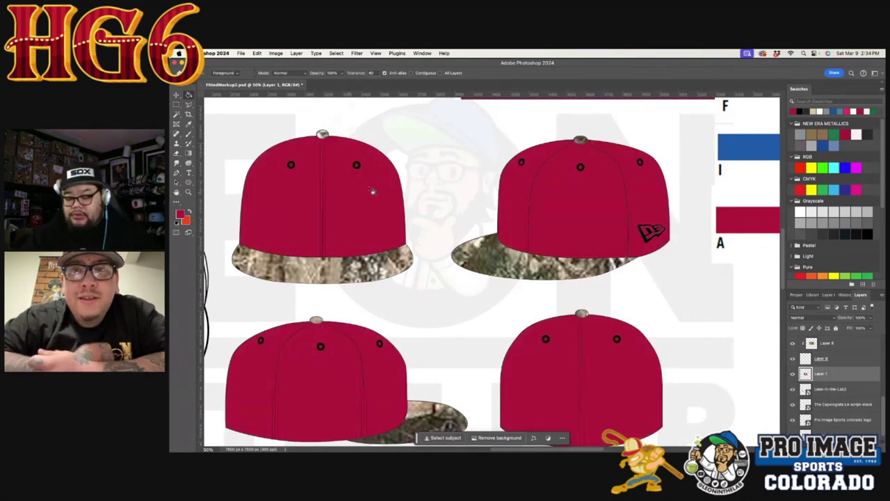
{"action": "key", "text": "super+z"}
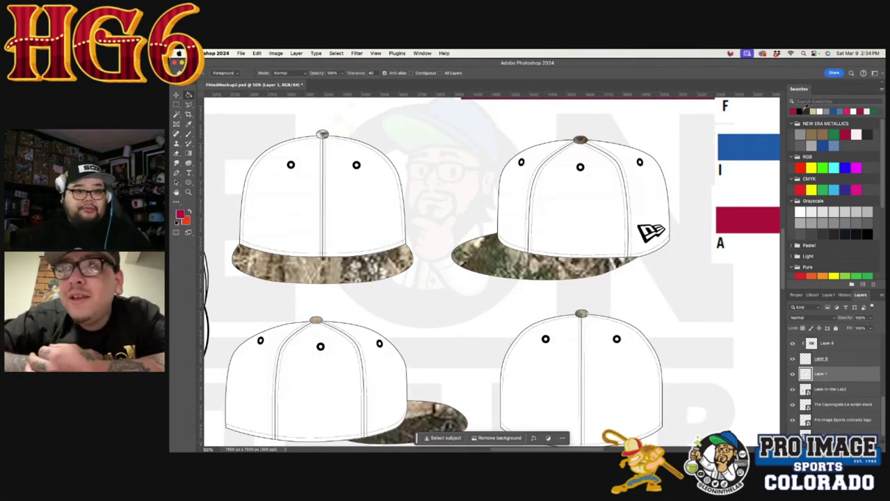
{"action": "left_click", "coordinate": [804, 109]}
{"action": "left_click", "coordinate": [556, 202]}
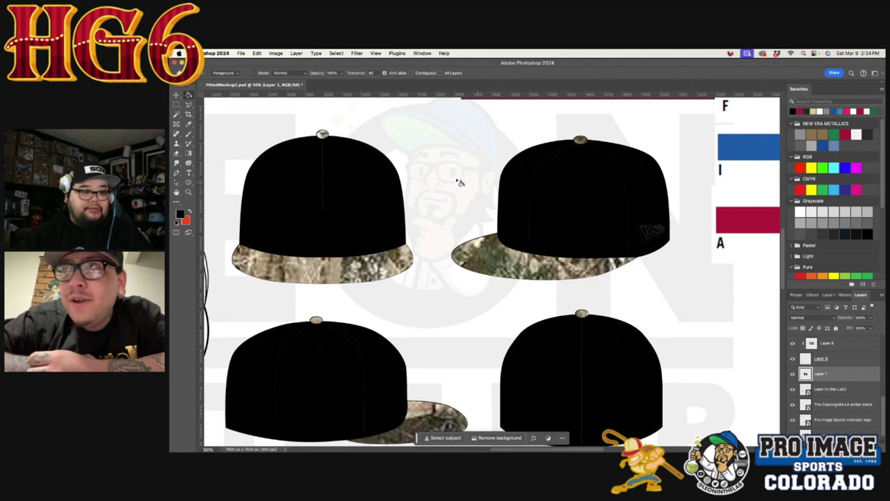
{"action": "left_click", "coordinate": [176, 96]}
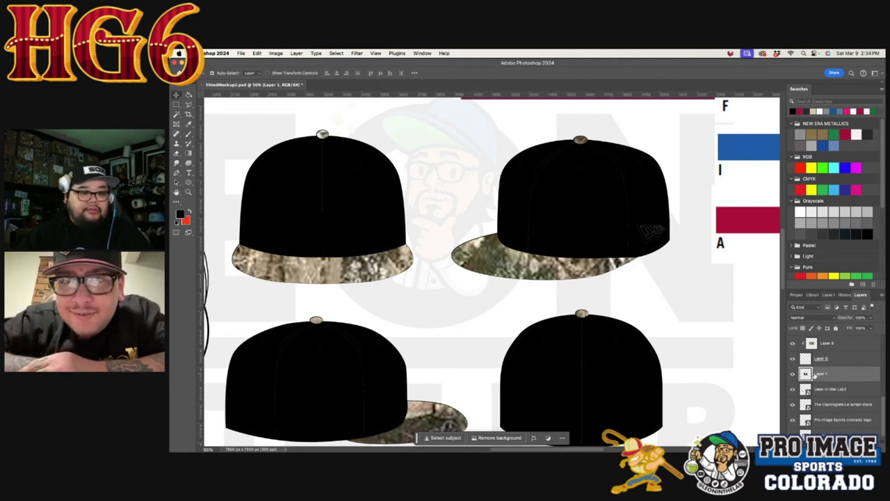
Step: Select all parts of the New Era side logo on the angled cap with the Magic Wand on Layer 3
{"action": "scroll", "coordinate": [816, 375], "scroll_direction": "up", "scroll_amount": 2}
{"action": "left_click", "coordinate": [820, 364]}
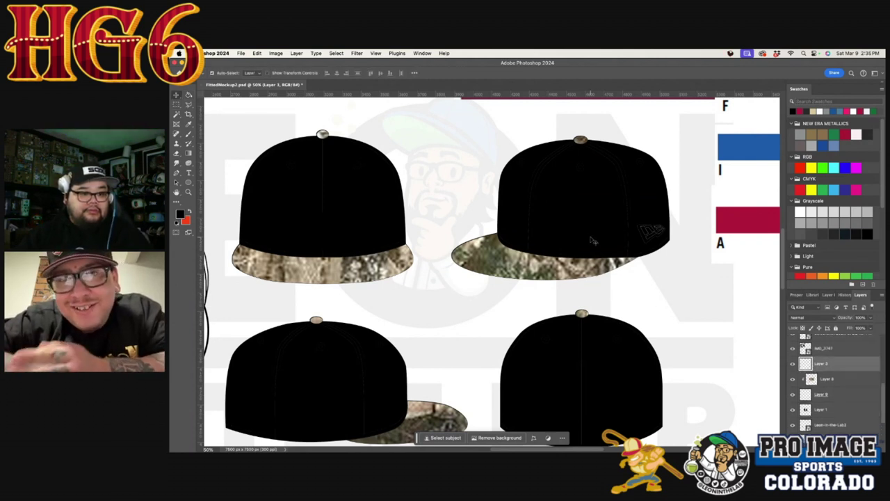
{"action": "left_click", "coordinate": [176, 114]}
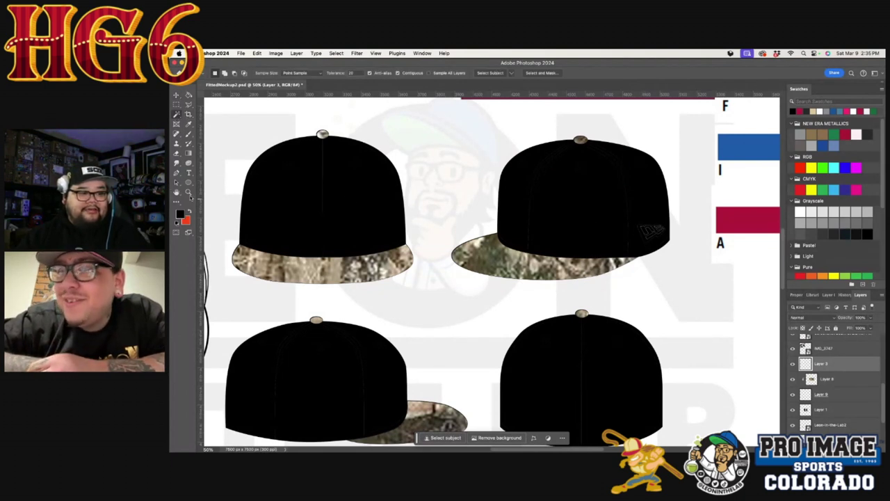
{"action": "left_click", "coordinate": [189, 194]}
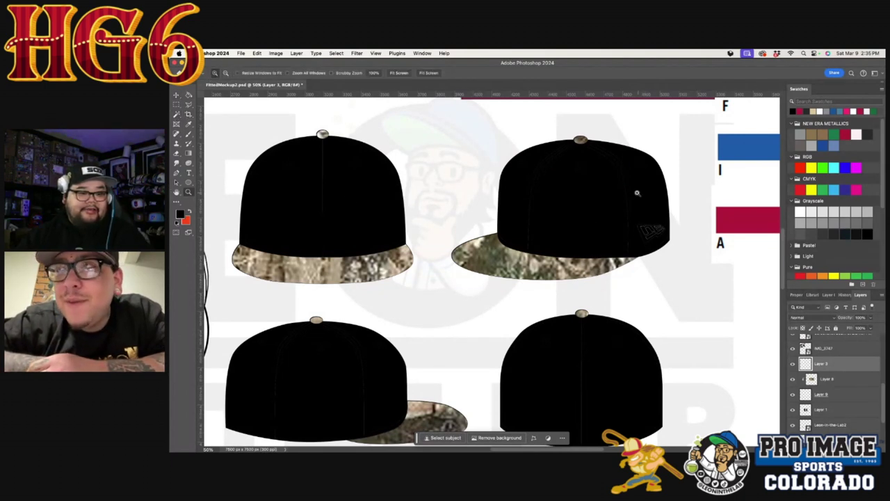
{"action": "left_click", "coordinate": [638, 231]}
{"action": "left_click", "coordinate": [656, 232]}
{"action": "left_click", "coordinate": [658, 233]}
{"action": "left_click", "coordinate": [177, 117]}
{"action": "left_click", "coordinate": [685, 233]}
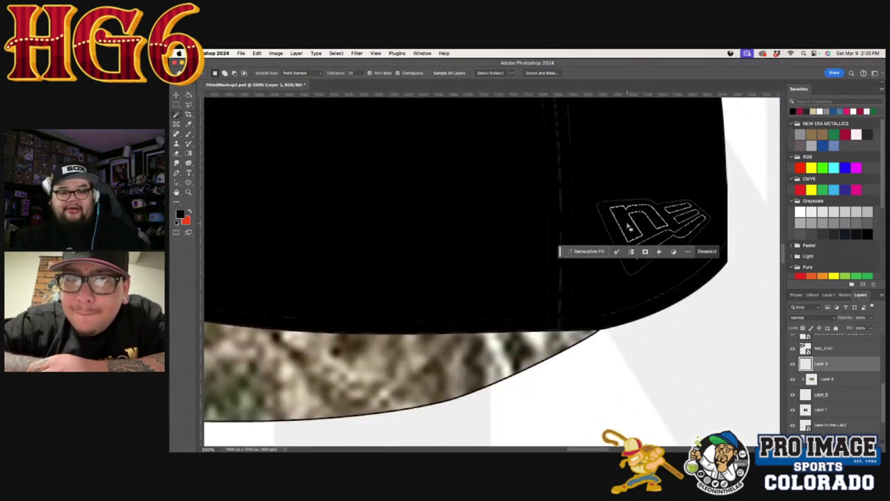
{"action": "left_click", "coordinate": [678, 208], "text": "shift"}
{"action": "left_click", "coordinate": [685, 218], "text": "shift"}
{"action": "left_click", "coordinate": [687, 232], "text": "shift"}
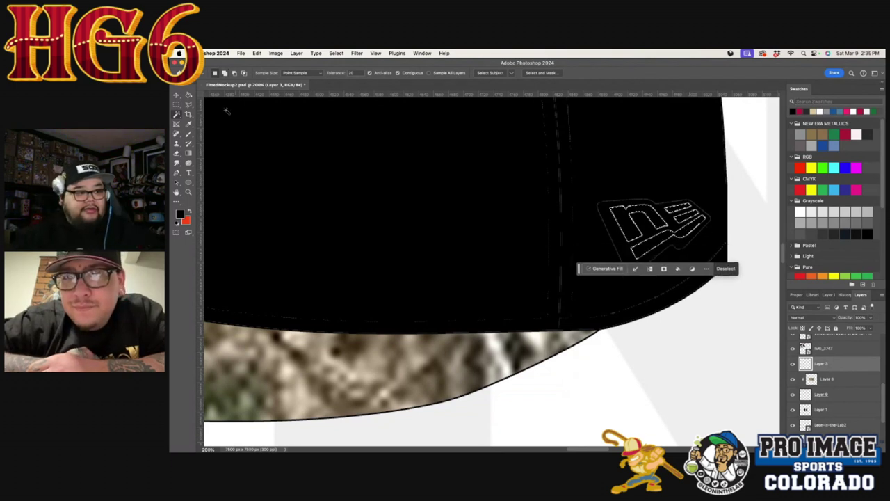
Step: Fill the selected New Era logo parts with the crimson red swatch and deselect them
{"action": "left_click", "coordinate": [189, 95]}
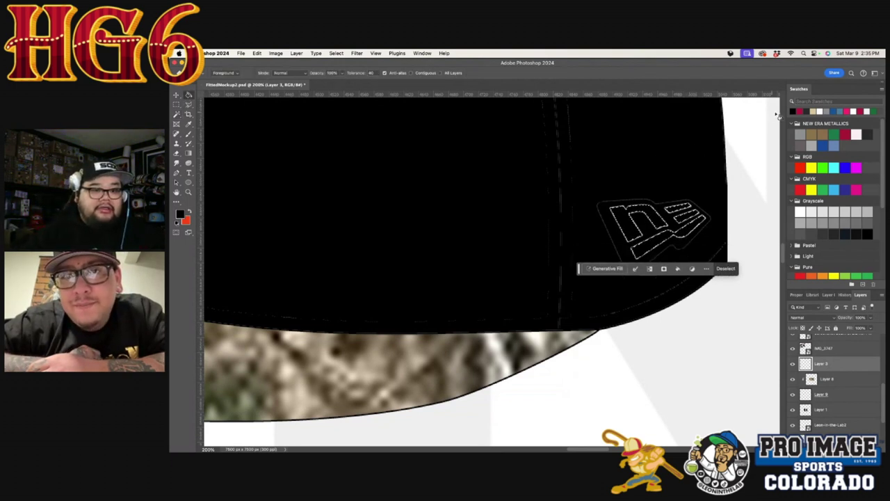
{"action": "left_click", "coordinate": [800, 110]}
{"action": "left_click", "coordinate": [629, 221]}
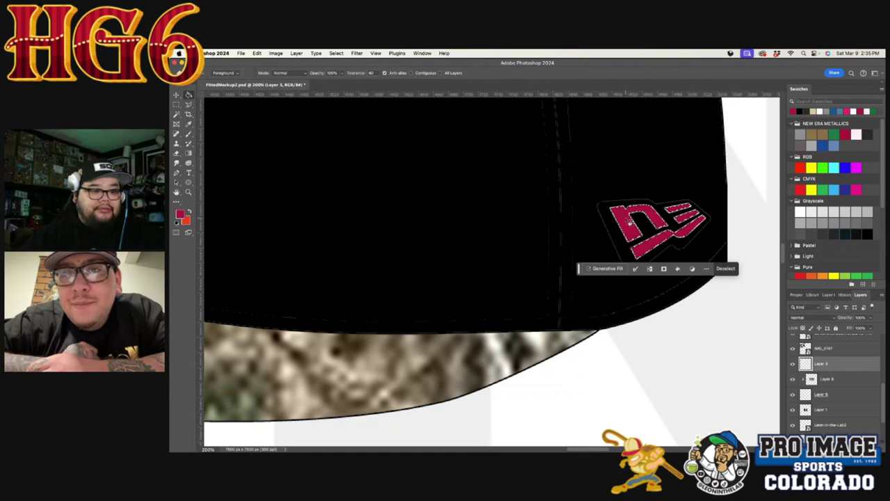
{"action": "left_click", "coordinate": [181, 104]}
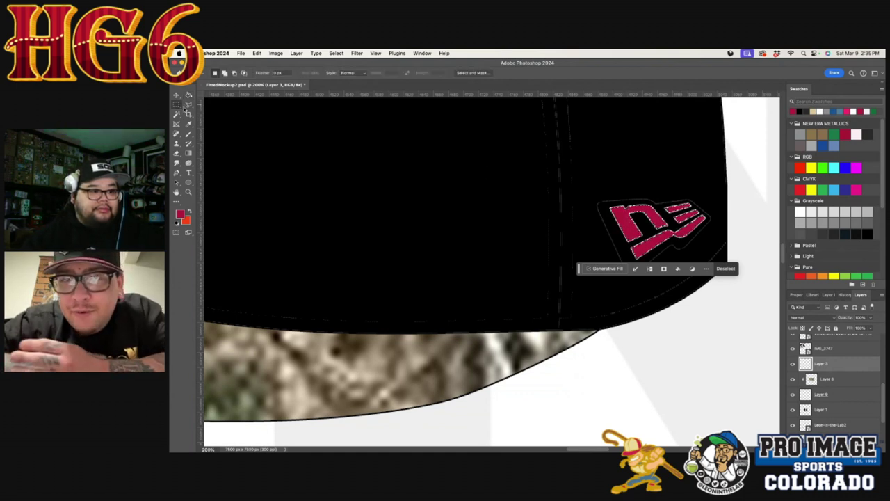
{"action": "key", "text": "super+d"}
{"action": "left_click", "coordinate": [188, 192]}
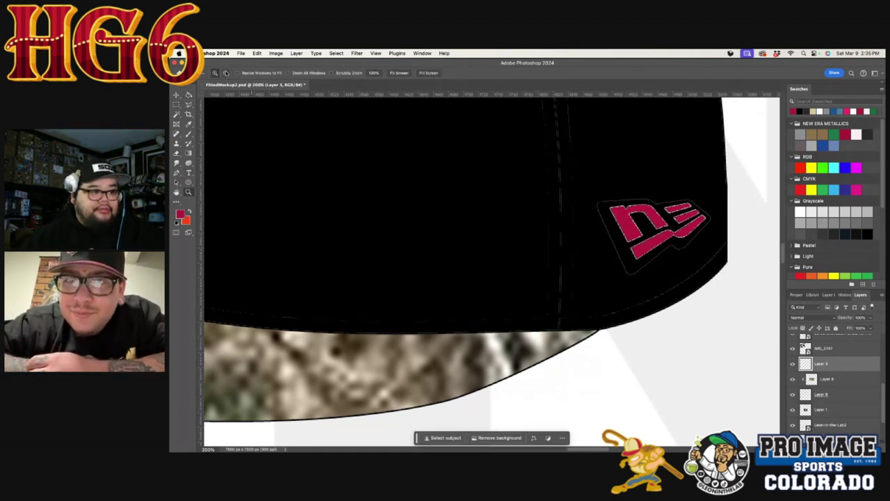
{"action": "left_click", "coordinate": [369, 200], "text": "alt"}
{"action": "left_click", "coordinate": [369, 200], "text": "alt"}
{"action": "scroll", "coordinate": [372, 191], "scroll_direction": "up", "scroll_amount": 5}
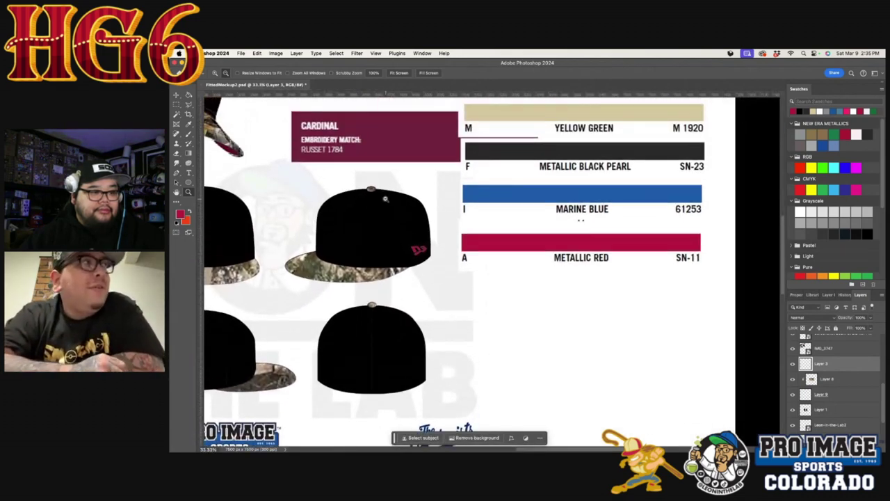
Step: Duplicate the red and black baseball batter logo and move the copy over the rear-view cap
{"action": "scroll", "coordinate": [374, 185], "scroll_direction": "up", "scroll_amount": 2}
{"action": "key", "text": "v"}
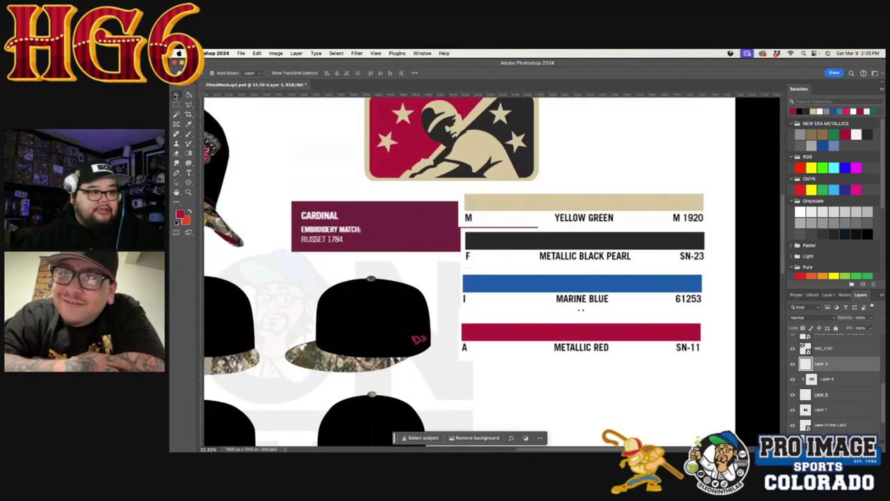
{"action": "left_click", "coordinate": [456, 154]}
{"action": "key", "text": "super+c"}
{"action": "key", "text": "super+v"}
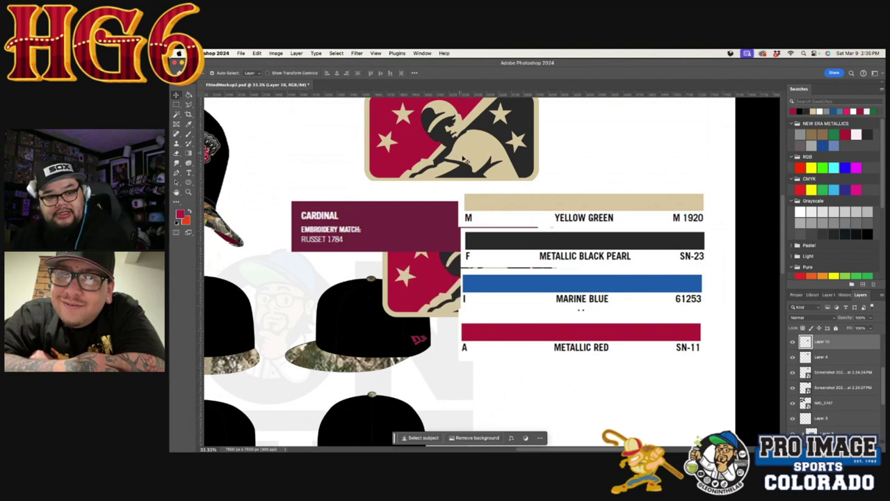
{"action": "left_click_drag", "start_coordinate": [418, 270], "coordinate": [321, 404]}
{"action": "scroll", "coordinate": [356, 288], "scroll_direction": "down", "scroll_amount": 10}
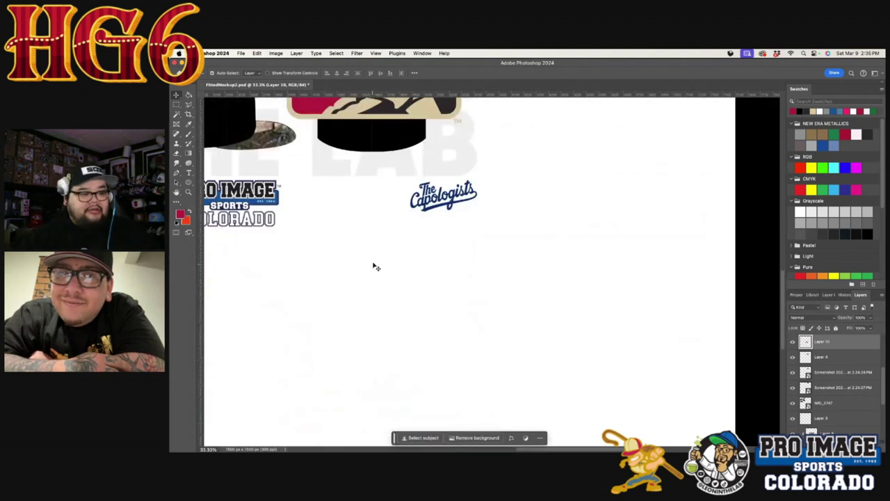
Step: Scale the batter logo copy down to a small patch centred near the rear-view cap's lower edge
{"action": "key", "text": "super+t"}
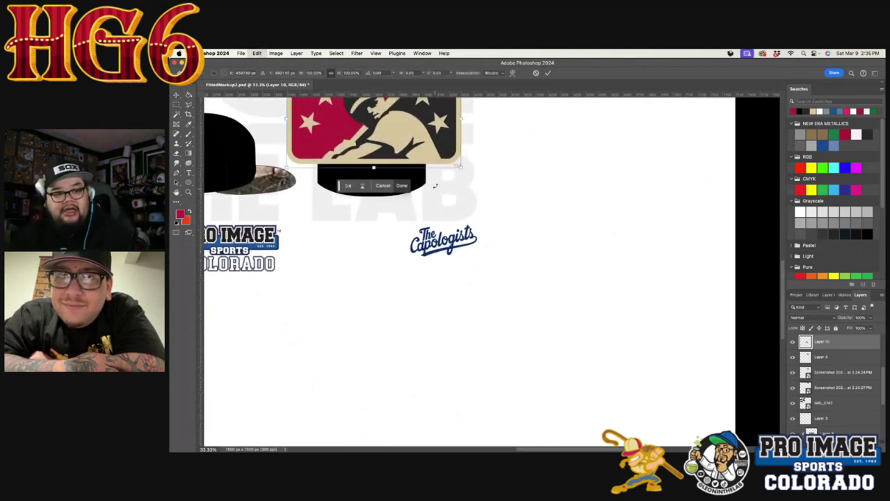
{"action": "left_click_drag", "start_coordinate": [461, 161], "coordinate": [384, 211]}
{"action": "scroll", "coordinate": [374, 128], "scroll_direction": "up", "scroll_amount": 2}
{"action": "key", "text": "Return"}
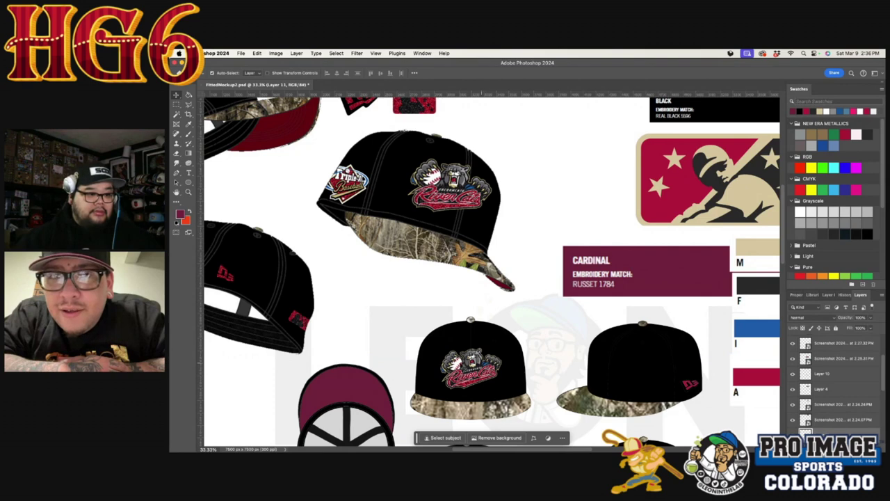
Step: Try to copy the Triple-A Baseball logo with a rectangular marquee around it while Layer 11 is active
{"action": "scroll", "coordinate": [453, 350], "scroll_direction": "up", "scroll_amount": 5}
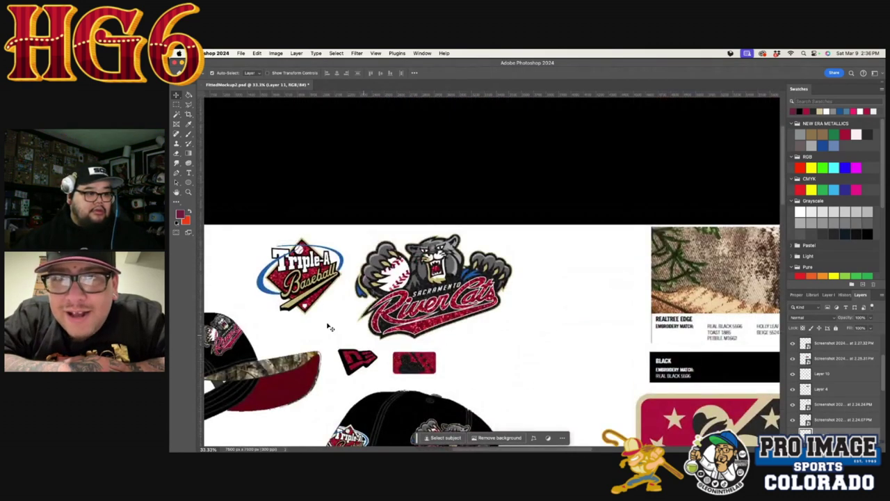
{"action": "left_click", "coordinate": [176, 104]}
{"action": "mouse_move", "coordinate": [249, 233]}
{"action": "left_mouse_down"}
{"action": "mouse_move", "coordinate": [337, 265]}
{"action": "mouse_move", "coordinate": [360, 295]}
{"action": "mouse_move", "coordinate": [347, 326]}
{"action": "left_mouse_up"}
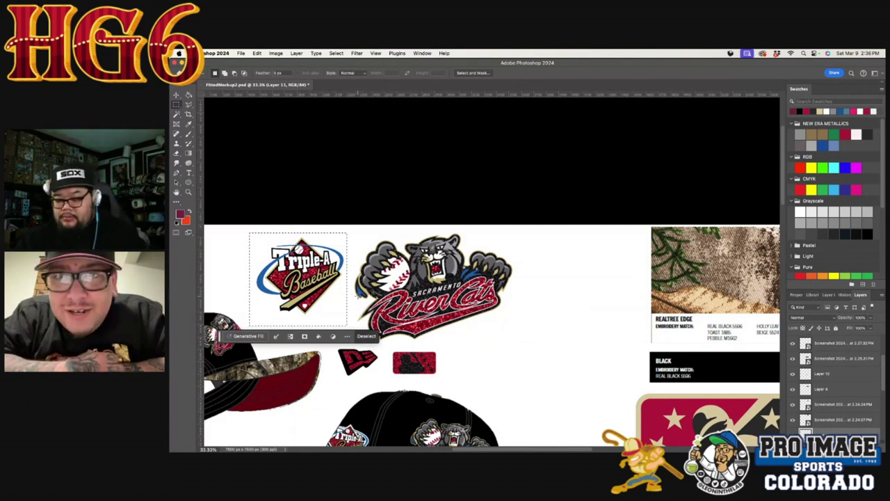
{"action": "key", "text": "super+c"}
{"action": "key", "text": "Return"}
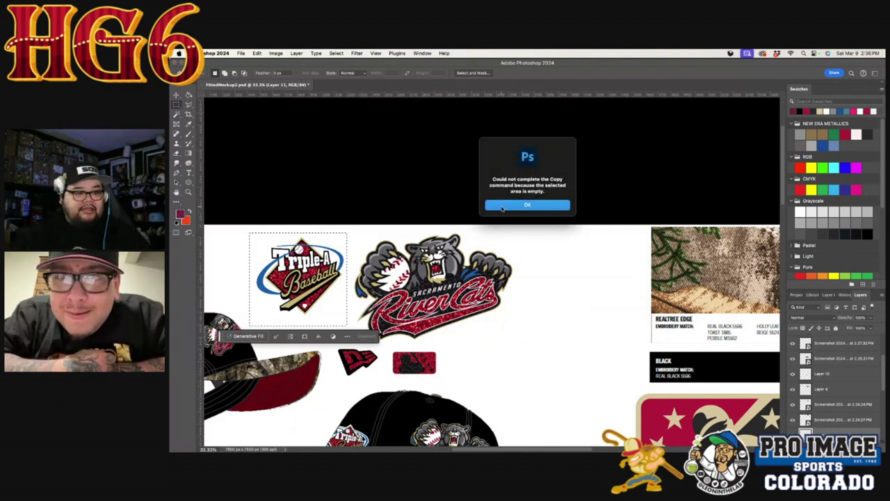
{"action": "left_click", "coordinate": [292, 268]}
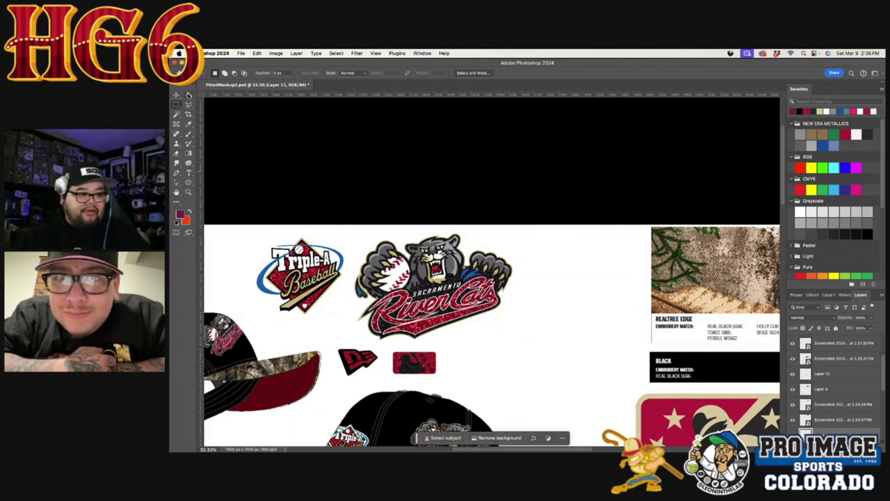
Step: Select the layer holding the Triple-A Baseball logo, marquee the logo and copy it to a new layer
{"action": "left_click", "coordinate": [177, 95]}
{"action": "left_click", "coordinate": [284, 228]}
{"action": "left_click", "coordinate": [176, 104]}
{"action": "left_click_drag", "start_coordinate": [249, 230], "coordinate": [349, 329]}
{"action": "key", "text": "ctrl+j"}
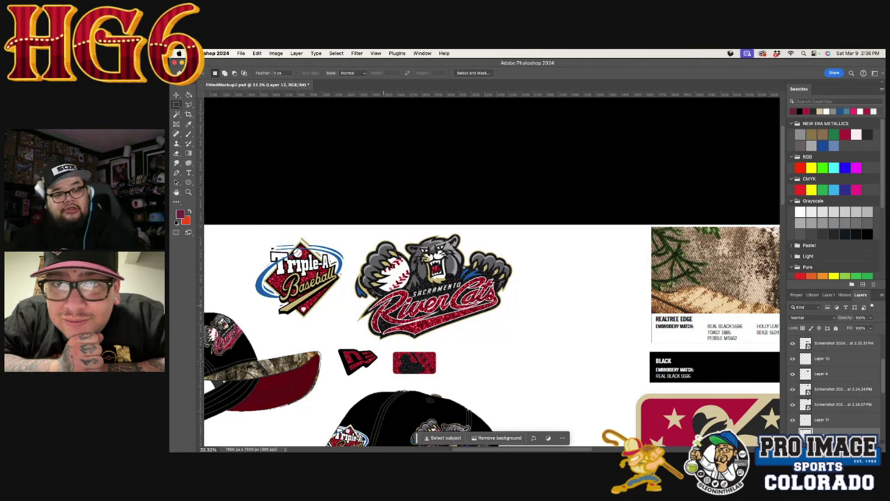
Step: Move the Triple-A Baseball logo copy down the page onto the crown of the blank side-view cap
{"action": "left_click", "coordinate": [176, 96]}
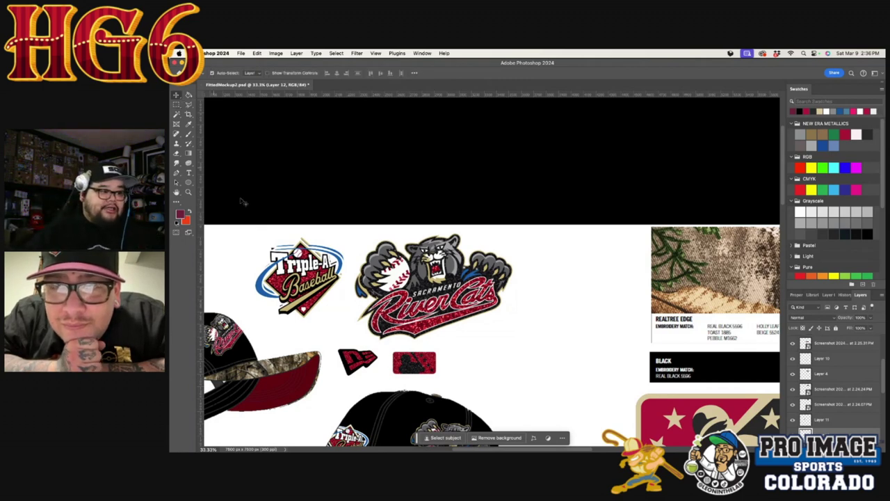
{"action": "left_click_drag", "start_coordinate": [282, 249], "coordinate": [373, 372]}
{"action": "scroll", "coordinate": [386, 321], "scroll_direction": "down", "scroll_amount": 3}
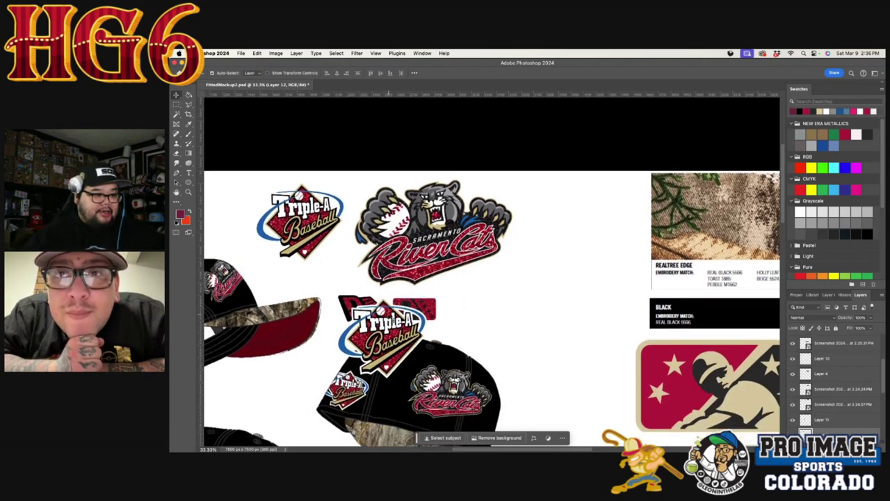
{"action": "left_click_drag", "start_coordinate": [385, 297], "coordinate": [377, 415]}
{"action": "scroll", "coordinate": [394, 389], "scroll_direction": "down", "scroll_amount": 13}
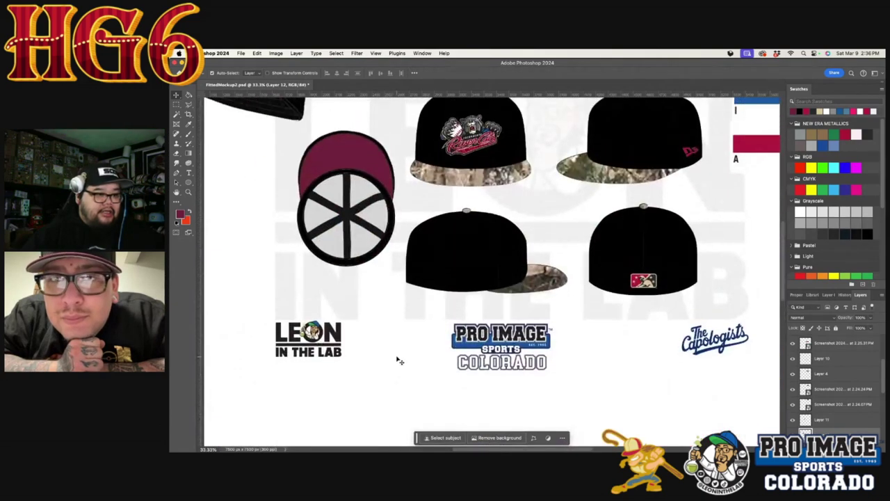
{"action": "scroll", "coordinate": [399, 360], "scroll_direction": "up", "scroll_amount": 8}
{"action": "left_click_drag", "start_coordinate": [373, 291], "coordinate": [454, 380]}
{"action": "scroll", "coordinate": [452, 355], "scroll_direction": "down", "scroll_amount": 5}
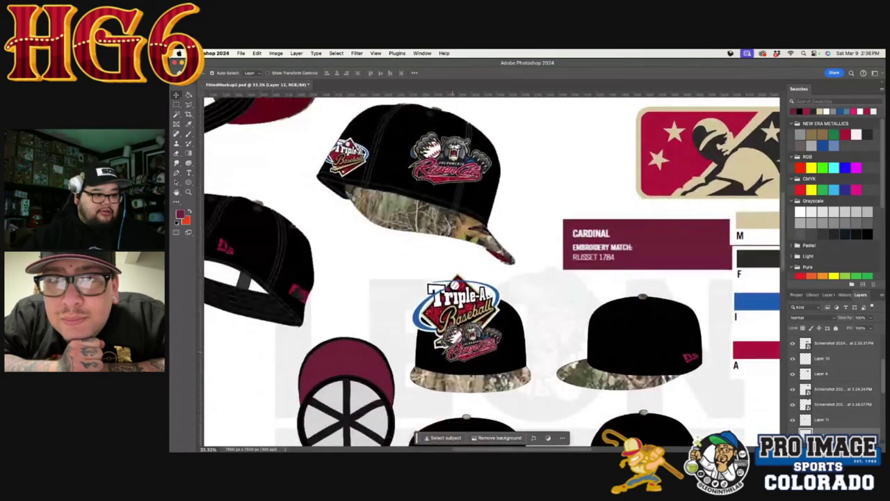
{"action": "left_click_drag", "start_coordinate": [458, 240], "coordinate": [467, 372]}
Step: Scale the Triple-A Baseball logo down to a side patch and position it low on the side-view crown
{"action": "key", "text": "super+t"}
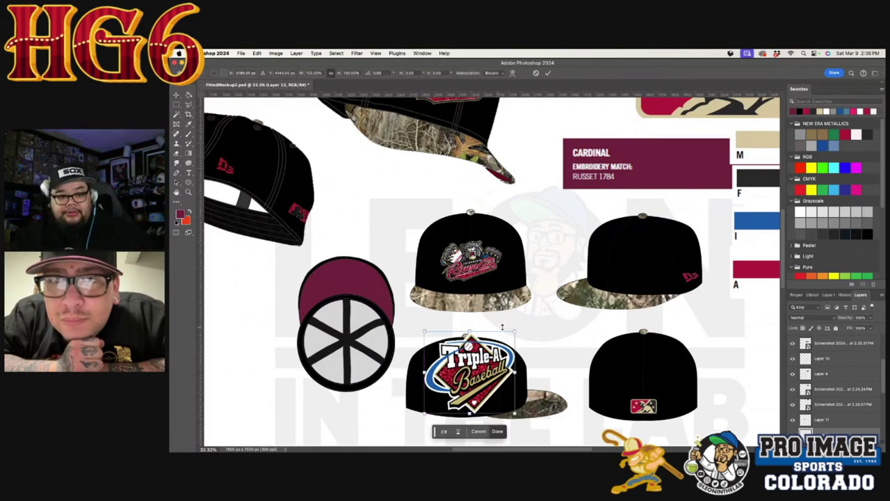
{"action": "left_click_drag", "start_coordinate": [510, 331], "coordinate": [469, 380]}
{"action": "left_click_drag", "start_coordinate": [473, 398], "coordinate": [482, 386]}
{"action": "key", "text": "Return"}
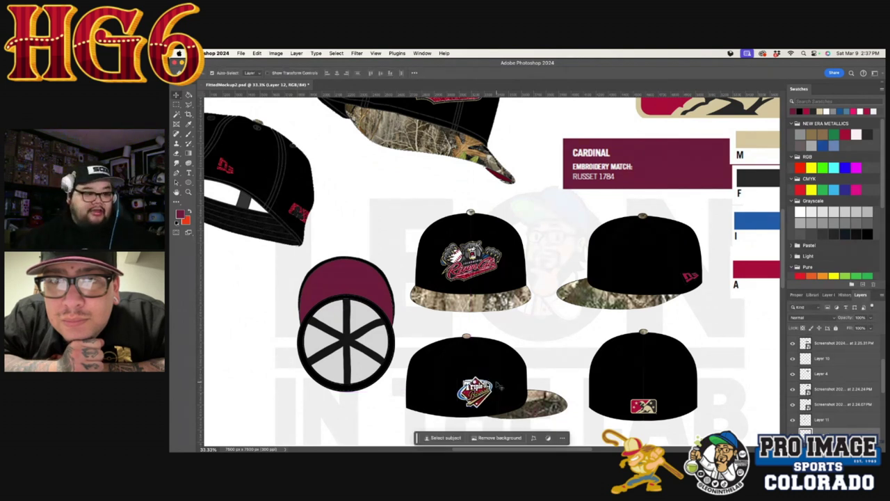
Step: Duplicate the River Cats front logo onto the angled cap, scaling it down and rotating it slightly to fit the front panel
{"action": "left_click", "coordinate": [474, 264]}
{"action": "key", "text": "super+t"}
{"action": "left_click_drag", "start_coordinate": [504, 271], "coordinate": [637, 259]}
{"action": "key", "text": "super+t"}
{"action": "left_click_drag", "start_coordinate": [672, 231], "coordinate": [634, 248]}
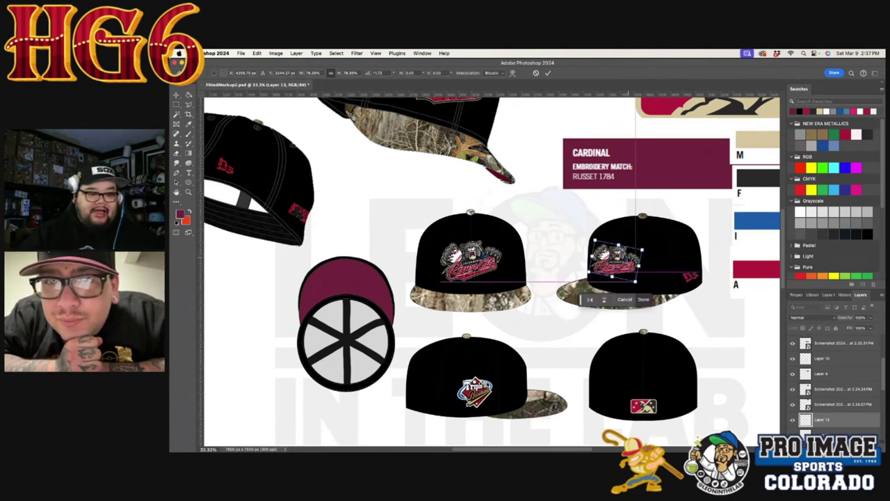
{"action": "key", "text": "Return"}
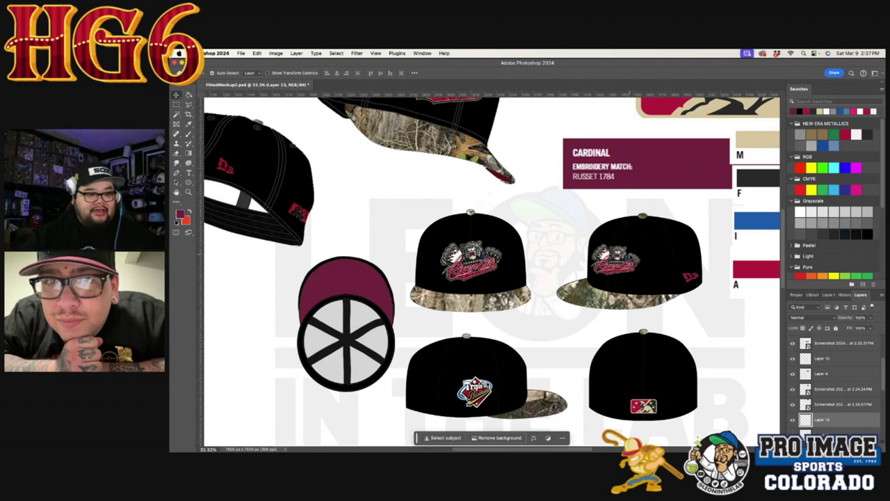
Step: Examine the logo placement on the four finished River Cats cap views at 50% zoom
{"action": "scroll", "coordinate": [682, 327], "scroll_direction": "down", "scroll_amount": 2}
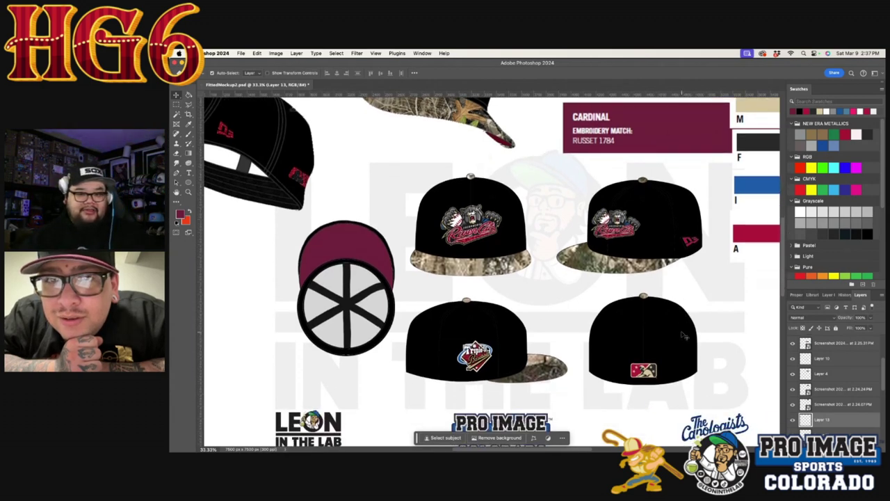
{"action": "left_click", "coordinate": [189, 192]}
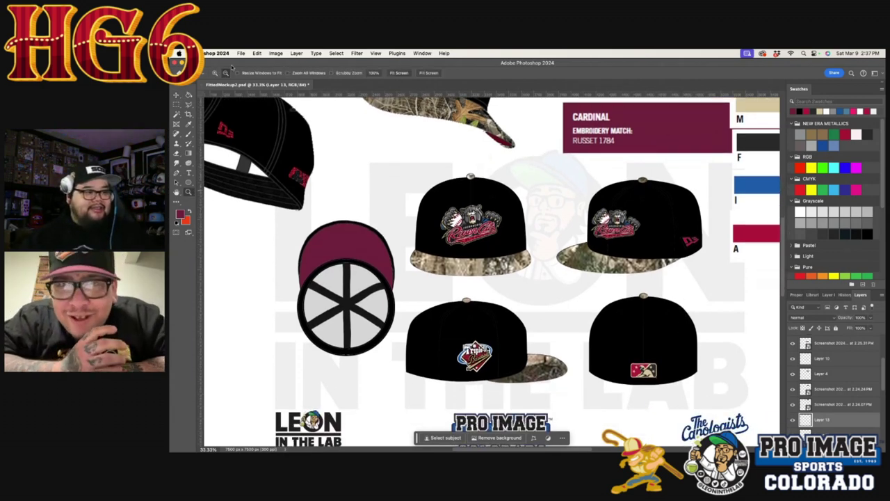
{"action": "left_click", "coordinate": [383, 201]}
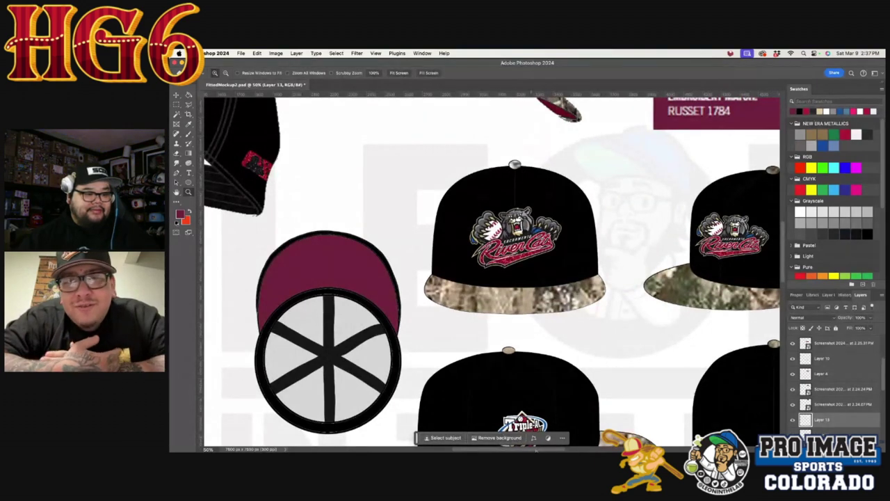
{"action": "left_click_drag", "start_coordinate": [550, 449], "coordinate": [565, 450]}
{"action": "left_click_drag", "start_coordinate": [561, 368], "coordinate": [561, 349]}
{"action": "scroll", "coordinate": [561, 350], "scroll_direction": "down", "scroll_amount": 3}
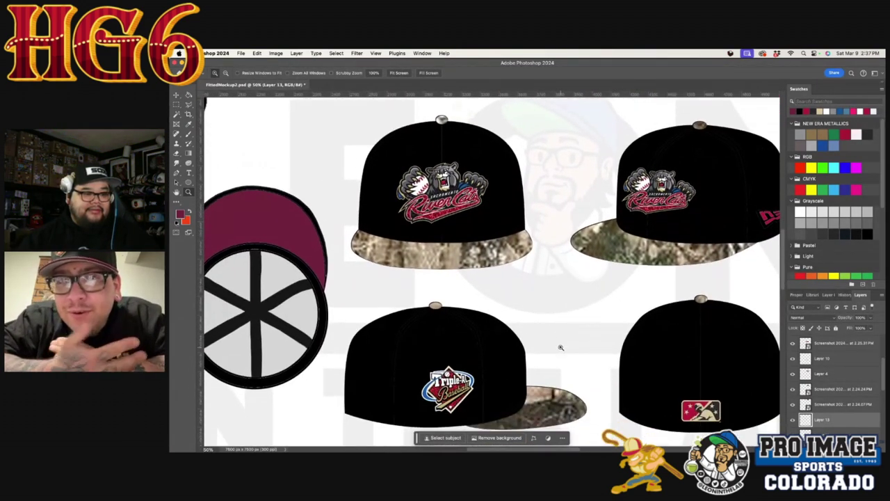
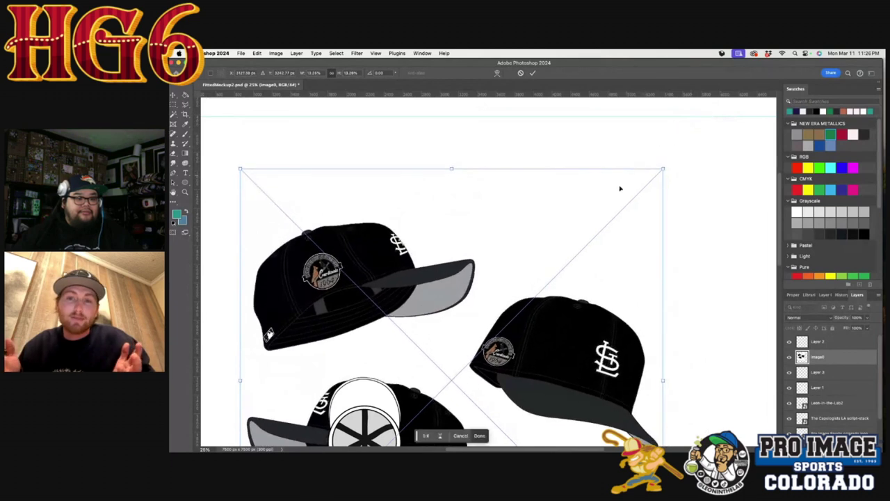
Step: Commit the placed image of the black St. Louis Cardinals caps and move the underside view clear above them
{"action": "key", "text": "Return"}
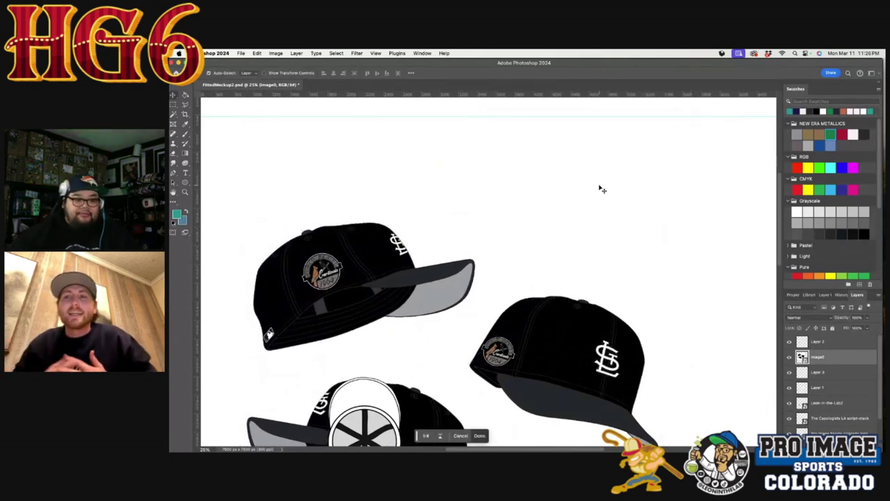
{"action": "scroll", "coordinate": [599, 186], "scroll_direction": "down", "scroll_amount": 2}
{"action": "scroll", "coordinate": [595, 184], "scroll_direction": "down", "scroll_amount": 1}
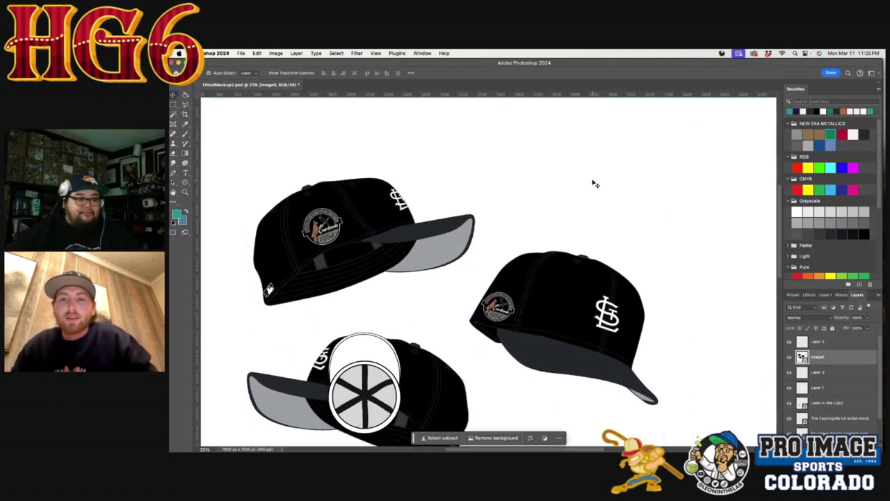
{"action": "left_click_drag", "start_coordinate": [373, 357], "coordinate": [270, 111]}
{"action": "scroll", "coordinate": [595, 274], "scroll_direction": "down", "scroll_amount": 2}
{"action": "scroll", "coordinate": [595, 275], "scroll_direction": "down", "scroll_amount": 3}
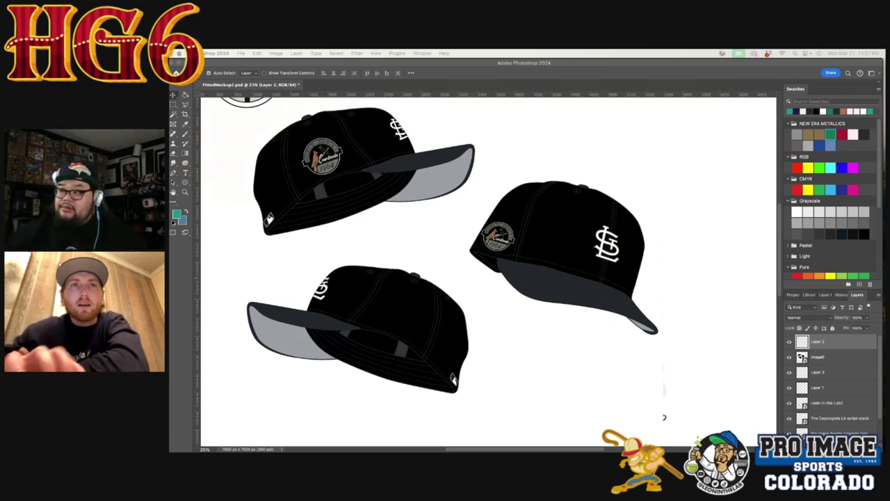
Step: Try adding the cap artwork as an extra layer above Layer 2, and undo it
{"action": "left_click_drag", "start_coordinate": [814, 140], "coordinate": [634, 141]}
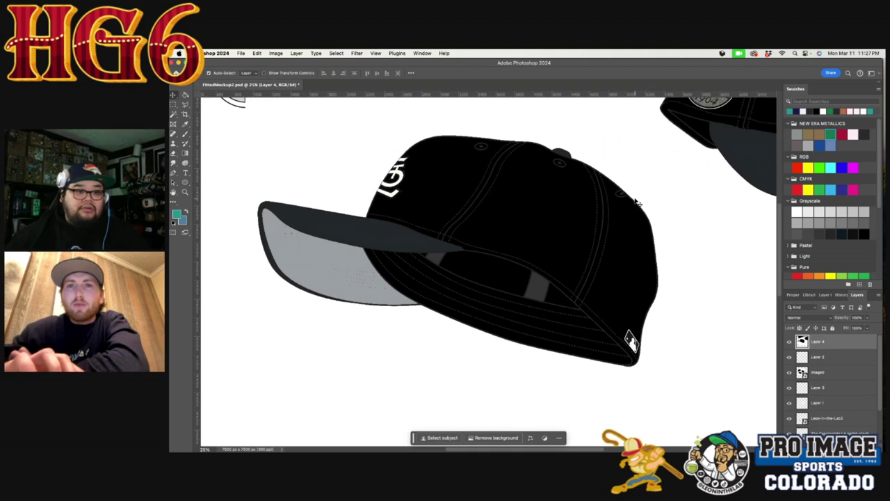
{"action": "key", "text": "ctrl+z"}
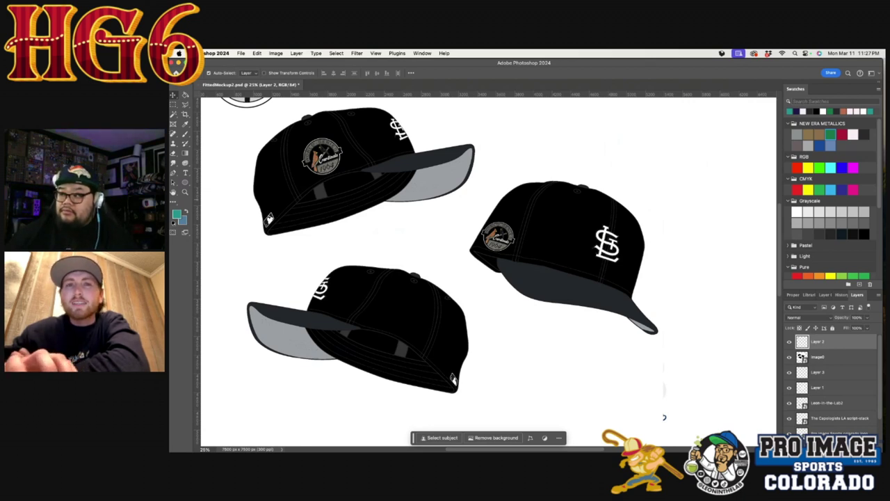
Step: Place the screenshot of the St. Louis Cardinals 1958 logo with its tape numbers above the right-hand cap
{"action": "left_click_drag", "start_coordinate": [827, 252], "coordinate": [744, 165]}
{"action": "left_click_drag", "start_coordinate": [540, 264], "coordinate": [726, 136]}
{"action": "key", "text": "Return"}
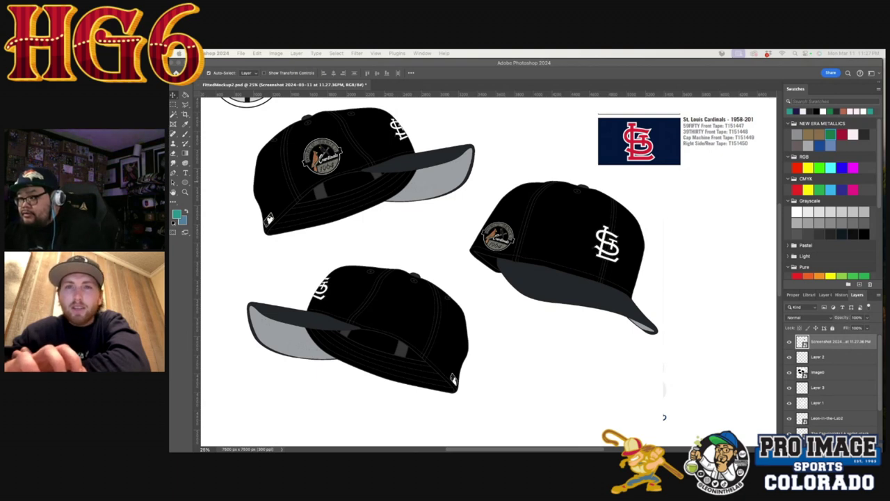
Step: Place the Glowy White 47208 and Metallic Black Pearl SN-23 thread swatch screenshots stacked below the Cardinals logo reference
{"action": "left_click_drag", "start_coordinate": [889, 236], "coordinate": [670, 229]}
{"action": "left_click_drag", "start_coordinate": [540, 277], "coordinate": [737, 195]}
{"action": "key", "text": "Return"}
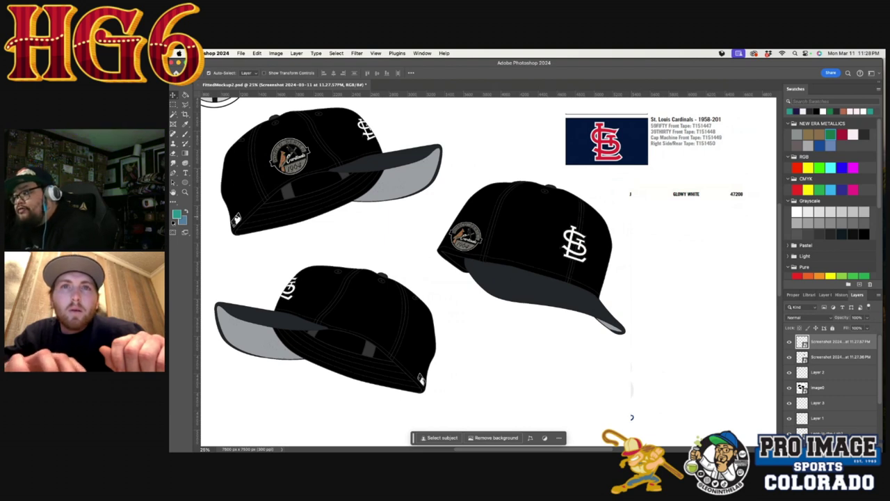
{"action": "left_click_drag", "start_coordinate": [883, 207], "coordinate": [652, 210]}
{"action": "left_click_drag", "start_coordinate": [539, 271], "coordinate": [742, 214]}
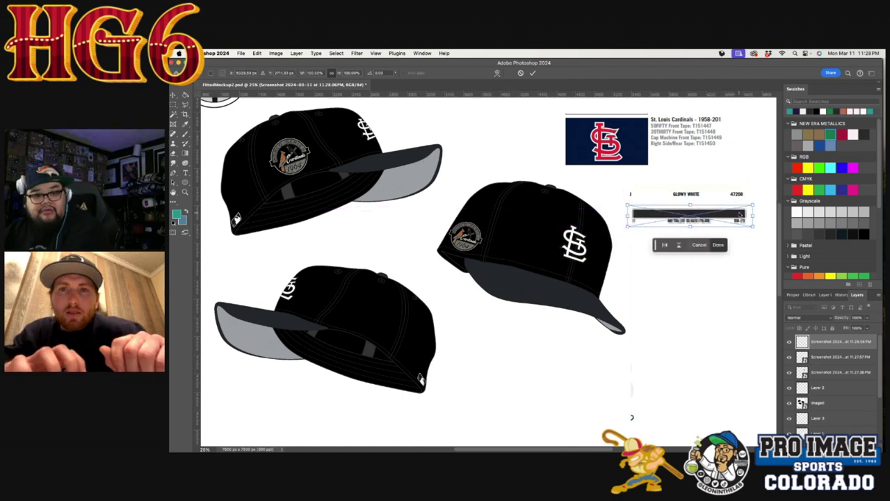
{"action": "key", "text": "Return"}
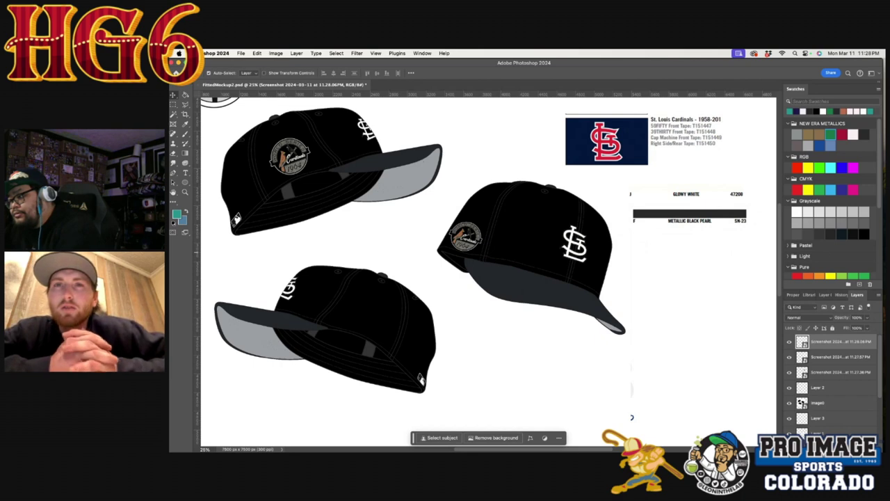
Step: Place the Metallic Copper SN-15 and Warm Sunshine 9172 thread swatch screenshots stacked below the Metallic Black Pearl swatch
{"action": "left_click_drag", "start_coordinate": [860, 271], "coordinate": [644, 259]}
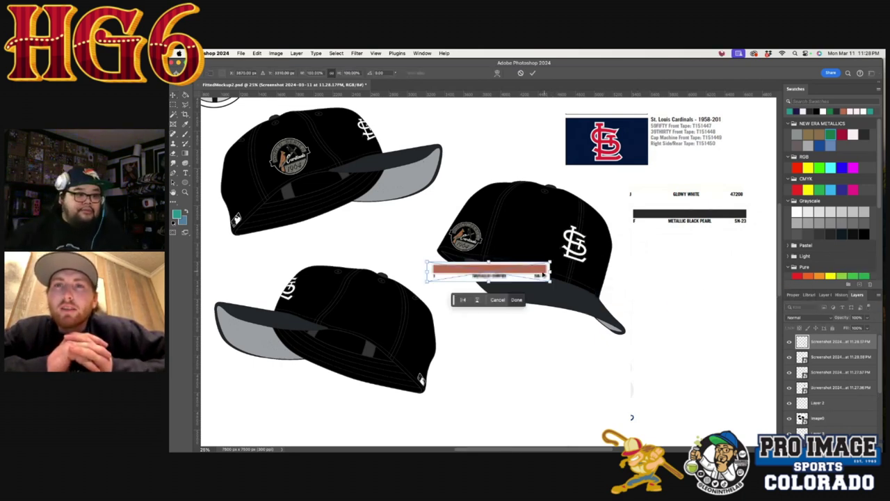
{"action": "left_click_drag", "start_coordinate": [543, 275], "coordinate": [748, 238]}
{"action": "key", "text": "Return"}
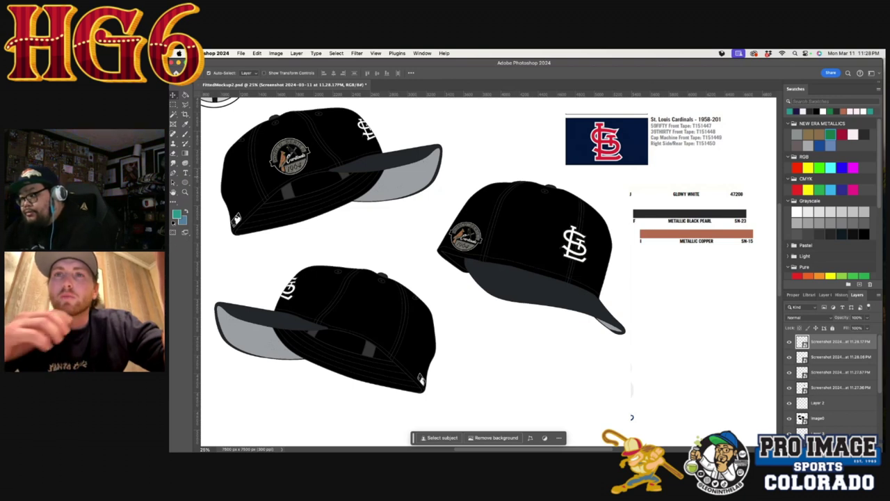
{"action": "left_click_drag", "start_coordinate": [704, 304], "coordinate": [683, 296]}
{"action": "left_click_drag", "start_coordinate": [524, 274], "coordinate": [811, 249]}
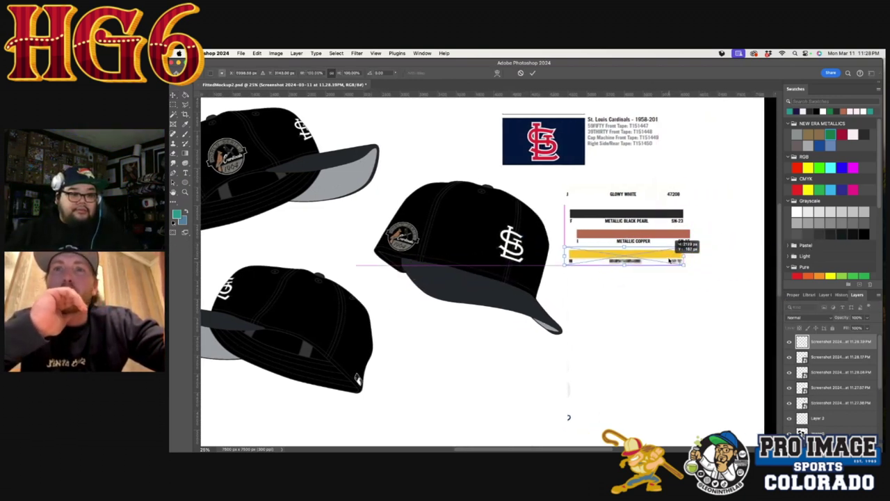
{"action": "key", "text": "Return"}
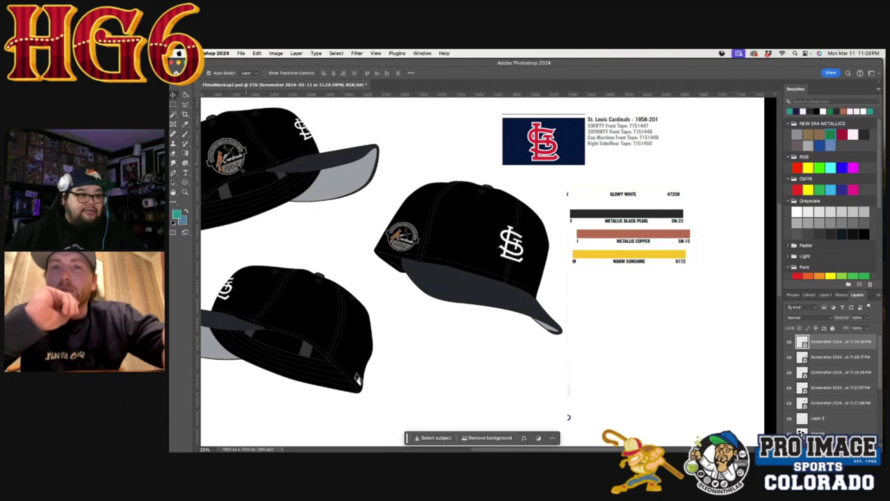
Step: Place the black and Graphite 1641 thread swatch screenshots in the blank area between the cap views
{"action": "left_click", "coordinate": [185, 192]}
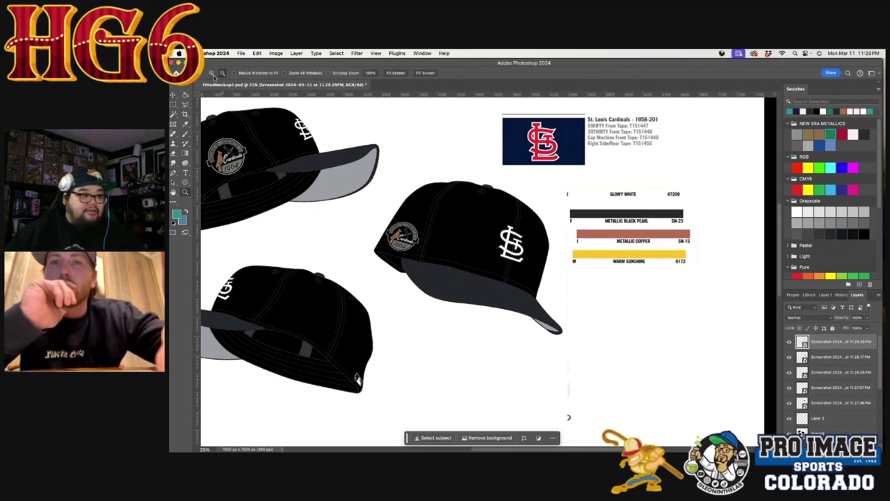
{"action": "left_click", "coordinate": [241, 150]}
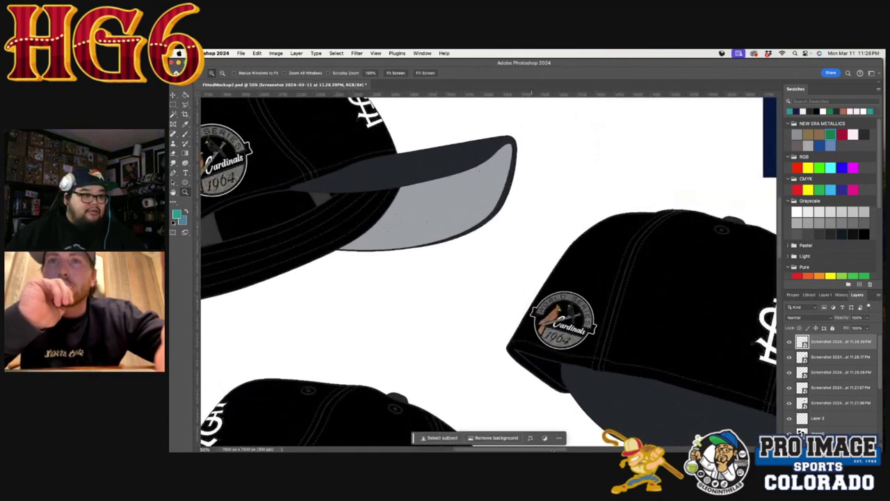
{"action": "left_click_drag", "start_coordinate": [554, 450], "coordinate": [546, 450]}
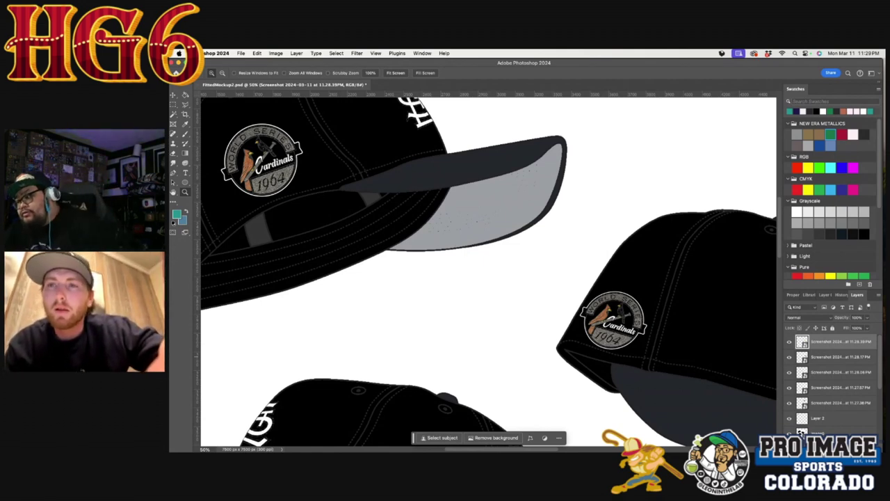
{"action": "key", "text": "Return"}
{"action": "key", "text": "v"}
{"action": "left_click_drag", "start_coordinate": [440, 297], "coordinate": [436, 297]}
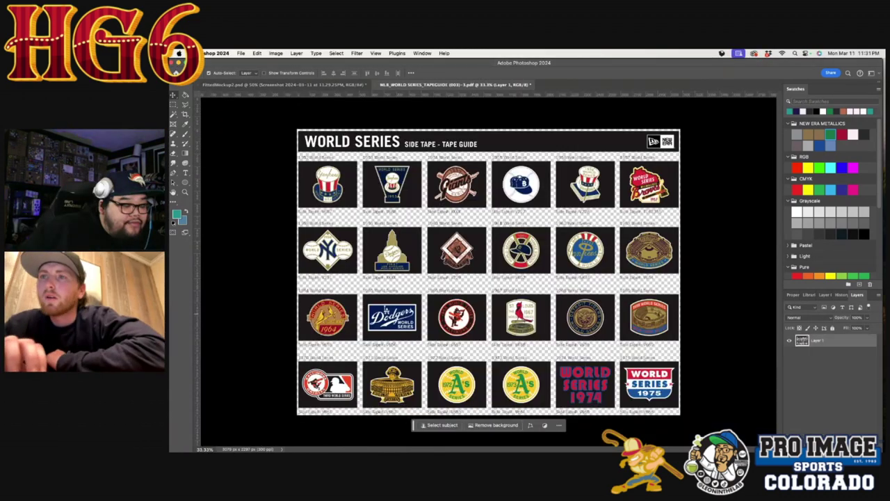
Step: Copy the 1964 Cardinals World Series patch with its side tape number V655 from the tape guide into the cap mockup
{"action": "key", "text": "z"}
{"action": "left_click_drag", "start_coordinate": [291, 294], "coordinate": [382, 357]}
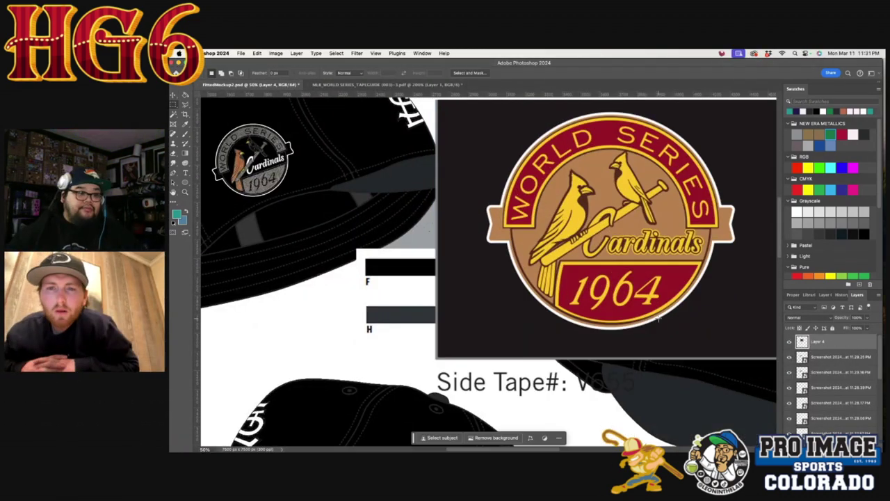
{"action": "left_click_drag", "start_coordinate": [592, 229], "coordinate": [609, 198]}
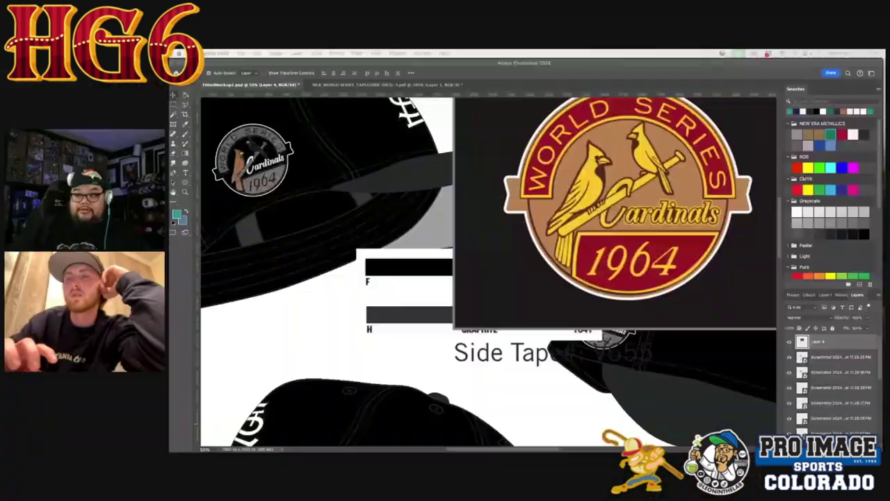
Step: Arrange the logo and thread references beside the caps and examine the 1964 World Series patch up close
{"action": "key", "text": "super+Tab"}
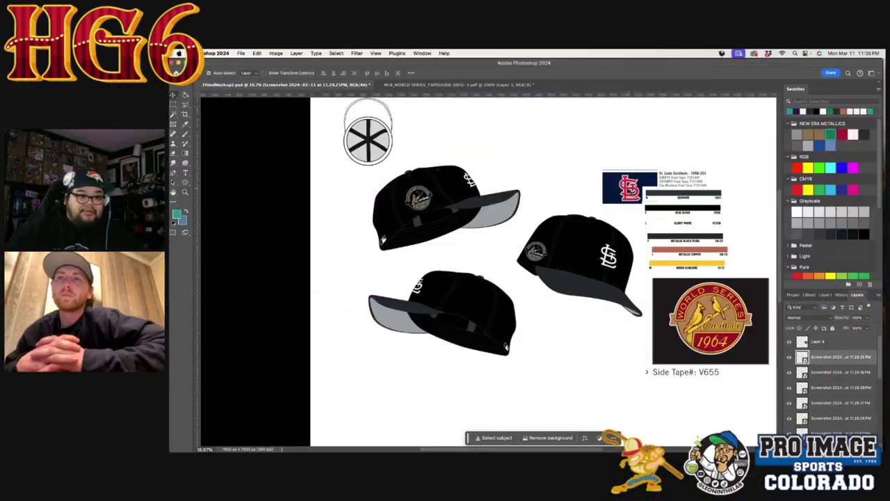
{"action": "left_click_drag", "start_coordinate": [629, 189], "coordinate": [659, 167]}
{"action": "key", "text": "z"}
{"action": "triple_click", "coordinate": [744, 337]}
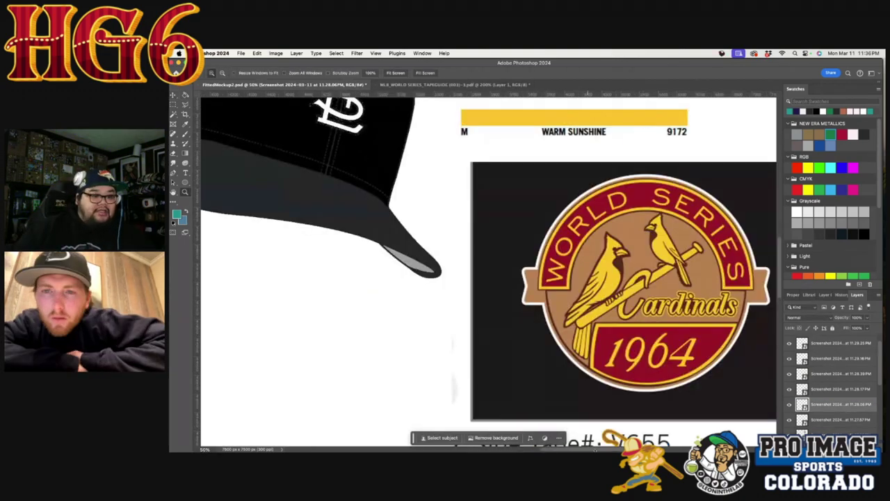
{"action": "left_click_drag", "start_coordinate": [744, 337], "coordinate": [634, 316]}
{"action": "left_click", "coordinate": [518, 302], "text": "alt"}
{"action": "left_click", "coordinate": [518, 301], "text": "alt"}
{"action": "scroll", "coordinate": [460, 247], "scroll_direction": "up", "scroll_amount": 10}
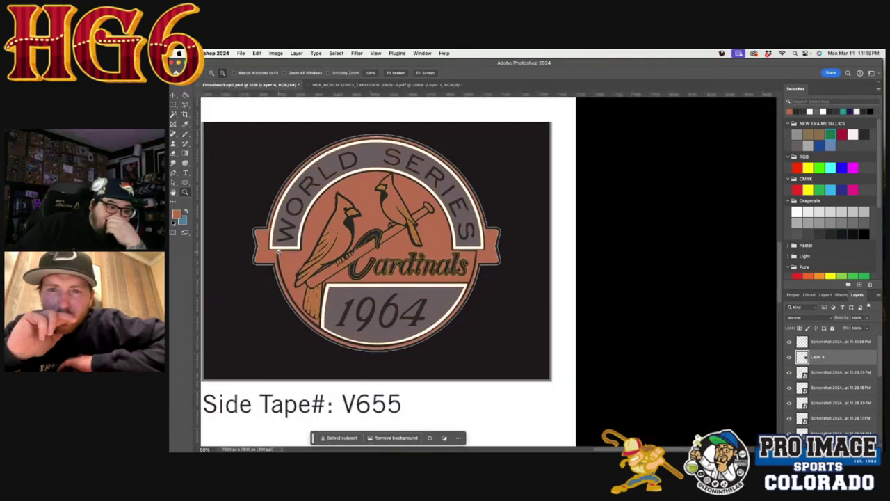
{"action": "key", "text": "v"}
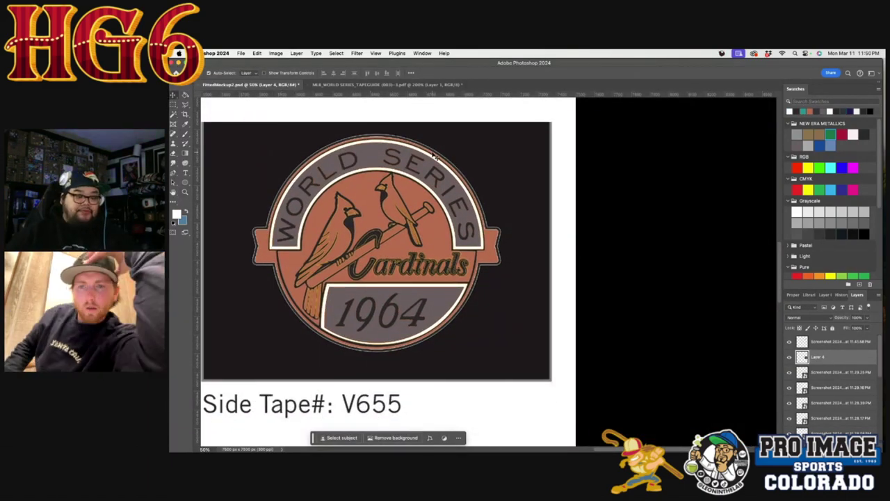
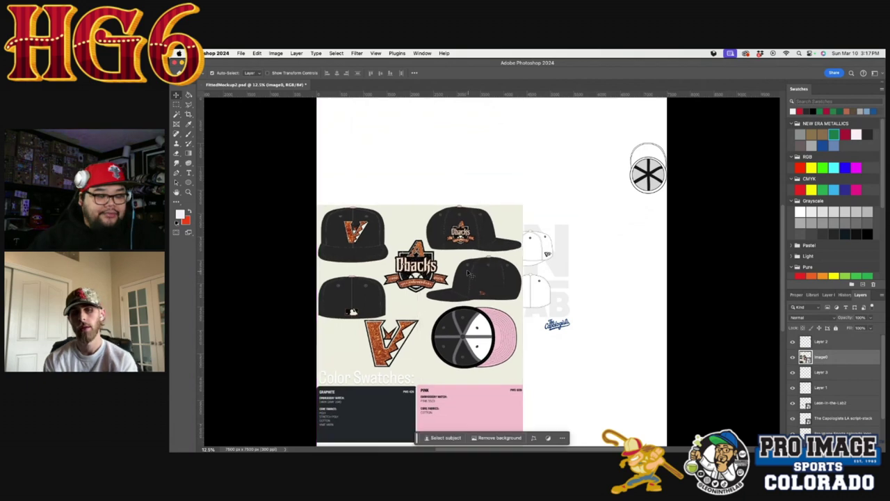
Step: Enlarge the Dbacks cap concept sheet to about 118% so its upper edge reaches the top of the canvas
{"action": "key", "text": "ctrl+t"}
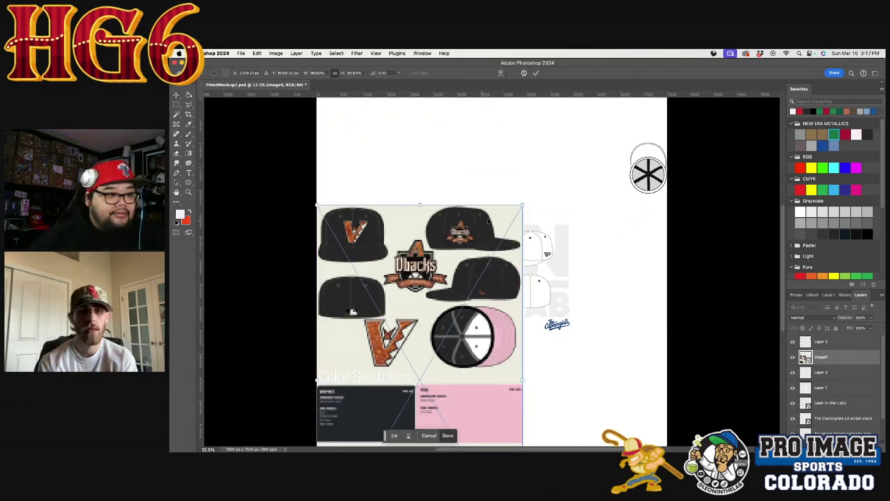
{"action": "left_click_drag", "start_coordinate": [521, 207], "coordinate": [628, 103]}
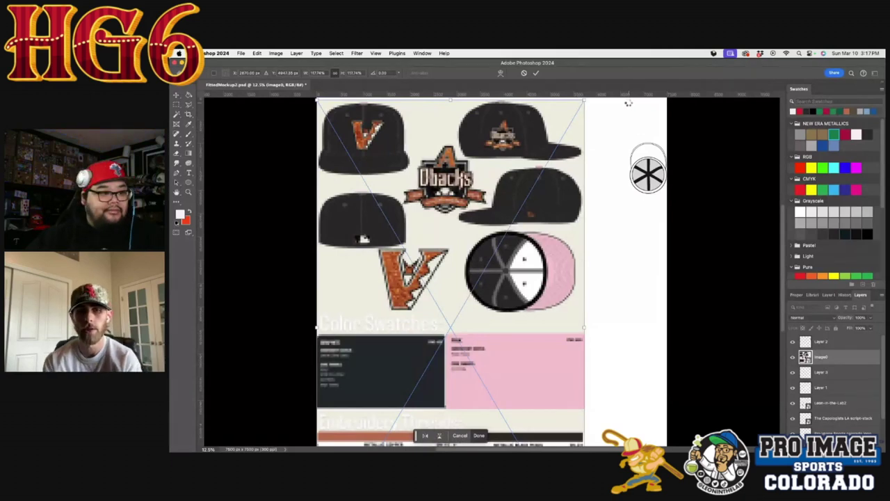
{"action": "key", "text": "Return"}
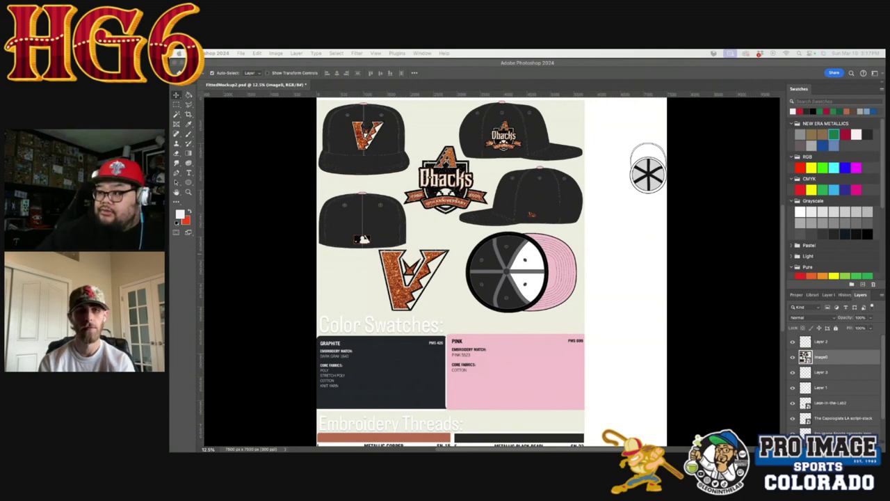
Step: Try placing an enlarged small New Era logo image on the blank strip beside the Dbacks sheet, and delete it
{"action": "left_click_drag", "start_coordinate": [884, 268], "coordinate": [633, 263]}
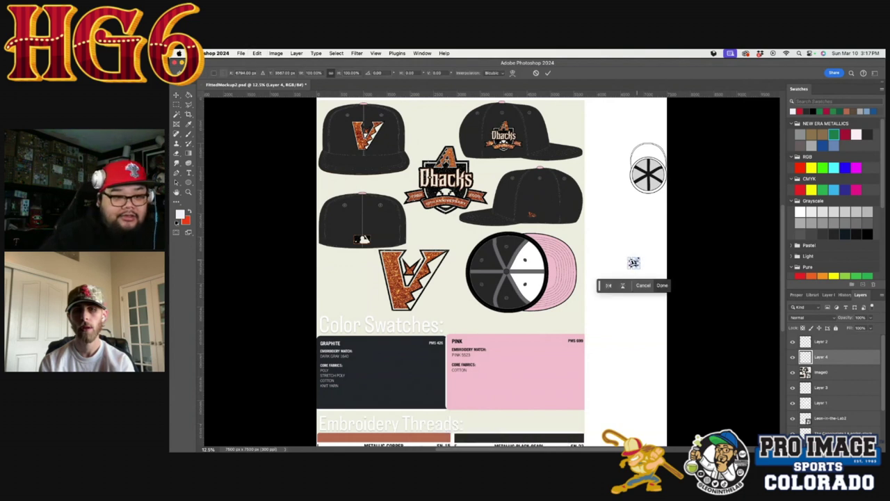
{"action": "left_click_drag", "start_coordinate": [641, 256], "coordinate": [707, 209]}
{"action": "left_click_drag", "start_coordinate": [646, 238], "coordinate": [616, 252]}
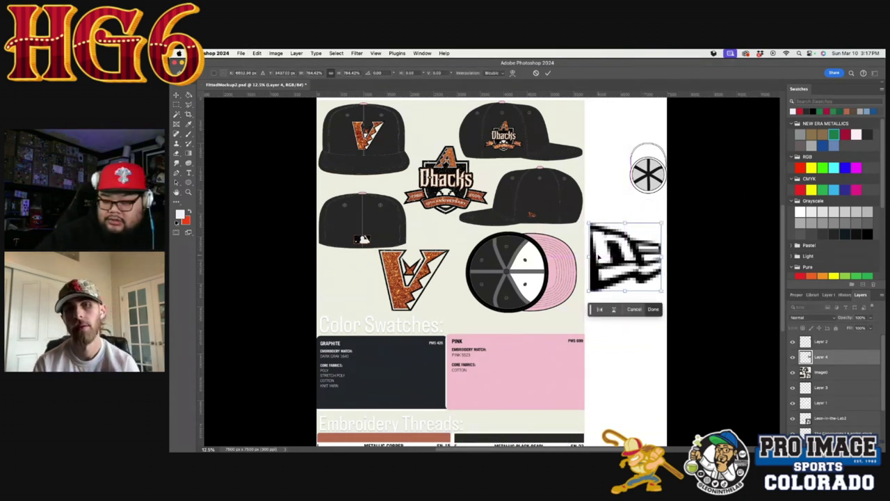
{"action": "key", "text": "Return"}
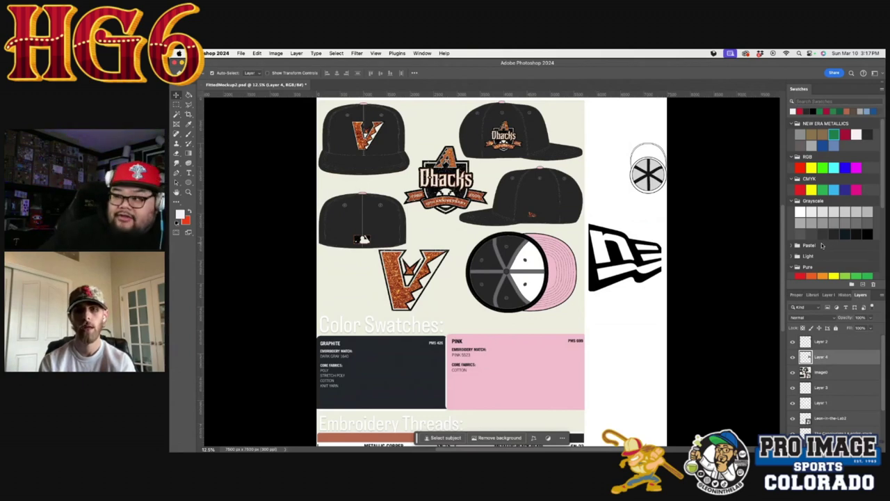
{"action": "key", "text": "super+Tab"}
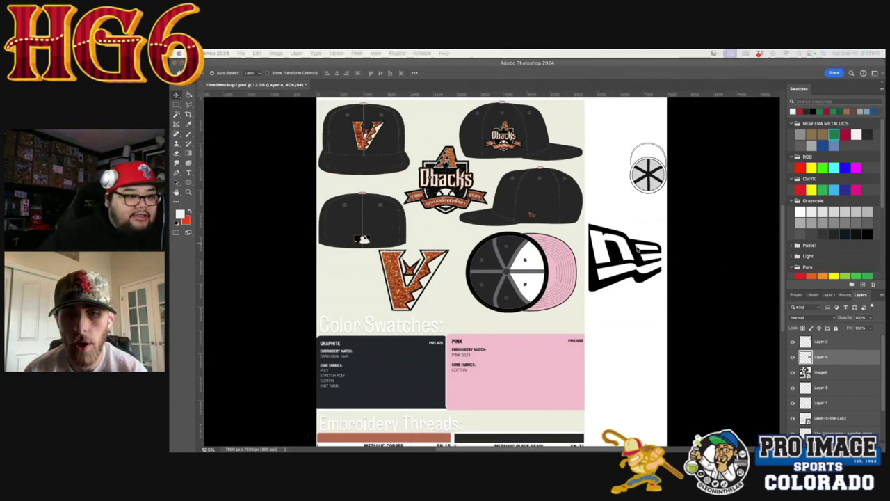
{"action": "left_click", "coordinate": [638, 249]}
{"action": "left_click_drag", "start_coordinate": [638, 250], "coordinate": [649, 295]}
{"action": "key", "text": "Delete"}
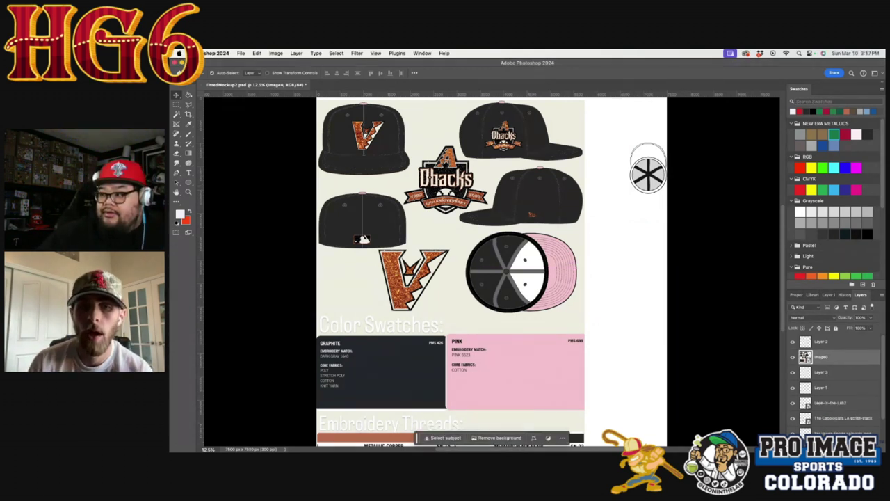
Step: Place another New Era logo image on the blank strip beside the Dbacks sheet, enlarging it moderately next to the pink visor
{"action": "key", "text": "super+Tab"}
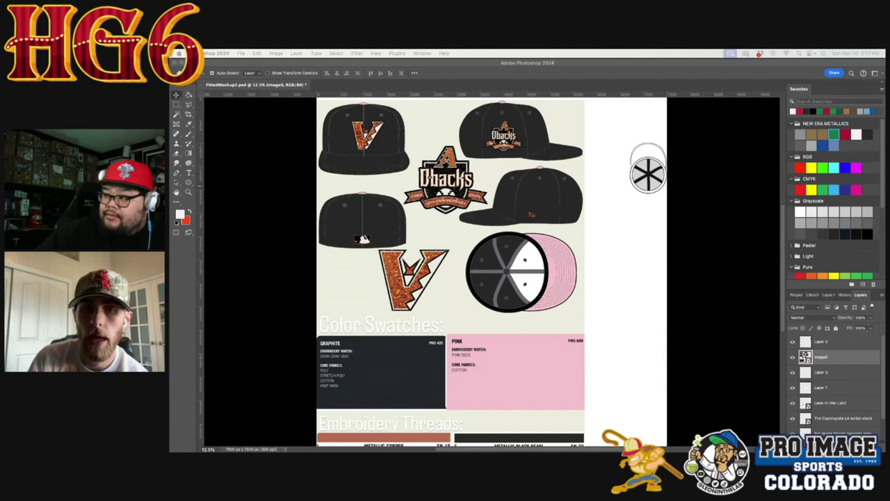
{"action": "left_click_drag", "start_coordinate": [881, 295], "coordinate": [647, 278]}
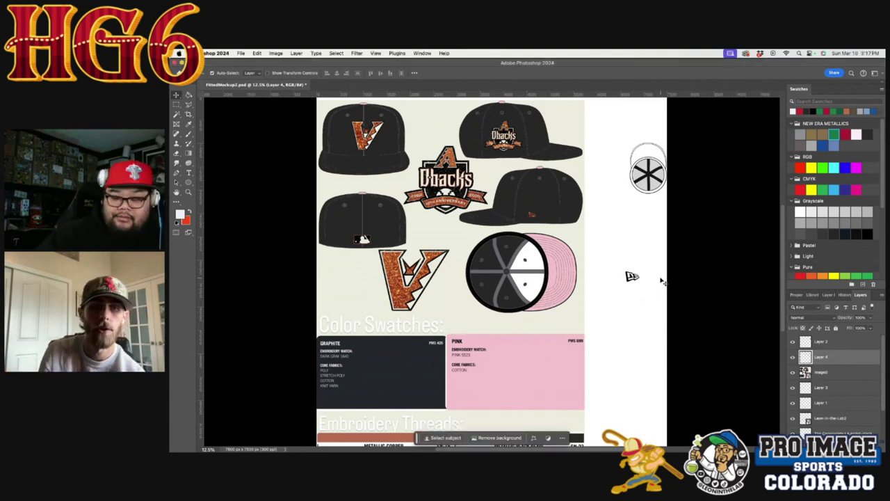
{"action": "left_click_drag", "start_coordinate": [640, 271], "coordinate": [673, 245]}
{"action": "key", "text": "Return"}
{"action": "mouse_move", "coordinate": [631, 264]}
{"action": "left_mouse_down"}
{"action": "mouse_move", "coordinate": [605, 264]}
{"action": "mouse_move", "coordinate": [617, 259]}
{"action": "left_mouse_up"}
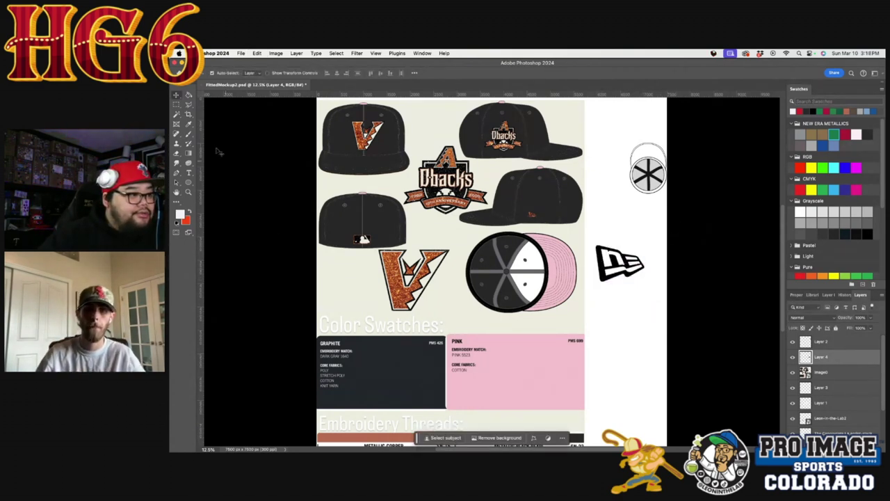
Step: Sample the Metallic Copper thread colour from the sheet and fill the white areas of the New Era logo with it
{"action": "left_click", "coordinate": [188, 126]}
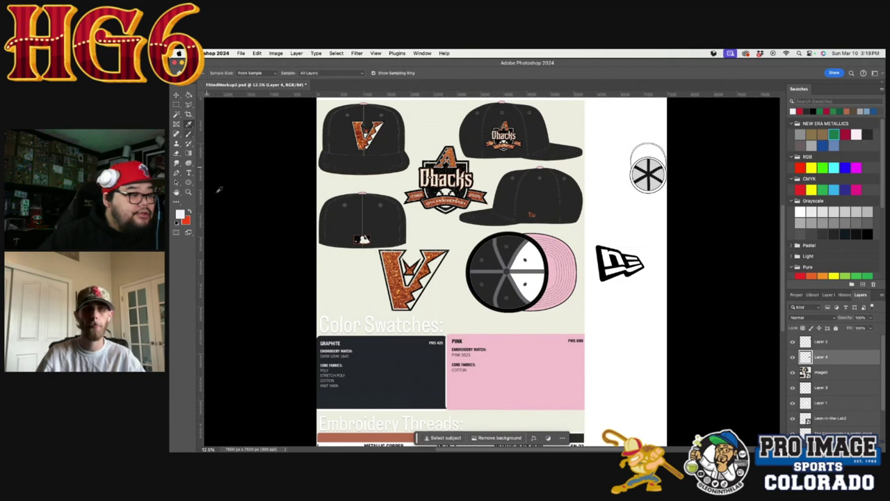
{"action": "left_click", "coordinate": [339, 435]}
{"action": "left_click", "coordinate": [176, 95]}
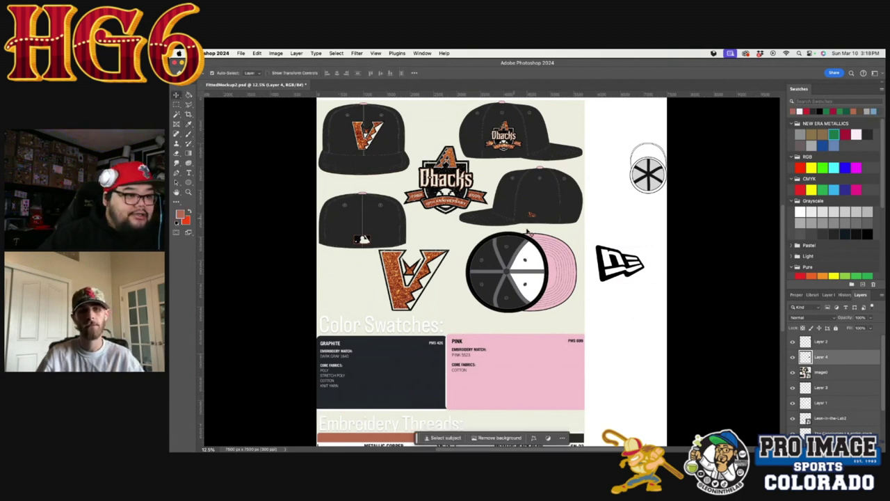
{"action": "left_click", "coordinate": [189, 95]}
{"action": "left_click", "coordinate": [605, 257]}
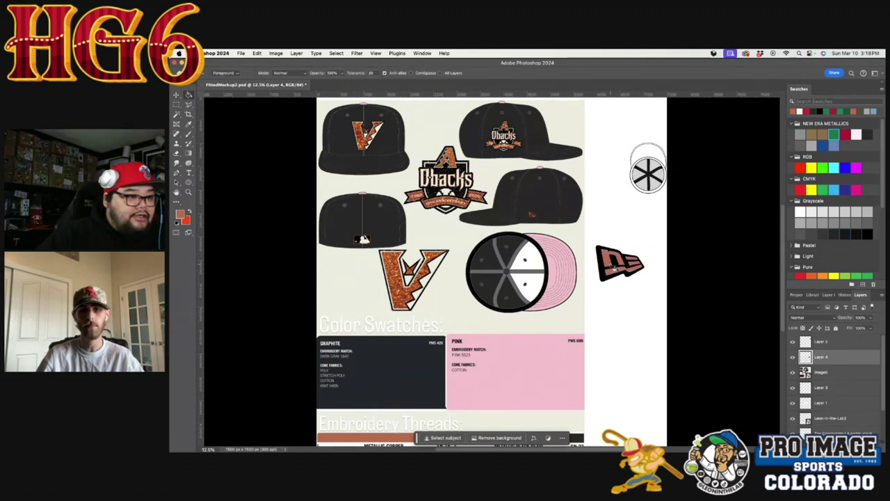
{"action": "left_click", "coordinate": [176, 94]}
Step: Move the Dbacks sheet up to check its embroidery threads, and return it to the canvas's upper-left corner
{"action": "scroll", "coordinate": [402, 248], "scroll_direction": "down", "scroll_amount": 2}
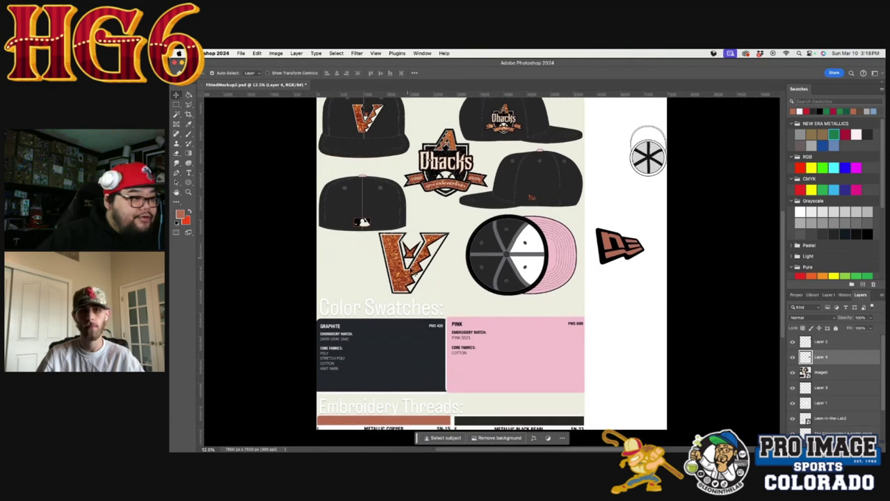
{"action": "left_click_drag", "start_coordinate": [428, 274], "coordinate": [438, 249]}
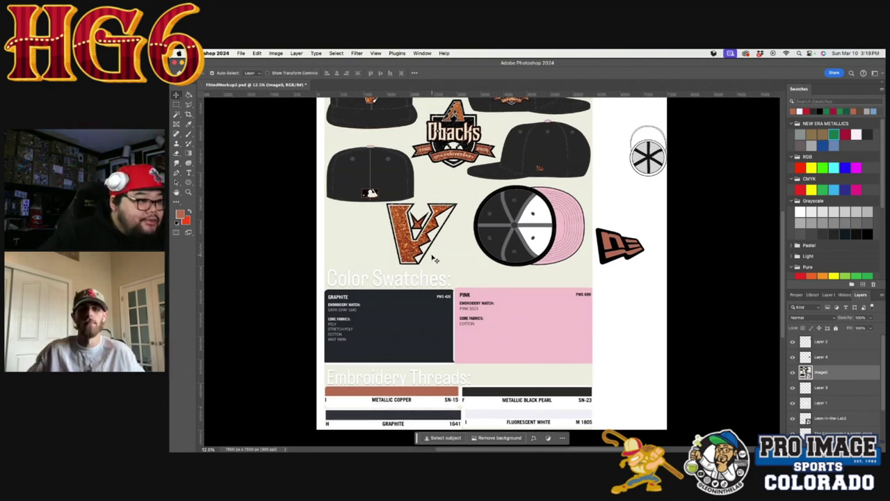
{"action": "scroll", "coordinate": [434, 259], "scroll_direction": "up", "scroll_amount": 2}
{"action": "scroll", "coordinate": [436, 259], "scroll_direction": "up", "scroll_amount": 3}
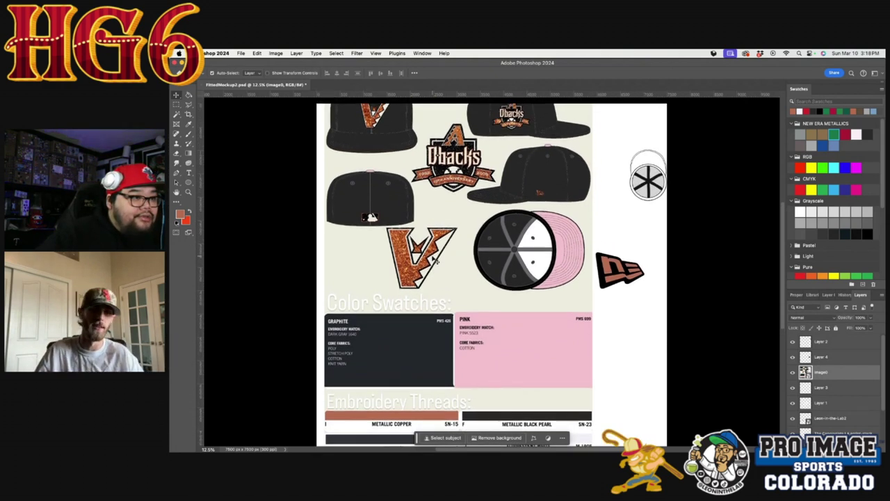
{"action": "scroll", "coordinate": [436, 259], "scroll_direction": "up", "scroll_amount": 3}
{"action": "left_click_drag", "start_coordinate": [504, 213], "coordinate": [500, 236]}
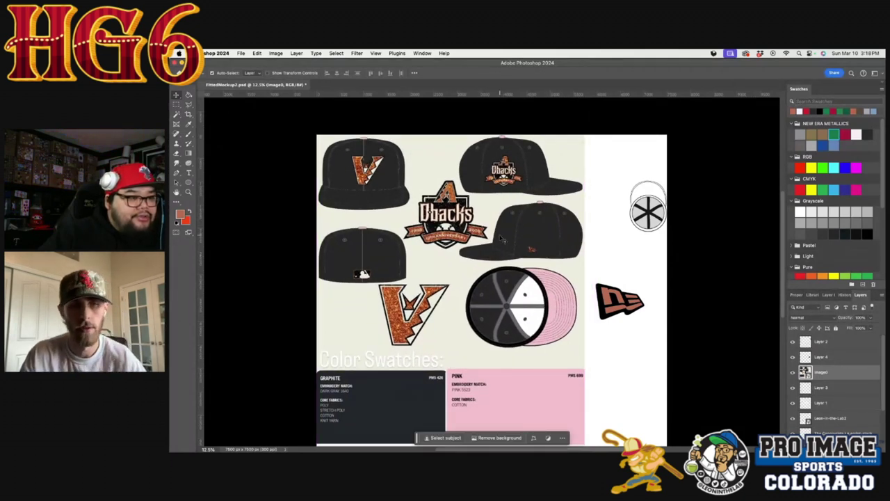
Step: Delete the small blank underside cap view on Layer 2 beside the Dbacks sheet
{"action": "left_click", "coordinate": [654, 197]}
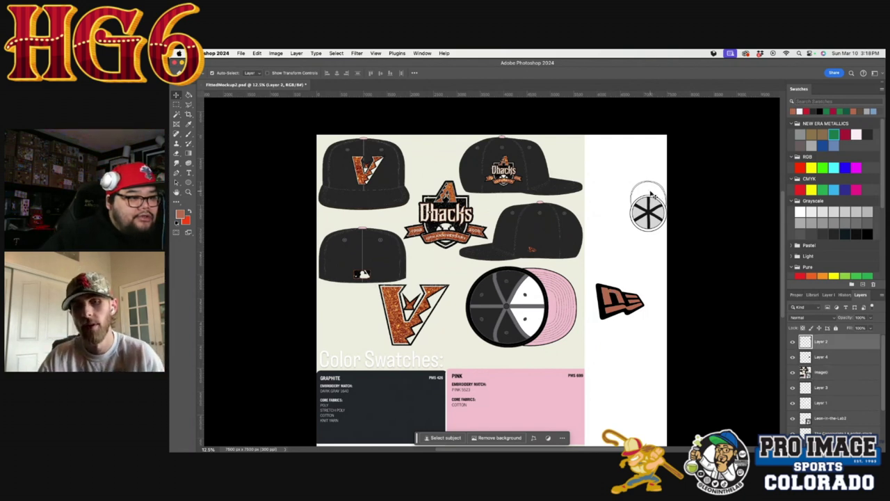
{"action": "key", "text": "Delete"}
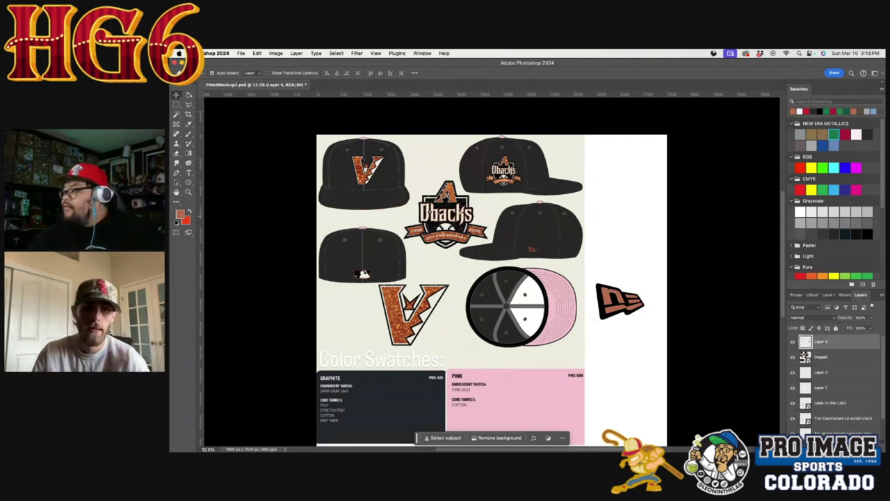
Step: Switch to the MLB Anniversary tape guide in Acrobat and capture the Arizona Diamondbacks 2008 side tape with its number
{"action": "key", "text": "super+Tab"}
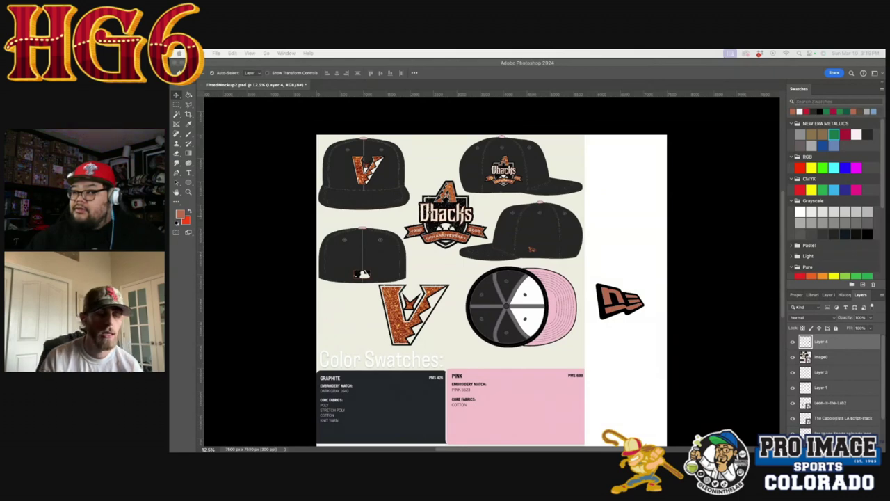
{"action": "key", "text": "super+Tab"}
{"action": "left_click", "coordinate": [761, 83]}
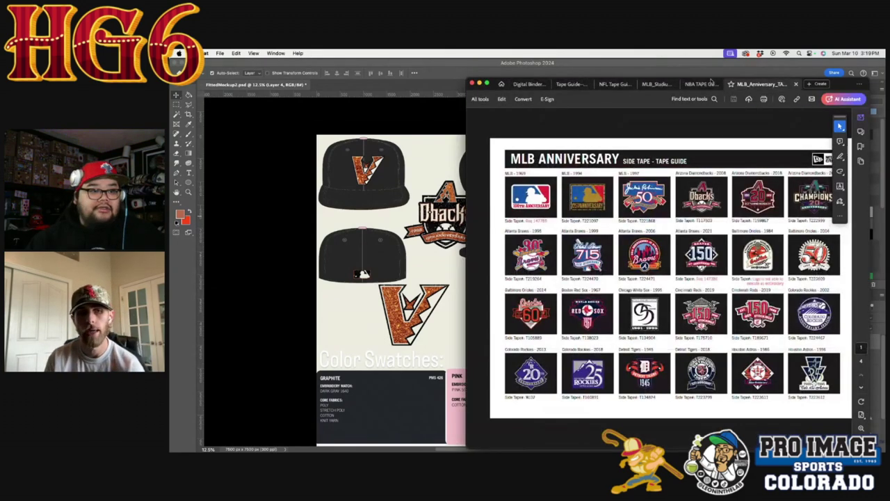
{"action": "left_click_drag", "start_coordinate": [837, 87], "coordinate": [889, 86]}
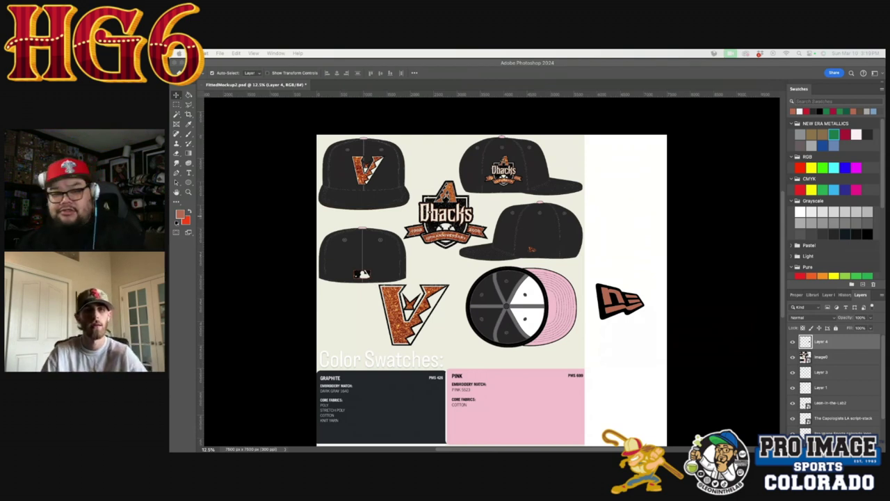
Step: Place the captured Diamondbacks side tape image, T117503, on the blank strip above the New Era logo, enlarged to fill its width
{"action": "left_click_drag", "start_coordinate": [626, 274], "coordinate": [572, 236]}
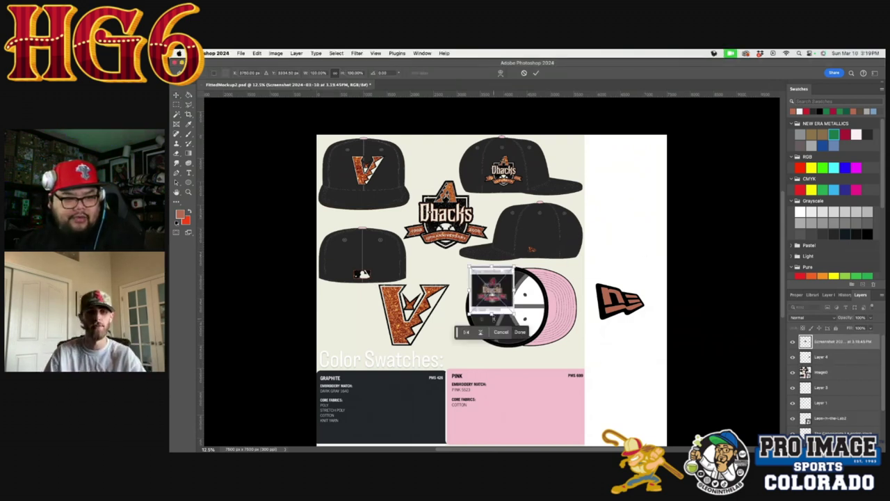
{"action": "left_click_drag", "start_coordinate": [514, 313], "coordinate": [639, 192]}
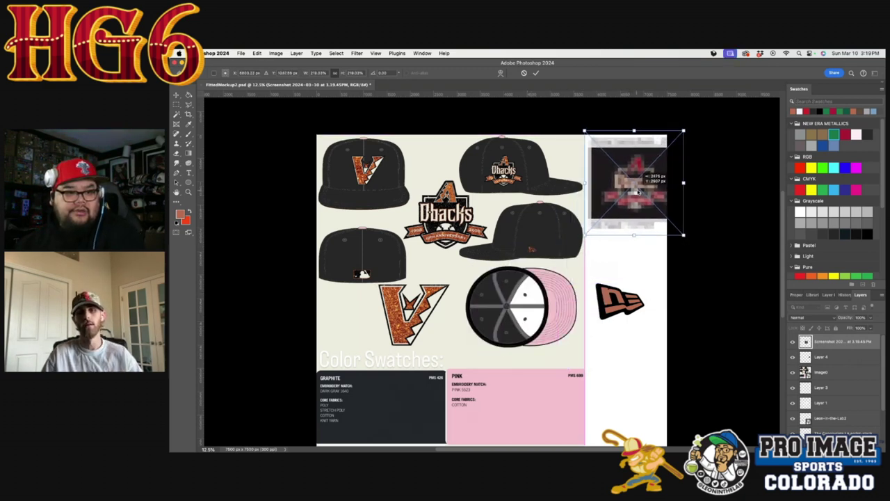
{"action": "key", "text": "Return"}
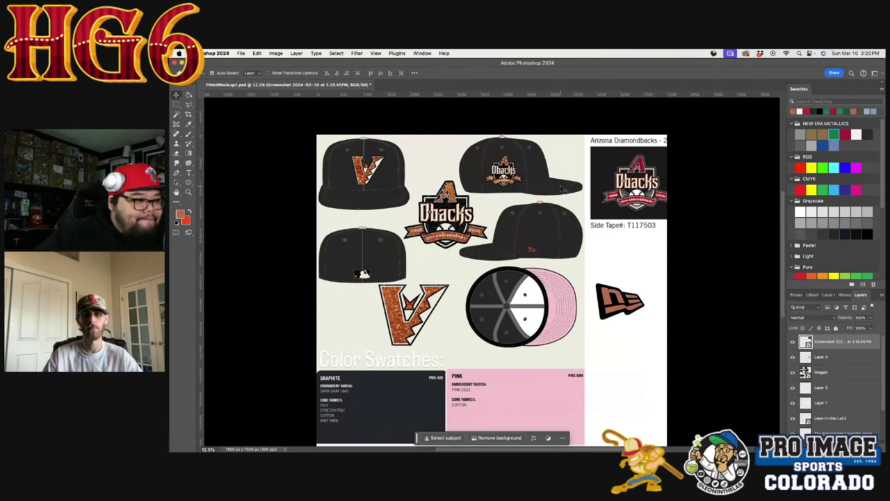
Step: Move the Dbacks sheet down the canvas and paste the MLB logo just above the cap's underside view
{"action": "left_click_drag", "start_coordinate": [562, 189], "coordinate": [565, 207]}
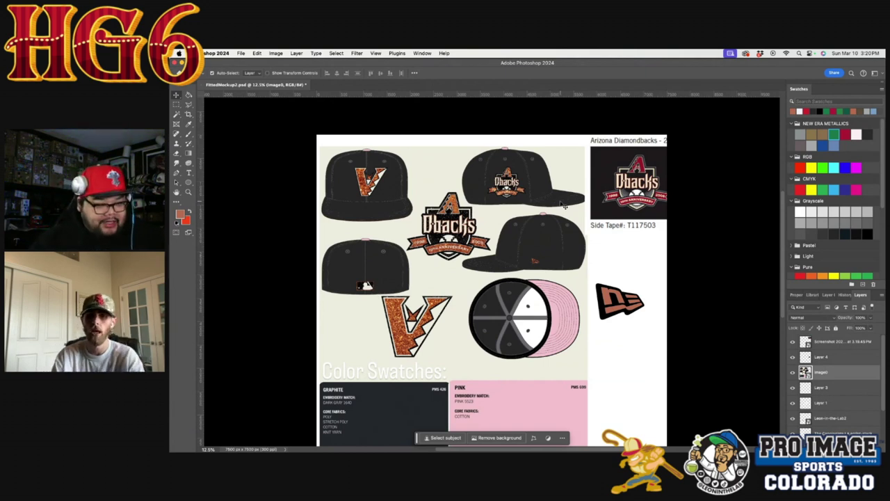
{"action": "left_click_drag", "start_coordinate": [551, 201], "coordinate": [548, 221]}
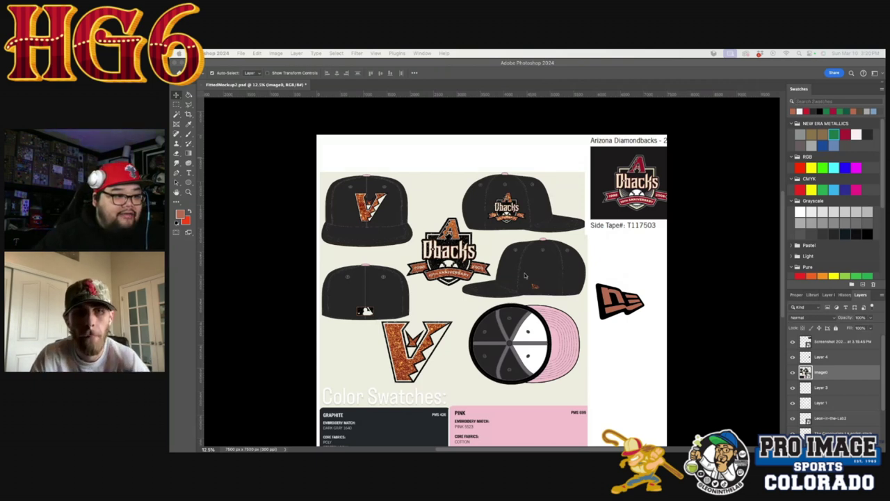
{"action": "key", "text": "super+v"}
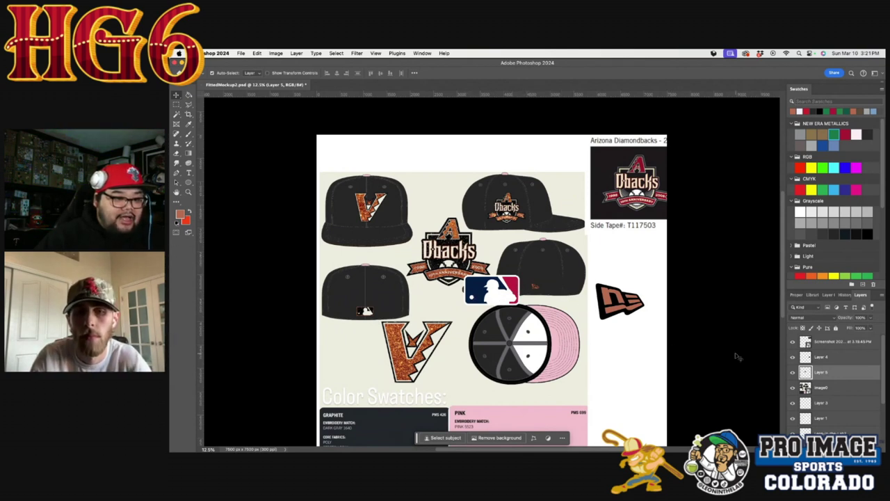
{"action": "right_click", "coordinate": [855, 376]}
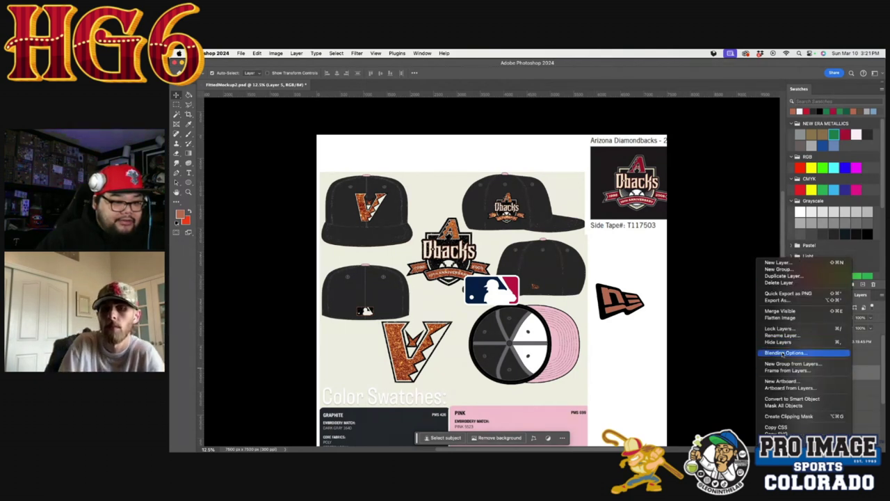
{"action": "left_click", "coordinate": [780, 388]}
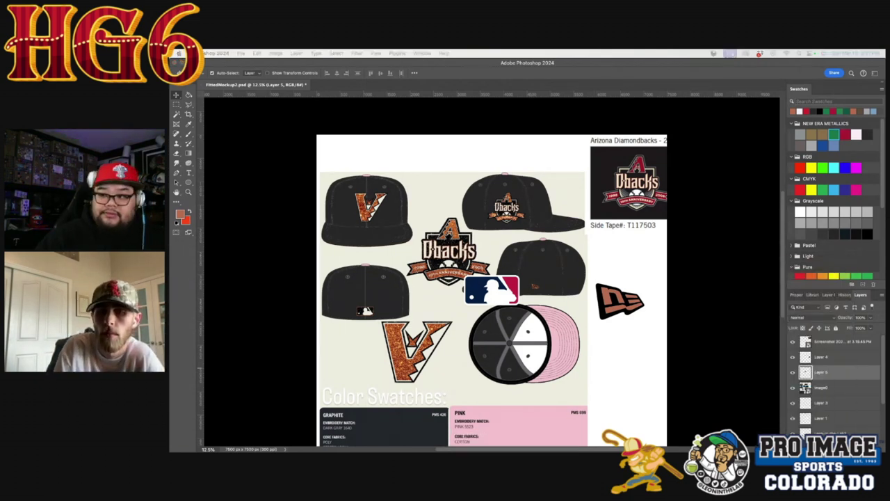
{"action": "key", "text": "Escape"}
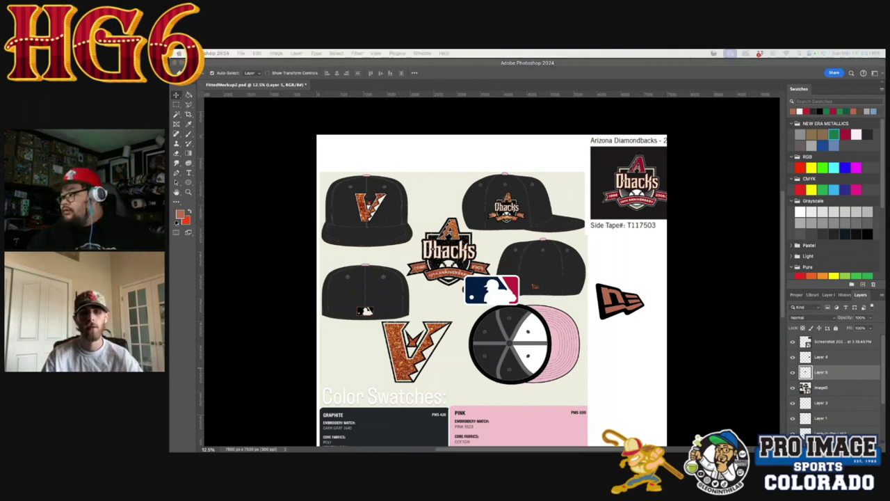
{"action": "key", "text": "super+Tab"}
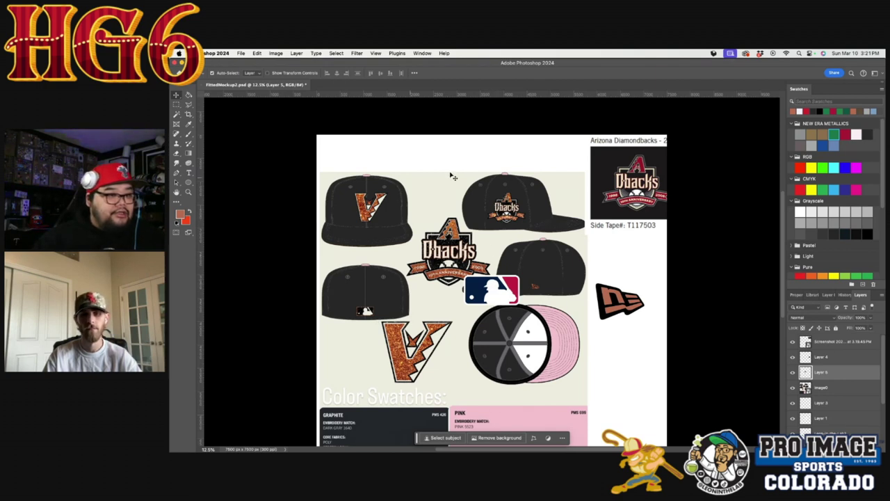
{"action": "right_click", "coordinate": [814, 376]}
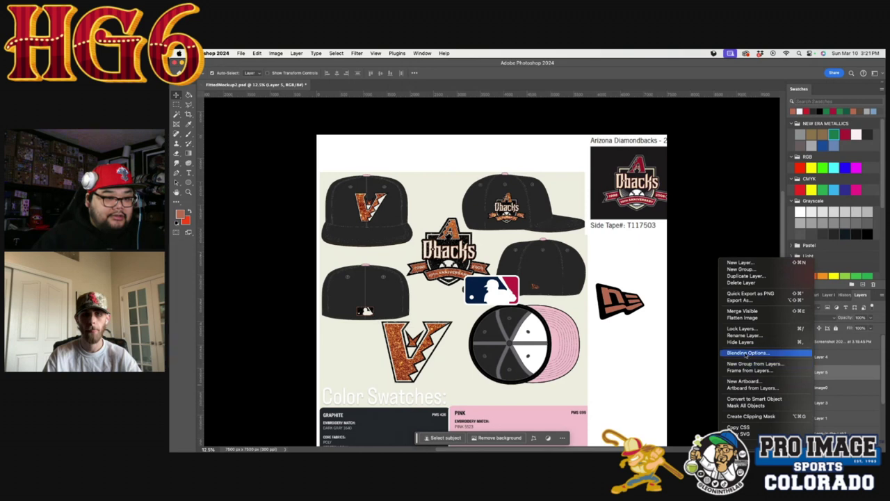
{"action": "left_click", "coordinate": [696, 323]}
Step: Add a thin copper stroke around the MLB logo through its layer's Blending Options
{"action": "right_click", "coordinate": [831, 375]}
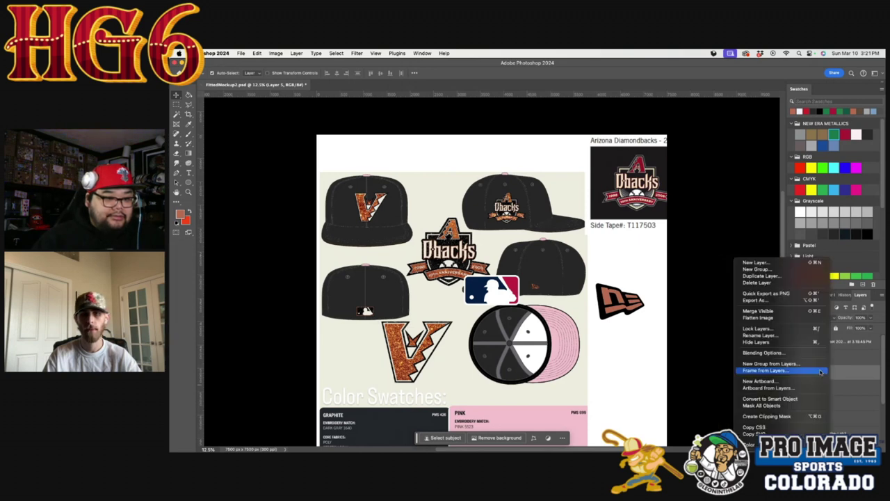
{"action": "left_click", "coordinate": [776, 354]}
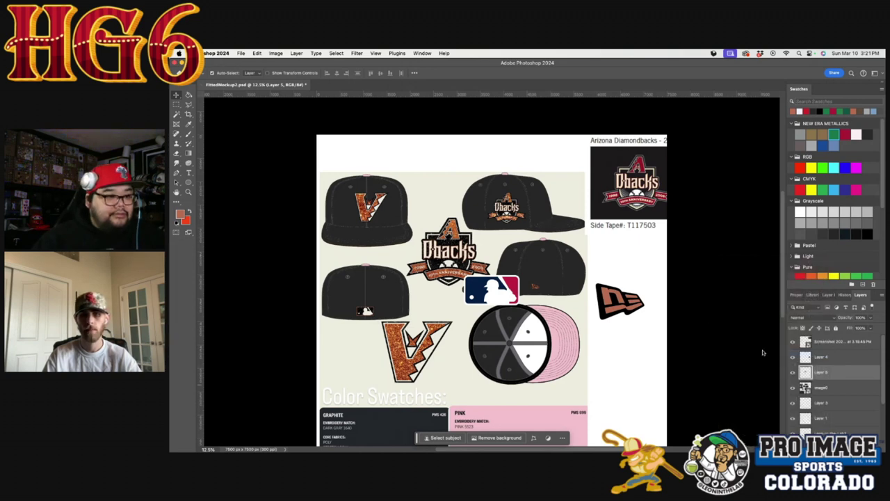
{"action": "key", "text": "space"}
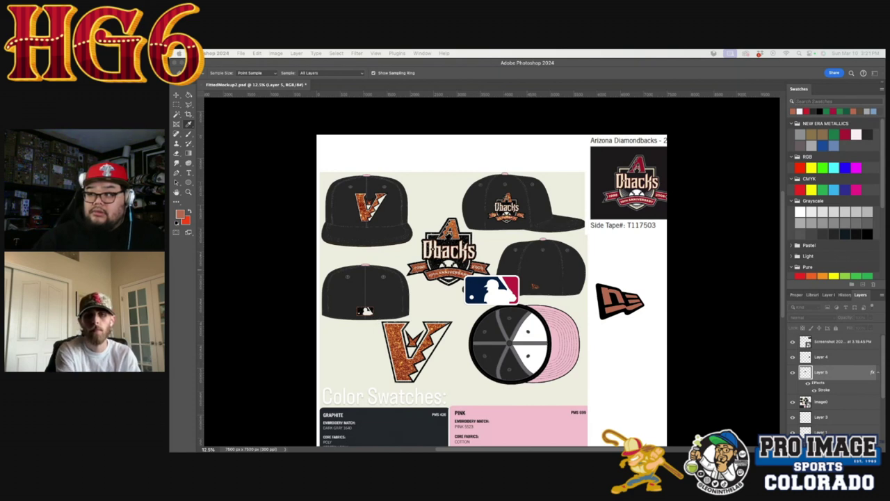
{"action": "key", "text": "h"}
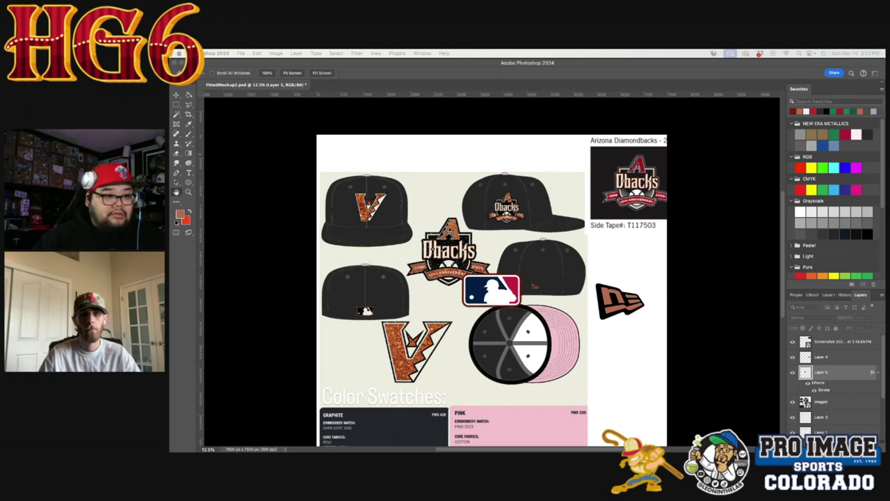
{"action": "key", "text": "i"}
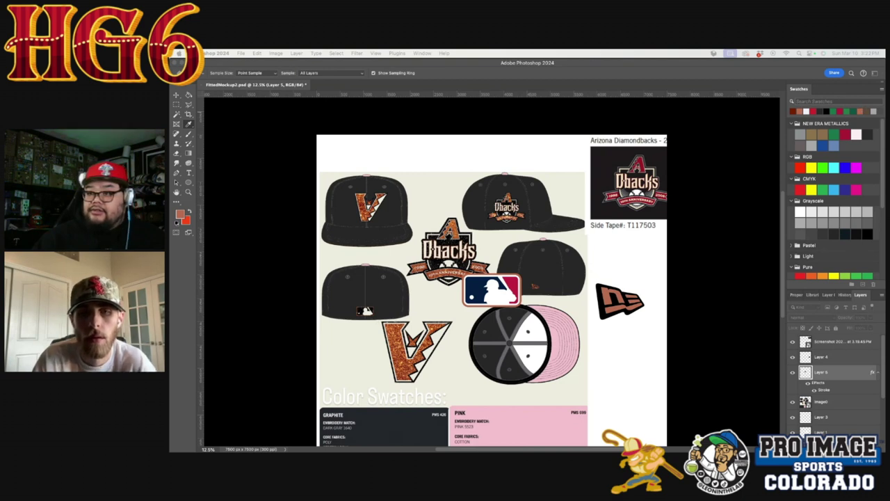
{"action": "key", "text": "h"}
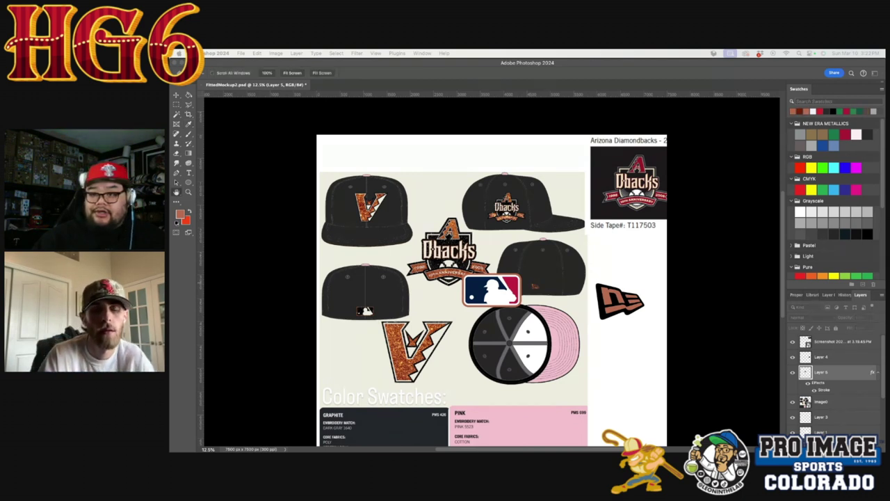
{"action": "key", "text": "v"}
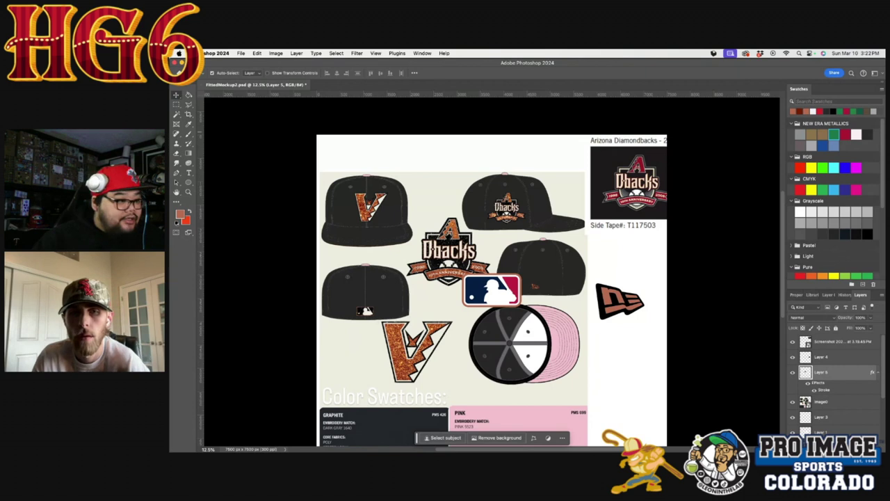
Step: Fill the MLB logo's blue and red panels with the dark graphite colour and hide the logo's copper stroke
{"action": "left_click", "coordinate": [827, 111]}
{"action": "left_click", "coordinate": [188, 94]}
{"action": "left_click", "coordinate": [472, 284]}
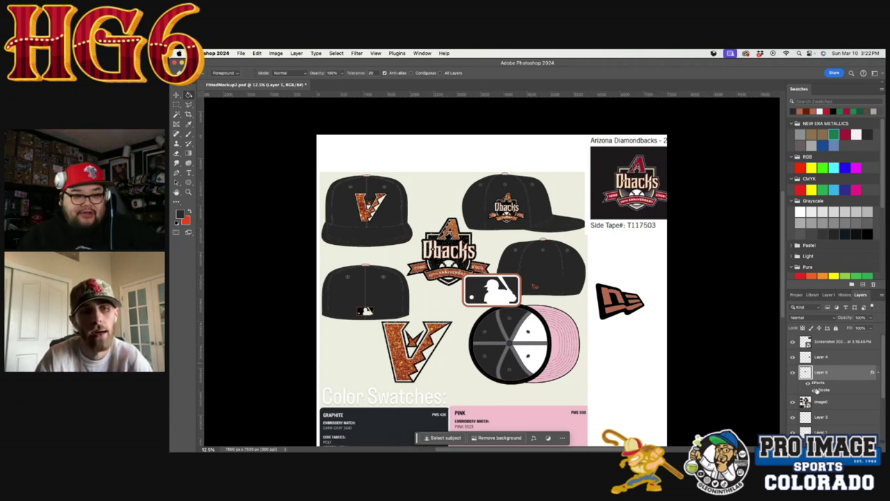
{"action": "key", "text": "space"}
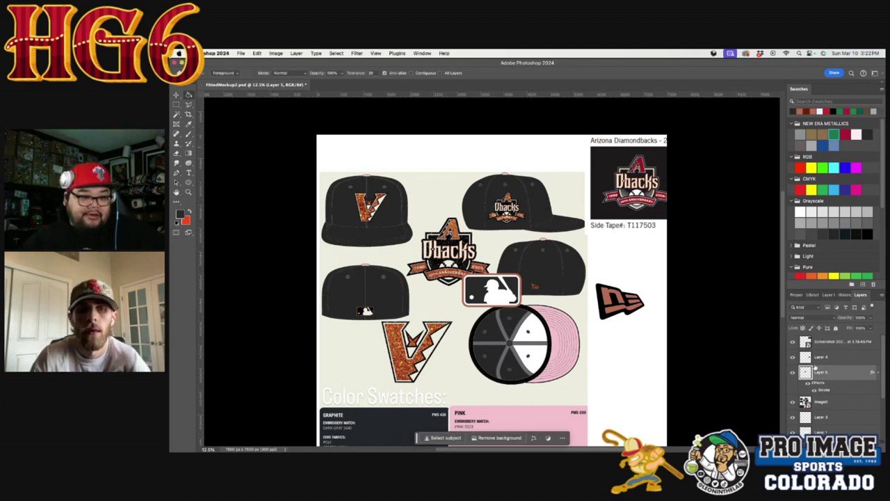
{"action": "left_click", "coordinate": [816, 390]}
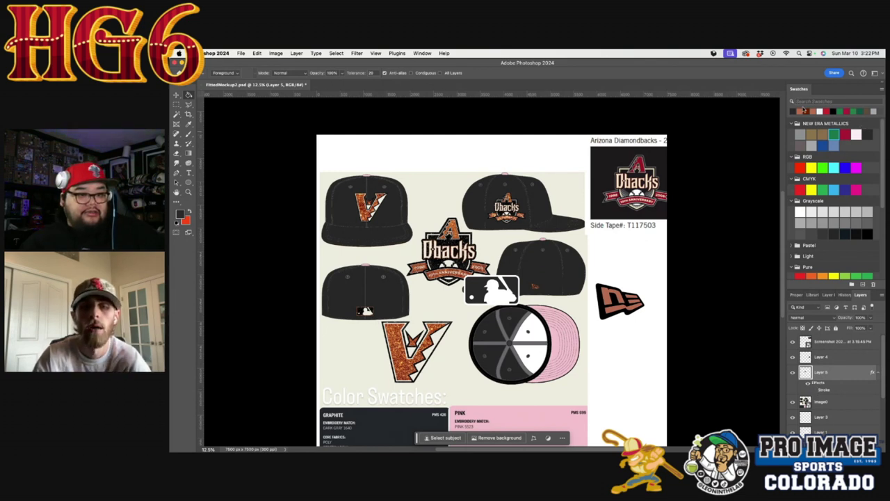
Step: Try filling the MLB logo's dark panels with copper, and restore their graphite fill
{"action": "left_click", "coordinate": [803, 111]}
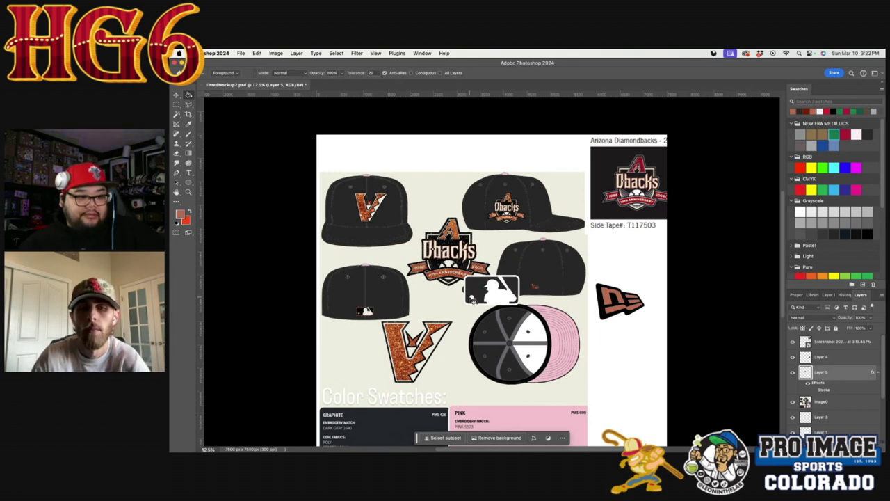
{"action": "left_click", "coordinate": [485, 297]}
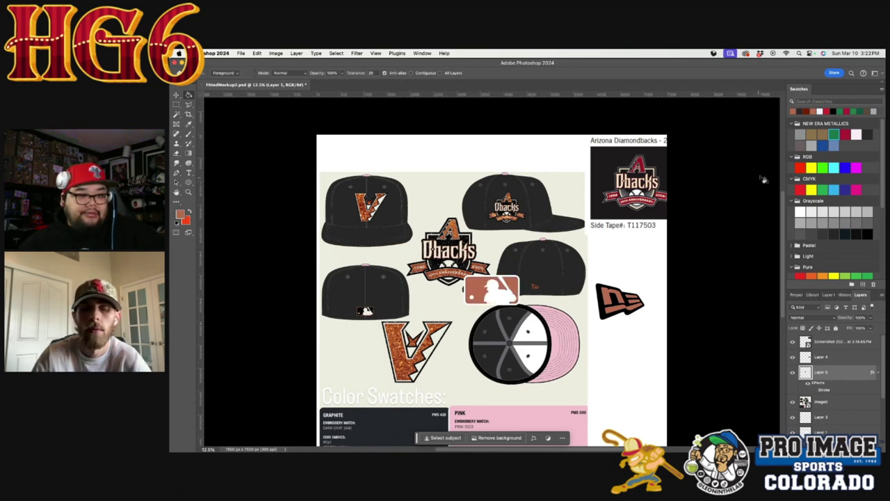
{"action": "left_click", "coordinate": [800, 111]}
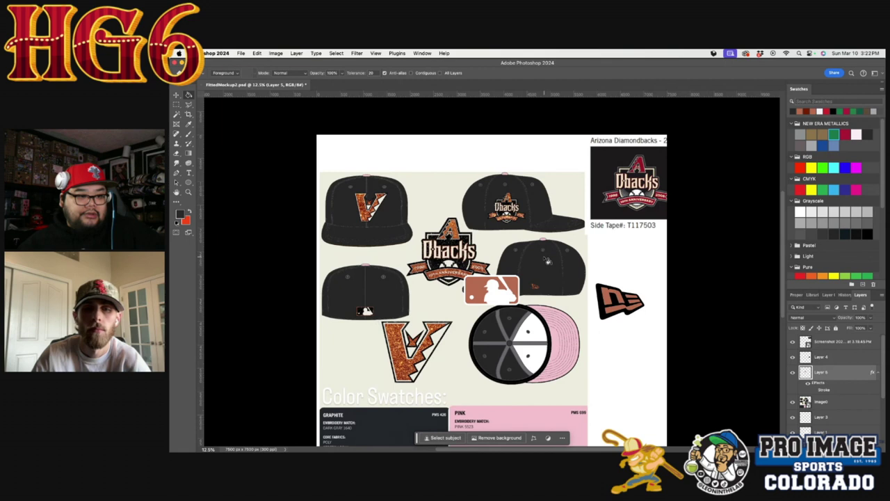
{"action": "left_click", "coordinate": [499, 306]}
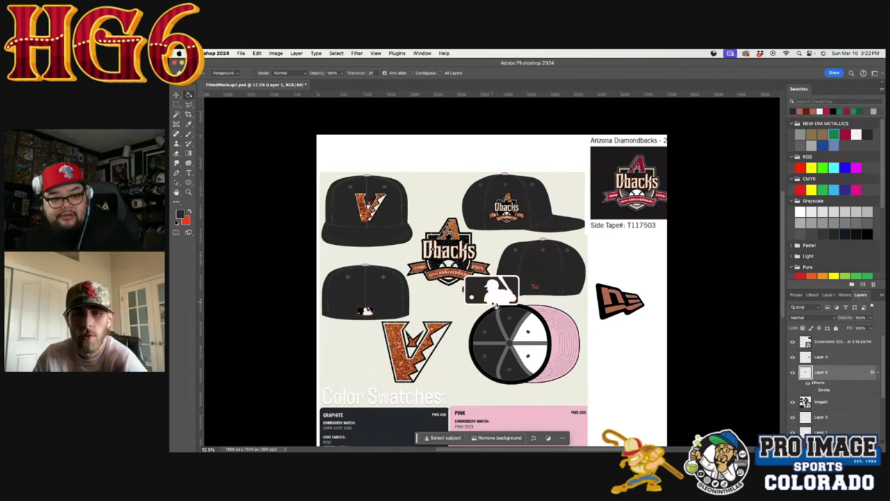
{"action": "left_click", "coordinate": [470, 302]}
{"action": "key", "text": "super+z"}
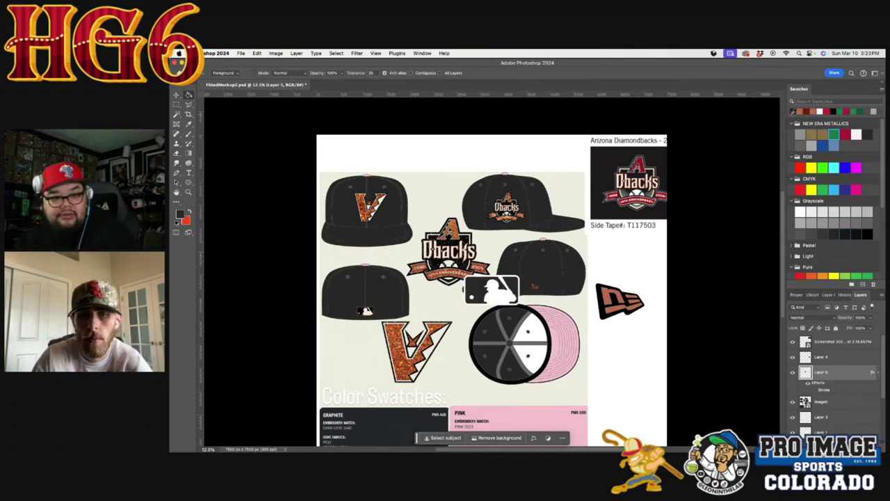
Step: Fill the MLB logo's white batter silhouette and border with copper
{"action": "left_click", "coordinate": [798, 111]}
{"action": "left_click", "coordinate": [508, 298]}
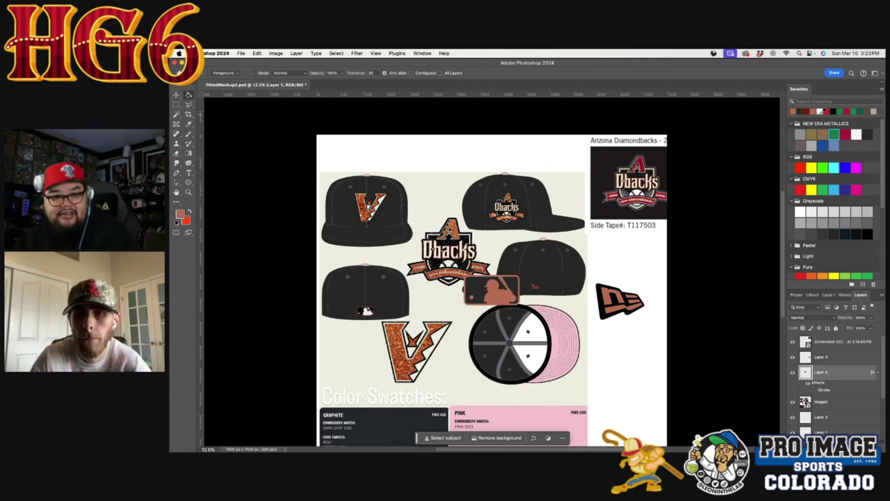
Step: Try a white fill on each of the MLB logo's two dark panels, undoing each attempt
{"action": "left_click", "coordinate": [821, 111]}
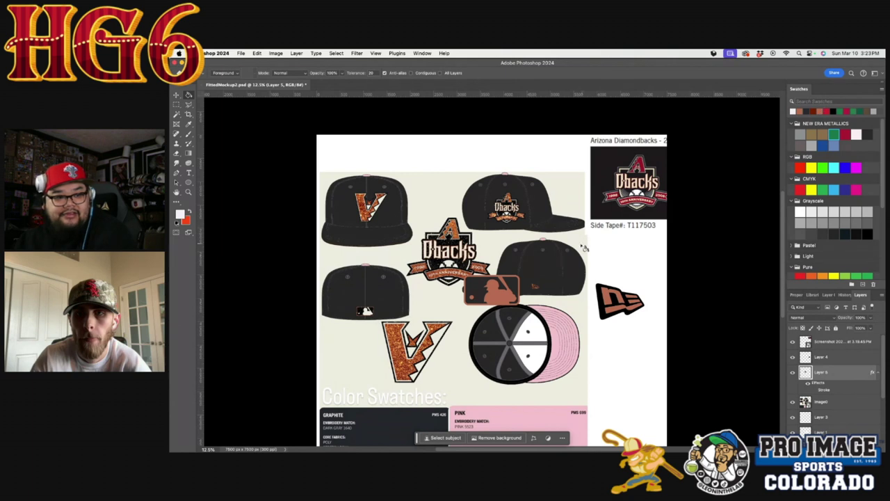
{"action": "left_click", "coordinate": [515, 285]}
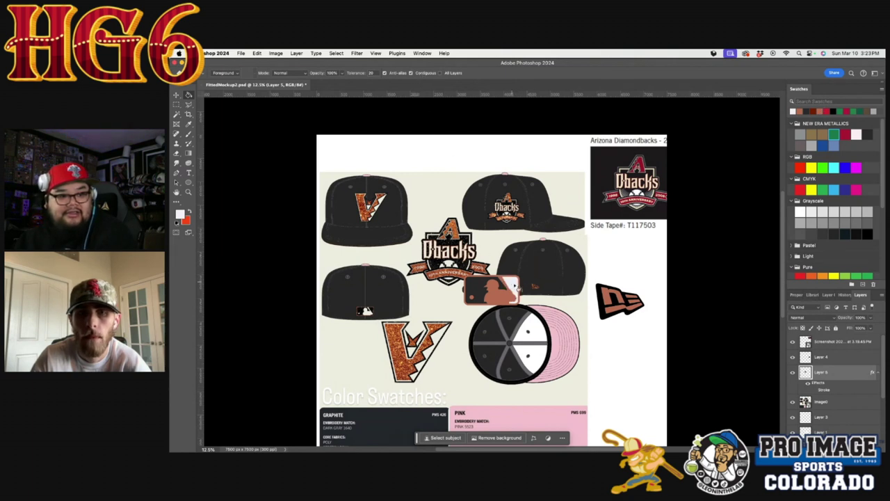
{"action": "key", "text": "super+z"}
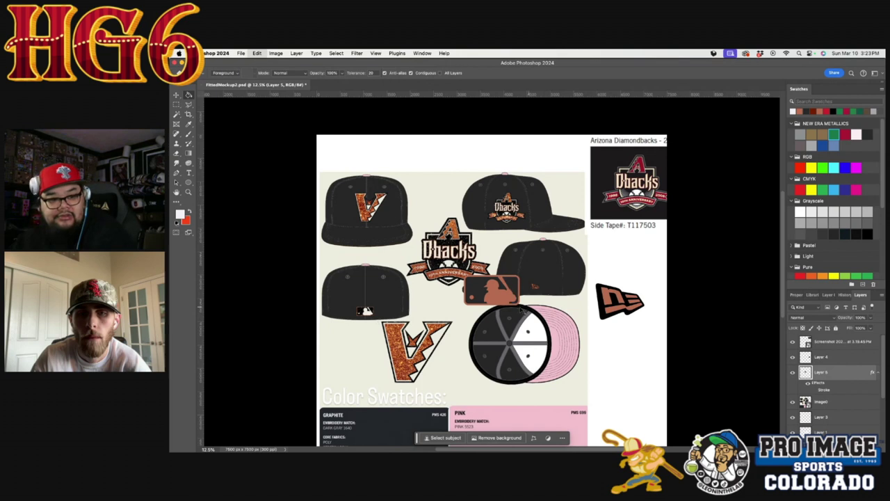
{"action": "left_click", "coordinate": [478, 298]}
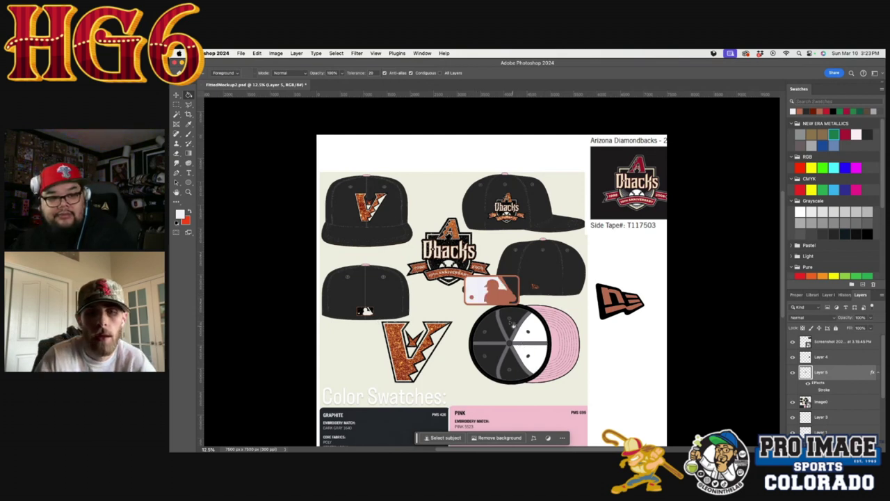
{"action": "key", "text": "super+z"}
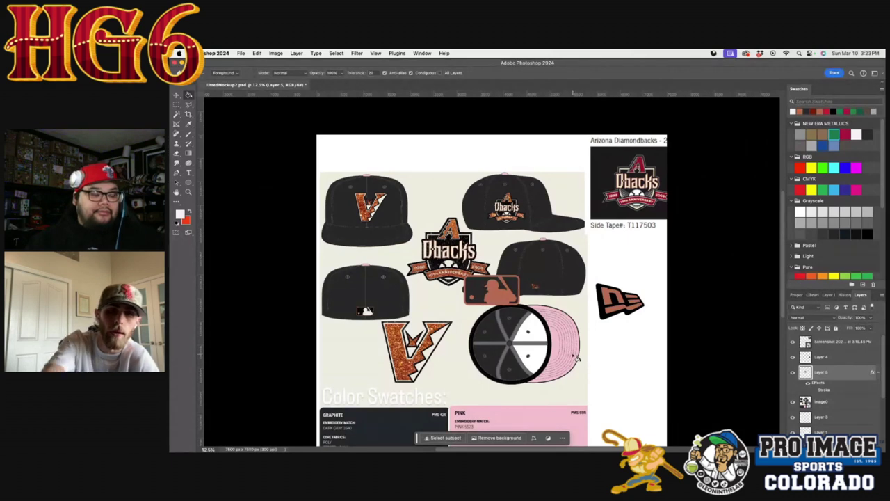
Step: Fill the MLB logo's right-hand panel with white and scale the logo down to fit the back-view cap
{"action": "left_click", "coordinate": [515, 285]}
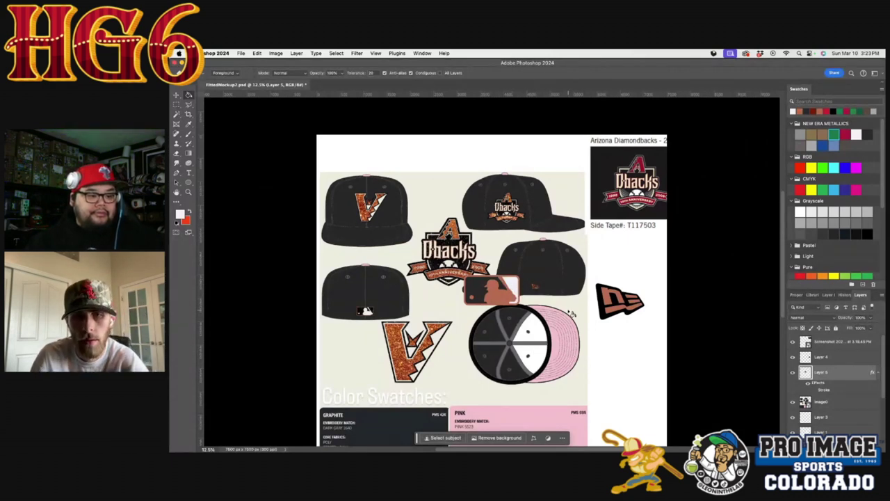
{"action": "left_click", "coordinate": [176, 94]}
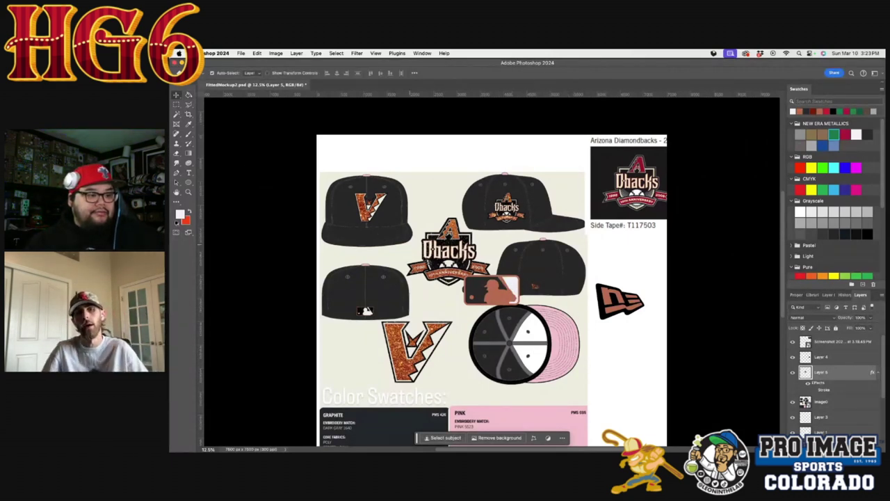
{"action": "left_click_drag", "start_coordinate": [491, 290], "coordinate": [368, 301]}
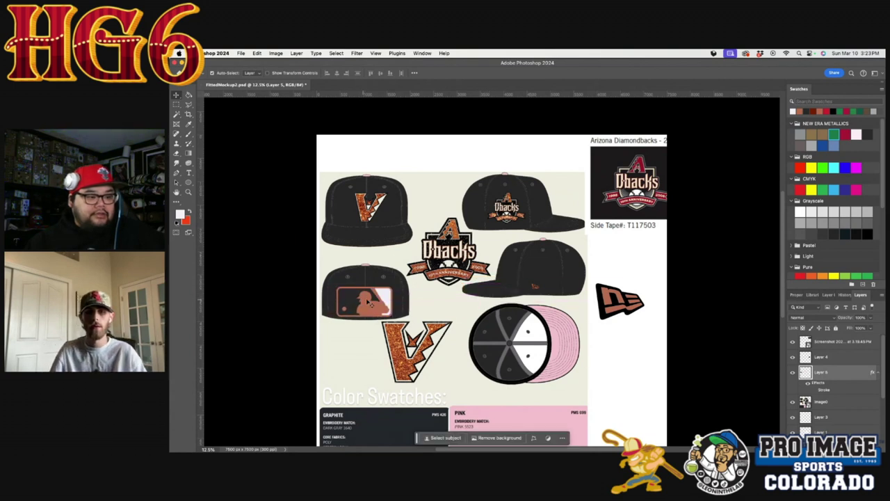
{"action": "key", "text": "super+t"}
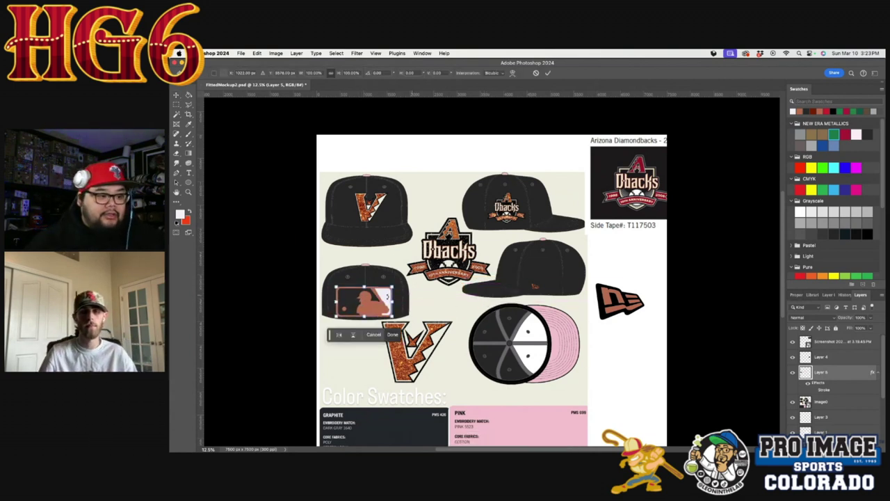
{"action": "left_click_drag", "start_coordinate": [337, 286], "coordinate": [373, 306]}
{"action": "key", "text": "Return"}
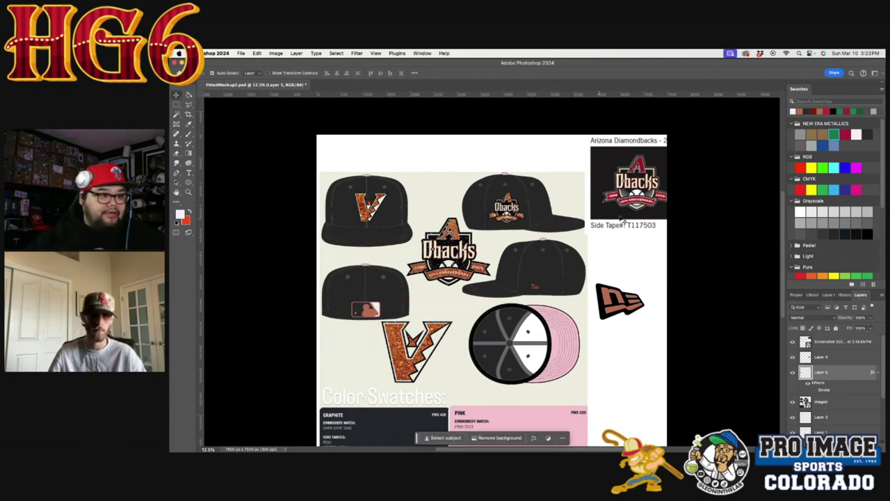
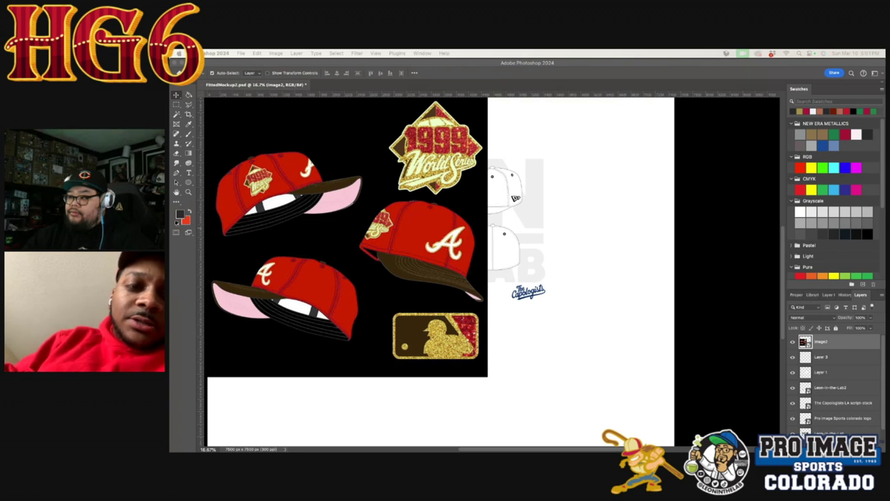
Step: Place the Scarlet and Burnt Wood fabric swatch screenshots, enlarged and stacked on the white area beside the red Braves cap artwork
{"action": "left_click_drag", "start_coordinate": [630, 180], "coordinate": [567, 165]}
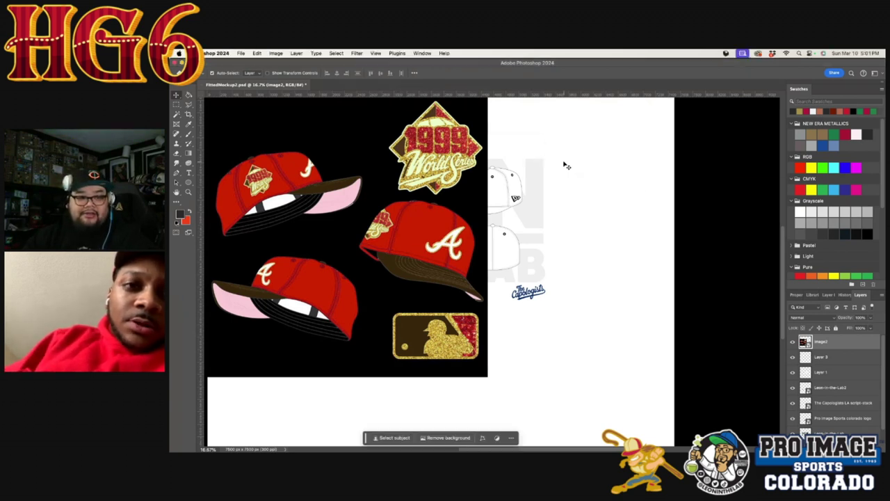
{"action": "left_click_drag", "start_coordinate": [484, 261], "coordinate": [540, 247]}
{"action": "left_click_drag", "start_coordinate": [516, 258], "coordinate": [603, 138]}
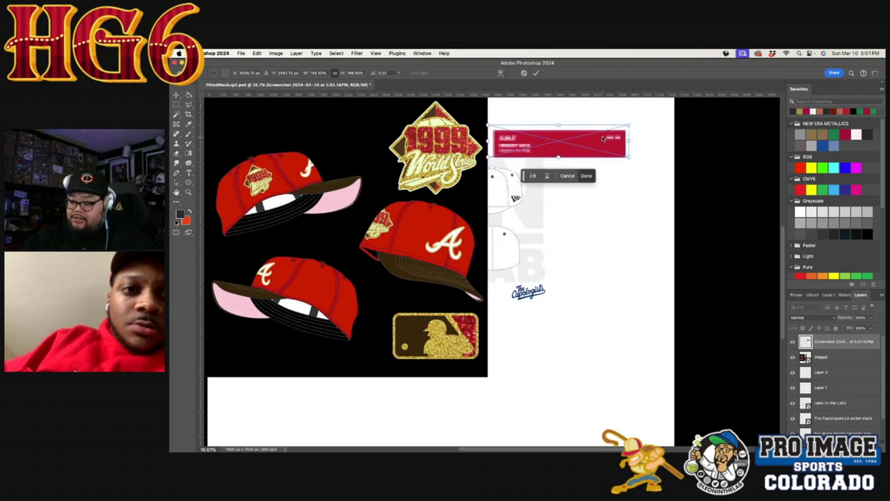
{"action": "key", "text": "Return"}
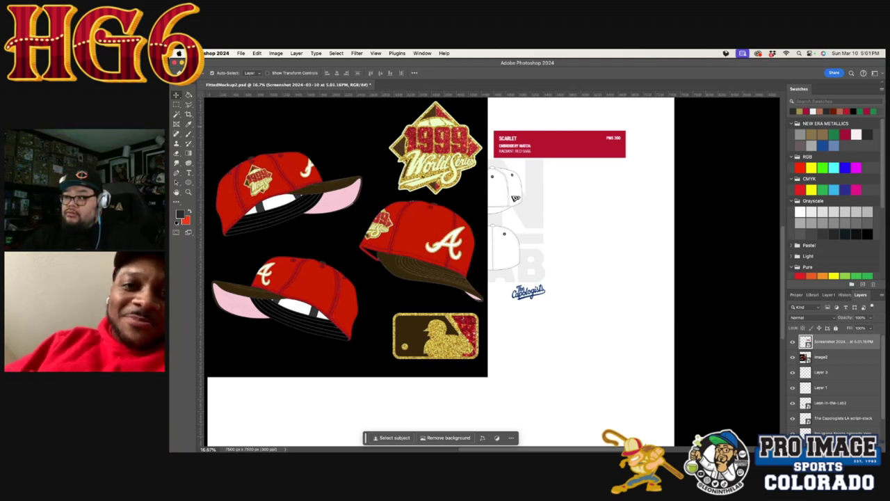
{"action": "left_click_drag", "start_coordinate": [889, 154], "coordinate": [560, 163]}
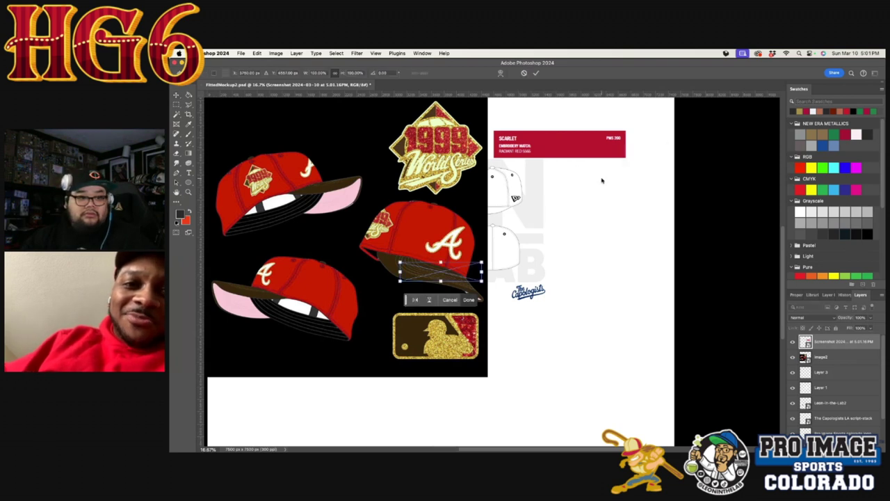
{"action": "left_click_drag", "start_coordinate": [480, 285], "coordinate": [625, 185]}
{"action": "key", "text": "Return"}
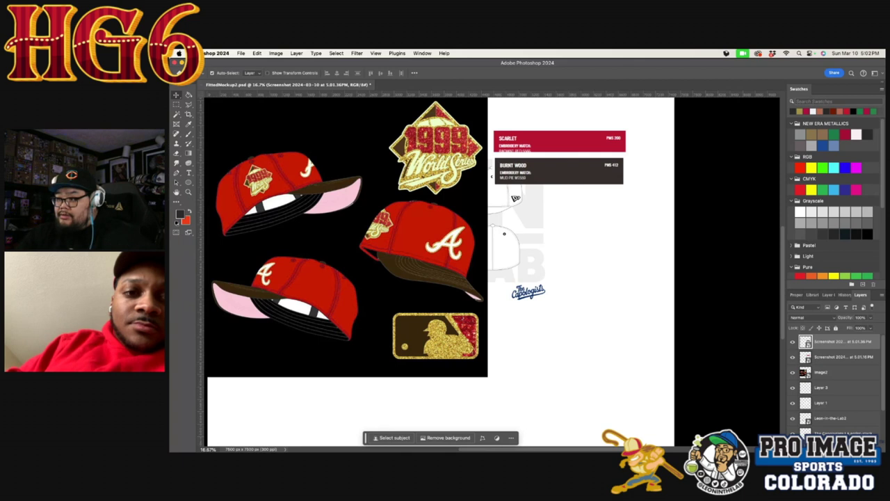
Step: Place the Pink fabric swatch screenshot, enlarge it below Burnt Wood and align it with the swatches above
{"action": "left_click_drag", "start_coordinate": [885, 278], "coordinate": [489, 236]}
{"action": "left_click_drag", "start_coordinate": [484, 281], "coordinate": [538, 292]}
{"action": "left_click_drag", "start_coordinate": [518, 283], "coordinate": [611, 209]}
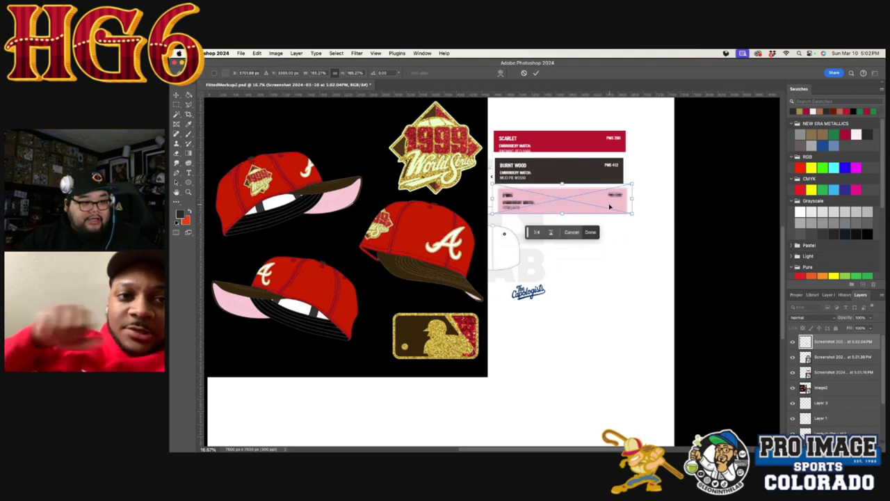
{"action": "key", "text": "Return"}
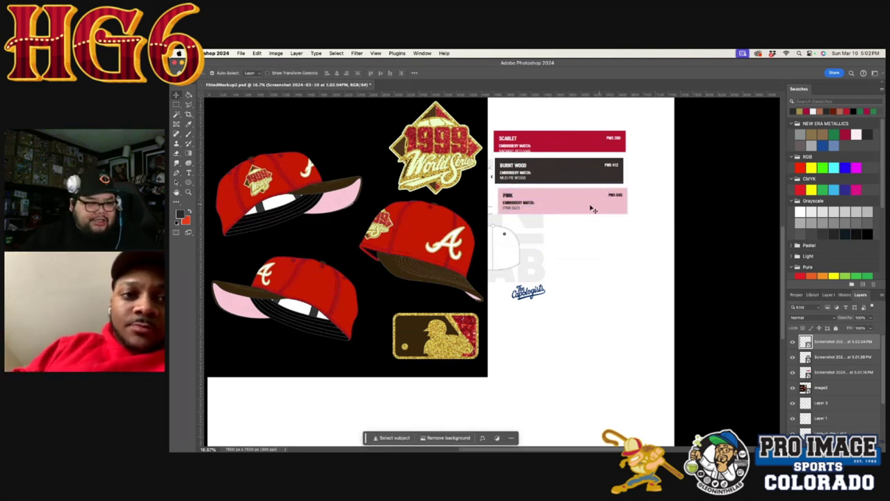
{"action": "left_click_drag", "start_coordinate": [522, 213], "coordinate": [517, 213]}
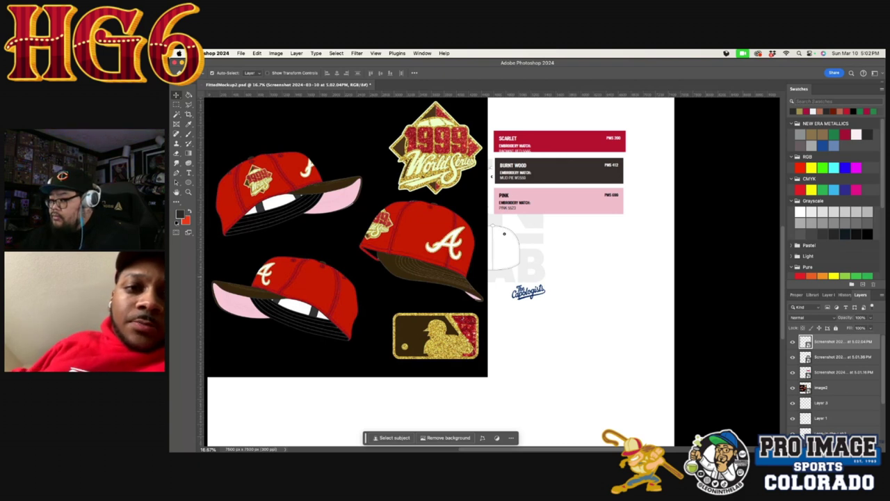
Step: Place the Metallic Gold Rush and Metallic Red thread swatch screenshots, enlarged and stacked below the Pink fabric swatch
{"action": "left_click_drag", "start_coordinate": [267, 233], "coordinate": [563, 277]}
{"action": "left_click_drag", "start_coordinate": [482, 277], "coordinate": [593, 225]}
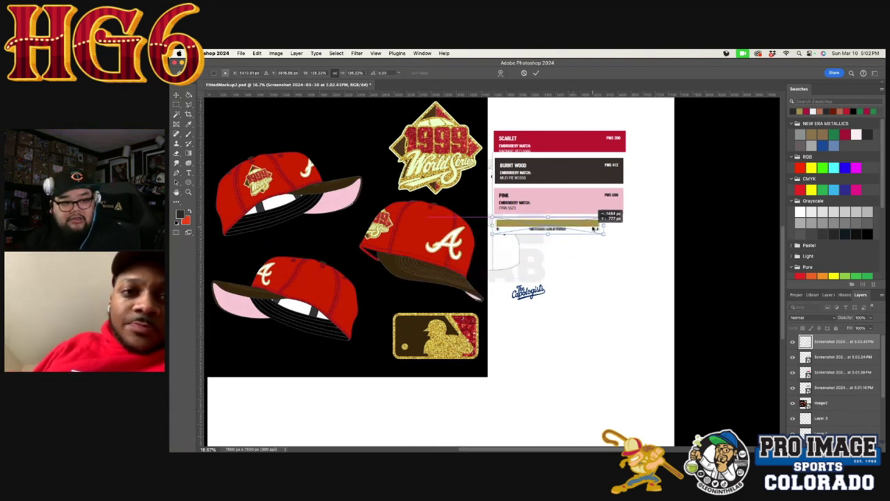
{"action": "key", "text": "Return"}
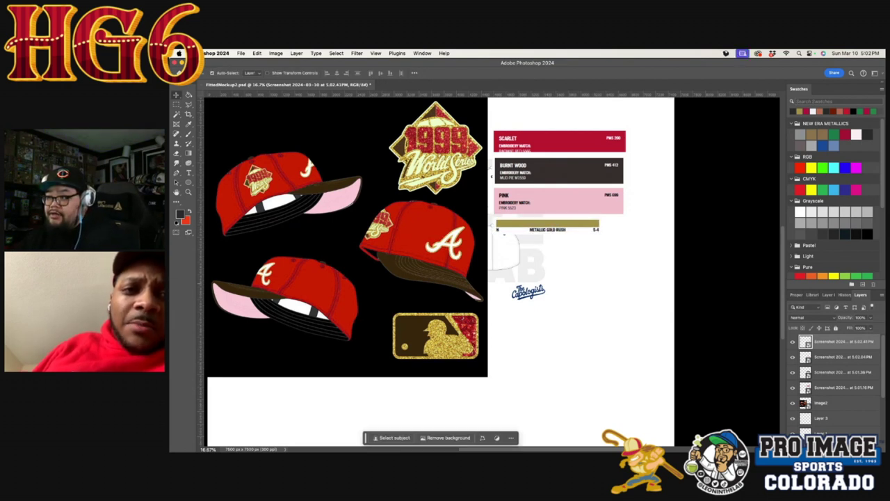
{"action": "left_click_drag", "start_coordinate": [757, 270], "coordinate": [597, 281]}
{"action": "left_click_drag", "start_coordinate": [480, 271], "coordinate": [587, 248]}
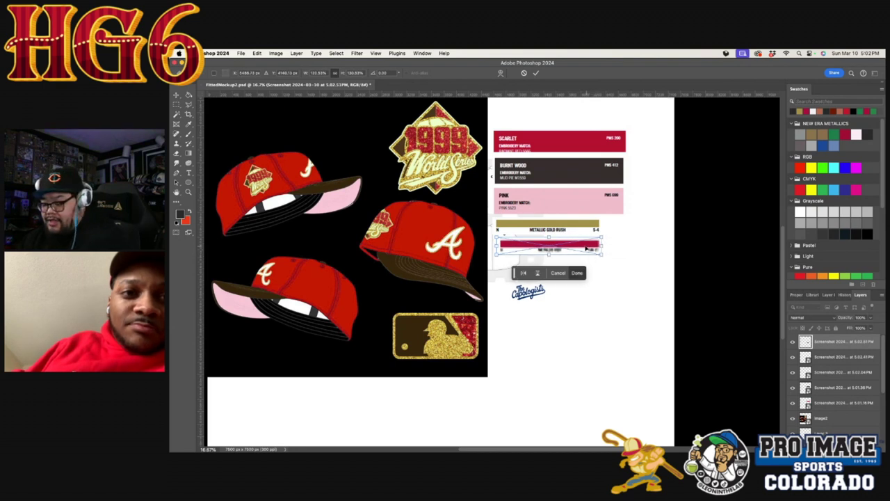
{"action": "key", "text": "Return"}
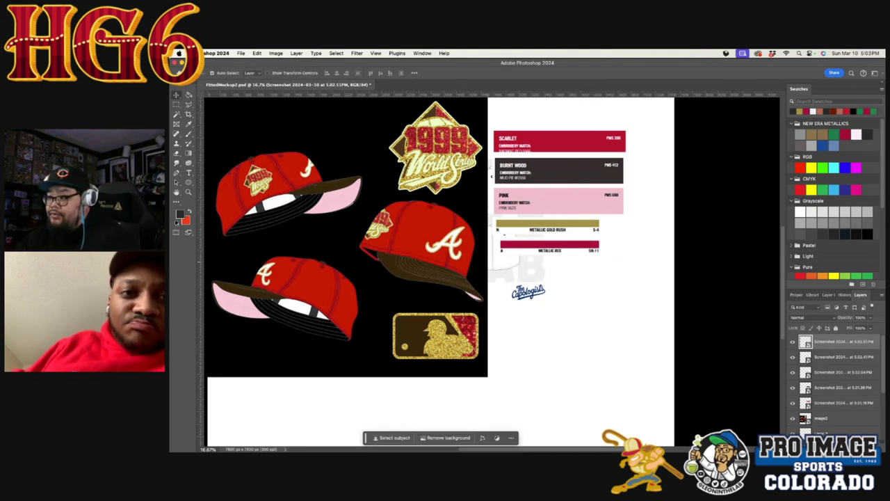
Step: Place the Chrome and Mud Pie thread swatch screenshots, enlarged and stacked below Metallic Red
{"action": "left_click_drag", "start_coordinate": [881, 219], "coordinate": [598, 267]}
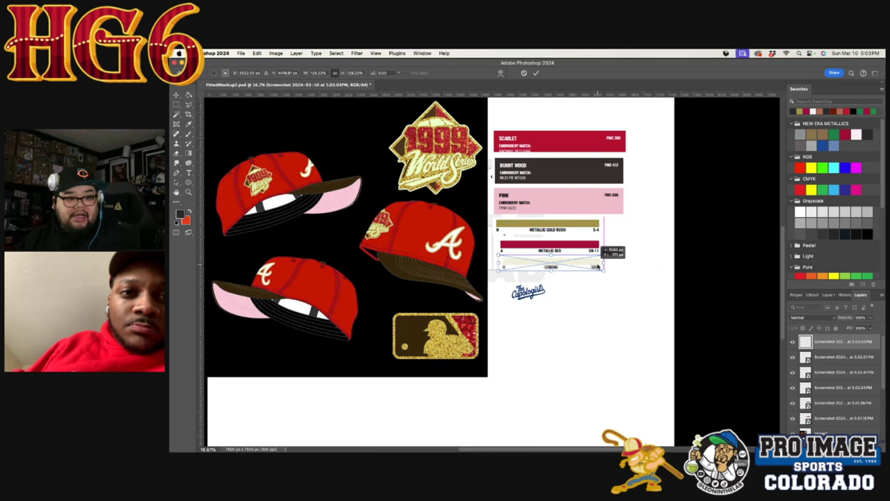
{"action": "key", "text": "Return"}
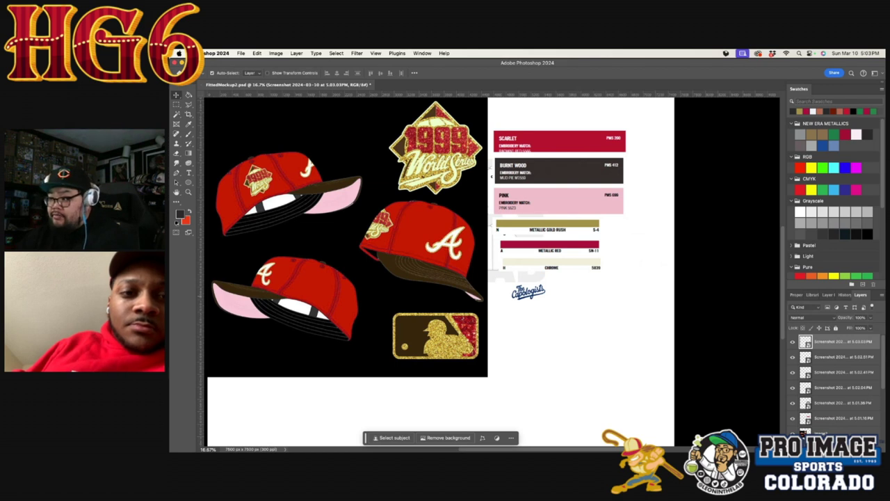
{"action": "key", "text": "super+t"}
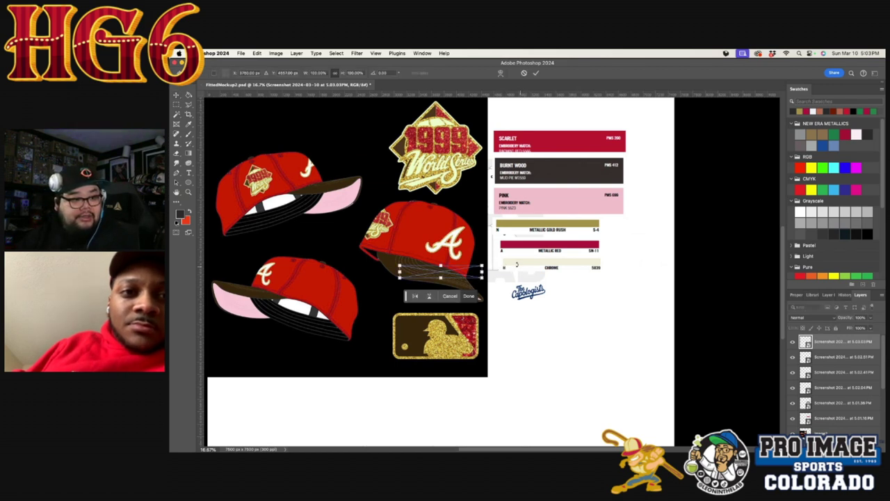
{"action": "left_click_drag", "start_coordinate": [483, 277], "coordinate": [614, 283]}
{"action": "key", "text": "Return"}
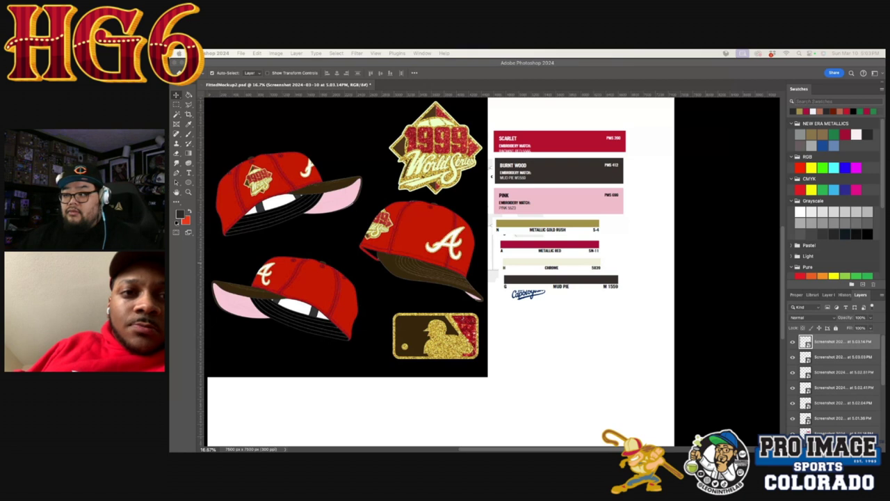
Step: Paste the blue and red MLB logo and position it below the thread swatches, beside the gold MLB logo artwork
{"action": "left_click", "coordinate": [548, 342]}
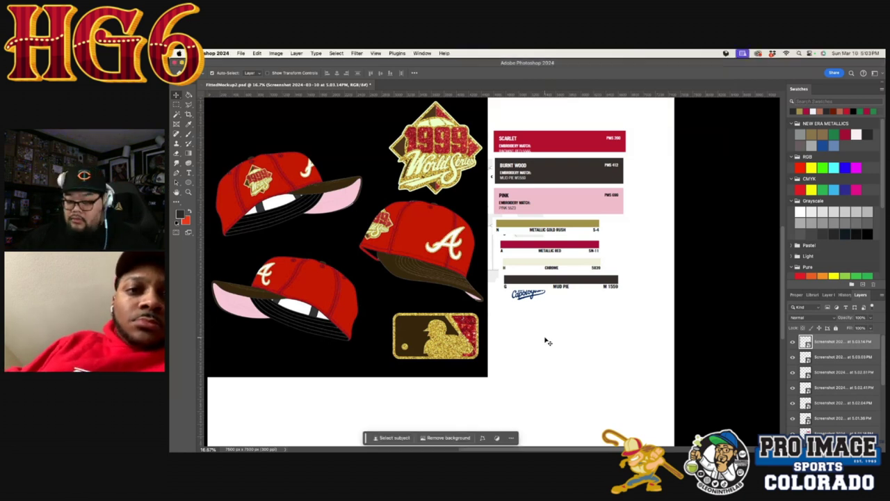
{"action": "key", "text": "super+v"}
{"action": "left_click_drag", "start_coordinate": [460, 284], "coordinate": [564, 354]}
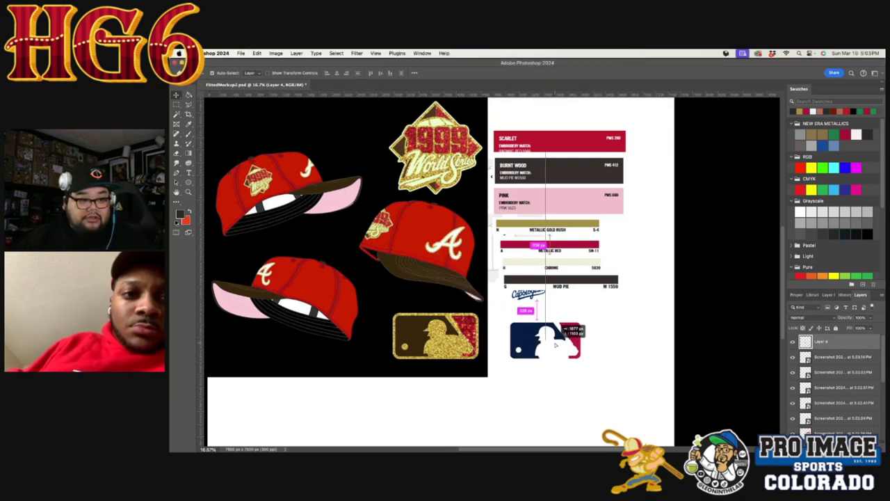
Step: Sample the Chrome, Metallic Red and Metallic Gold Rush thread colours from their swatches
{"action": "left_click", "coordinate": [188, 124]}
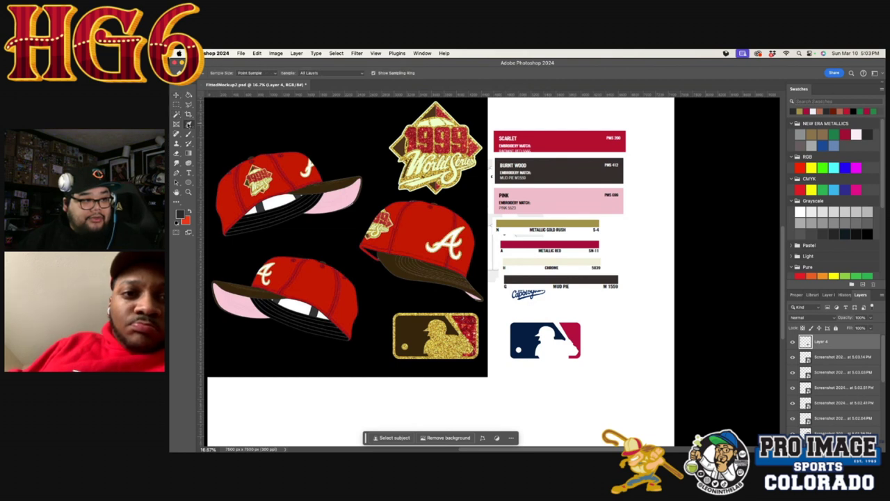
{"action": "left_click", "coordinate": [515, 263]}
{"action": "left_click", "coordinate": [515, 245]}
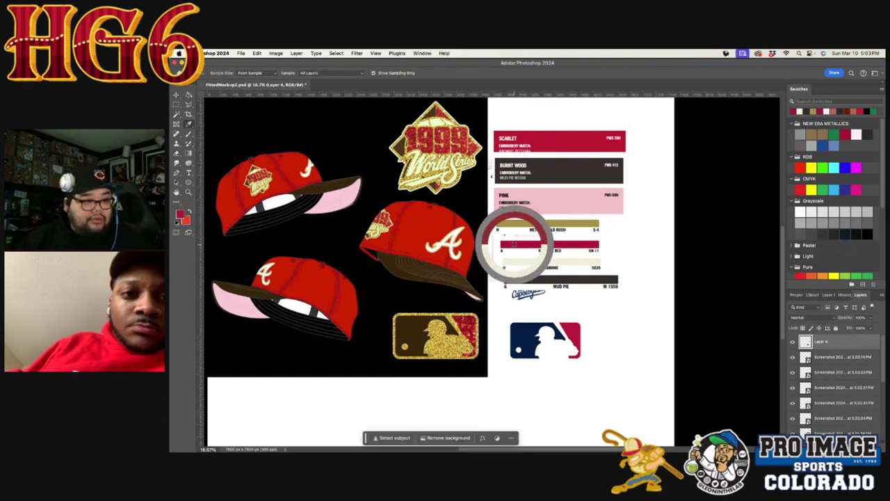
{"action": "left_click", "coordinate": [517, 224]}
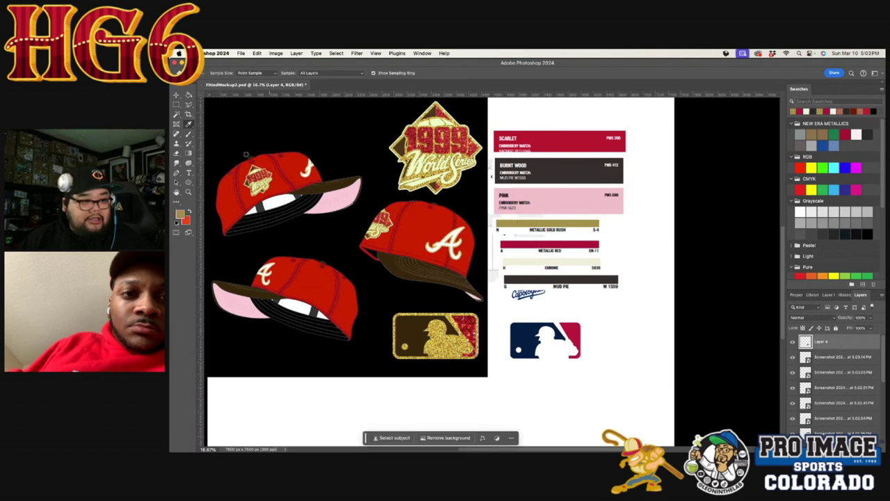
Step: Fill the pasted MLB logo's white batter silhouette and border with the off-white Chrome thread colour
{"action": "left_click", "coordinate": [176, 95]}
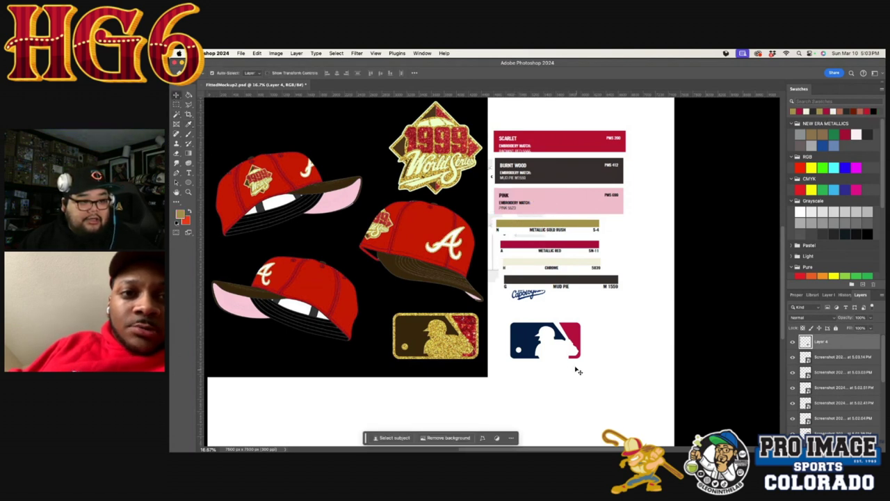
{"action": "left_click", "coordinate": [189, 96]}
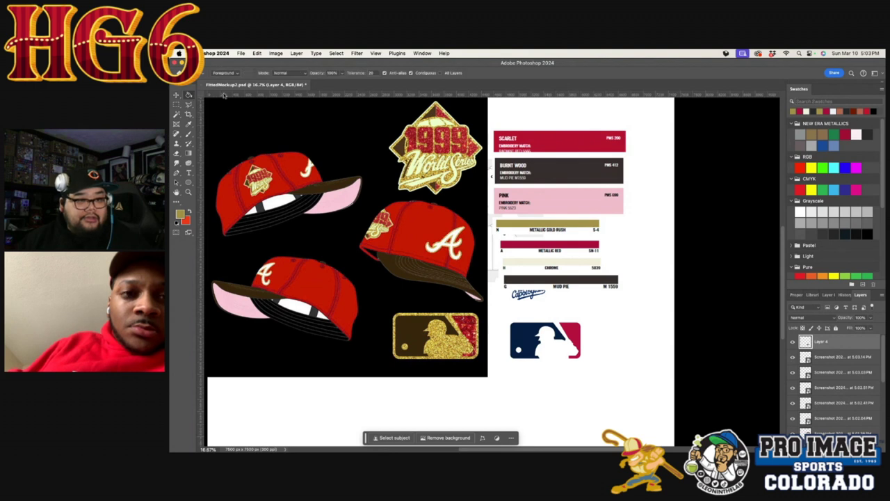
{"action": "left_click", "coordinate": [807, 111]}
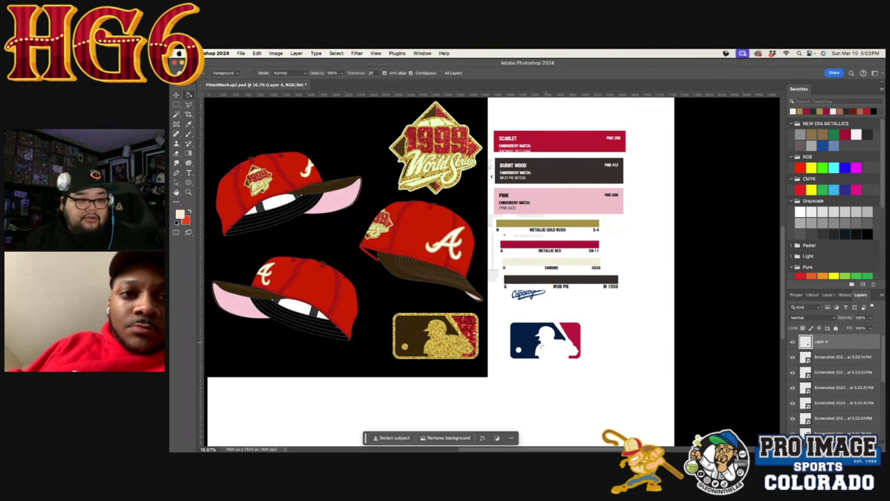
{"action": "left_click", "coordinate": [554, 347]}
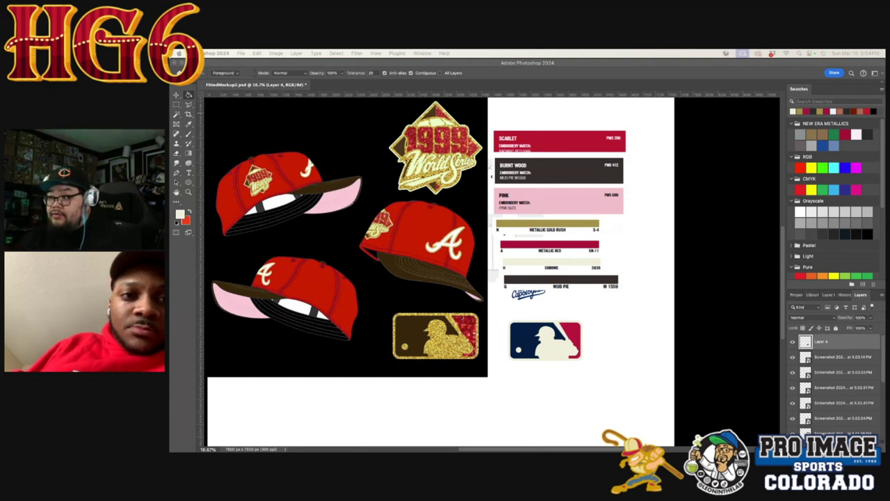
Step: Place the Pink thread swatch screenshot between Mud Pie and the MLB logo, and sample its pink as the foreground colour
{"action": "left_click_drag", "start_coordinate": [882, 327], "coordinate": [655, 335]}
{"action": "left_click_drag", "start_coordinate": [466, 274], "coordinate": [570, 301]}
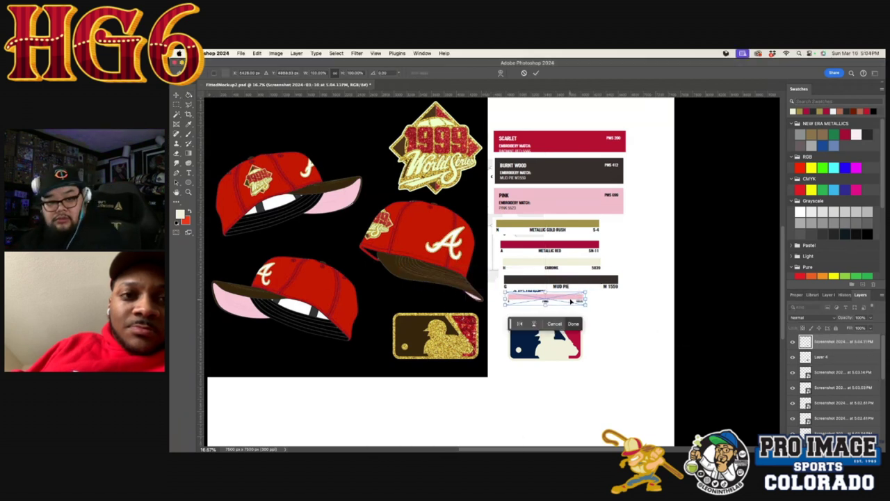
{"action": "key", "text": "Return"}
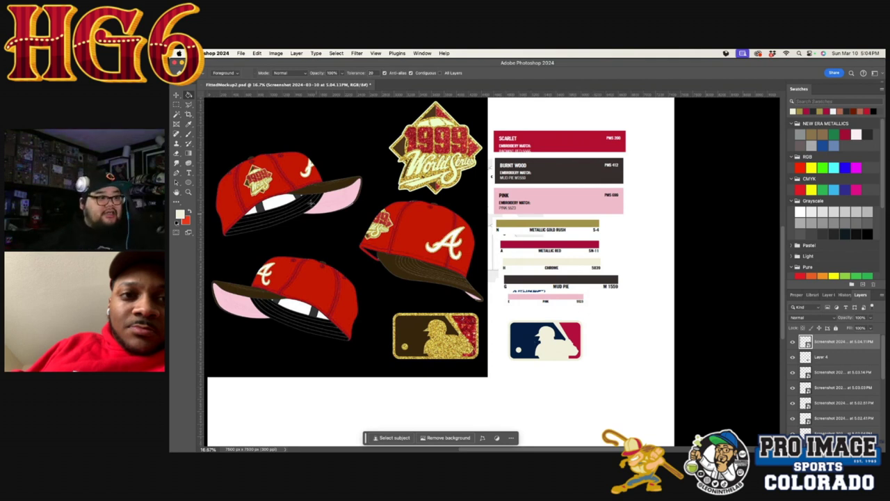
{"action": "left_click", "coordinate": [188, 124]}
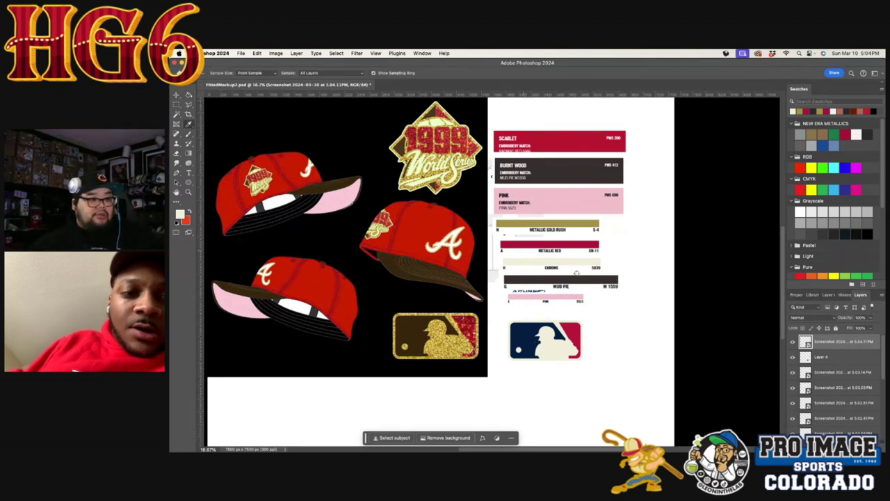
{"action": "left_click", "coordinate": [576, 297]}
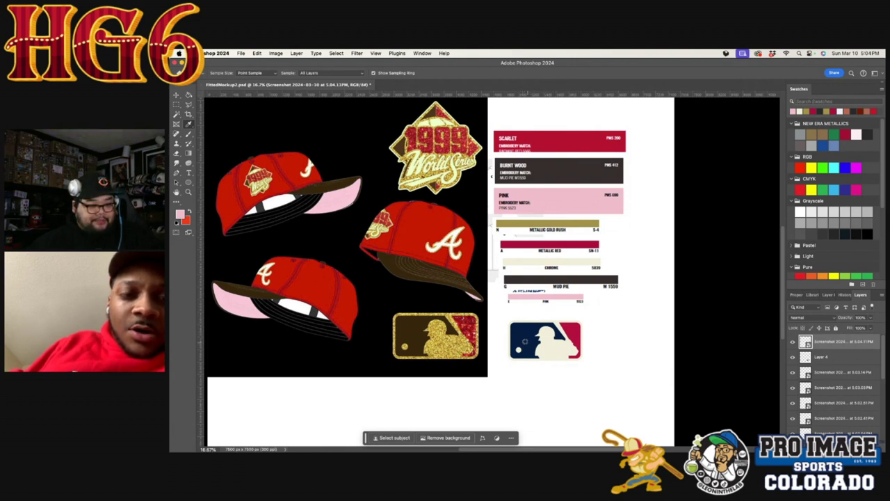
Step: Sample the Mud Pie, Metallic Gold Rush and Pink thread colours from their swatches, leaving pink as the foreground colour
{"action": "left_click", "coordinate": [545, 280]}
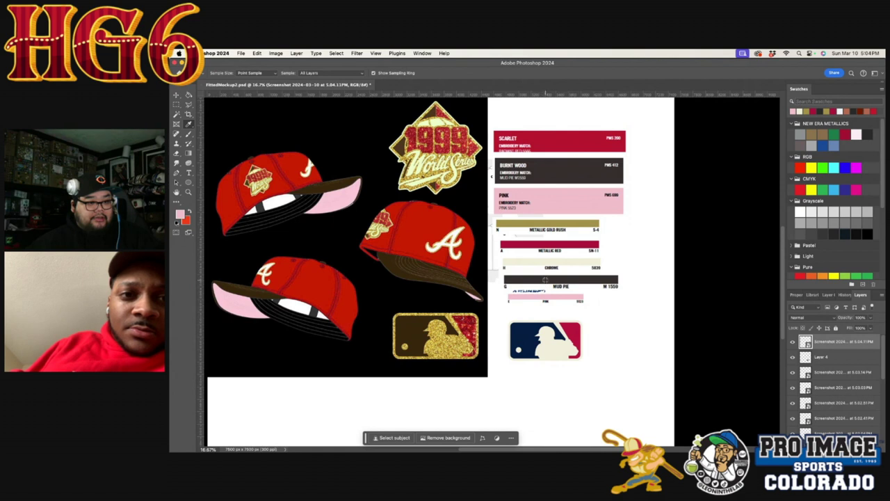
{"action": "left_click", "coordinate": [547, 224]}
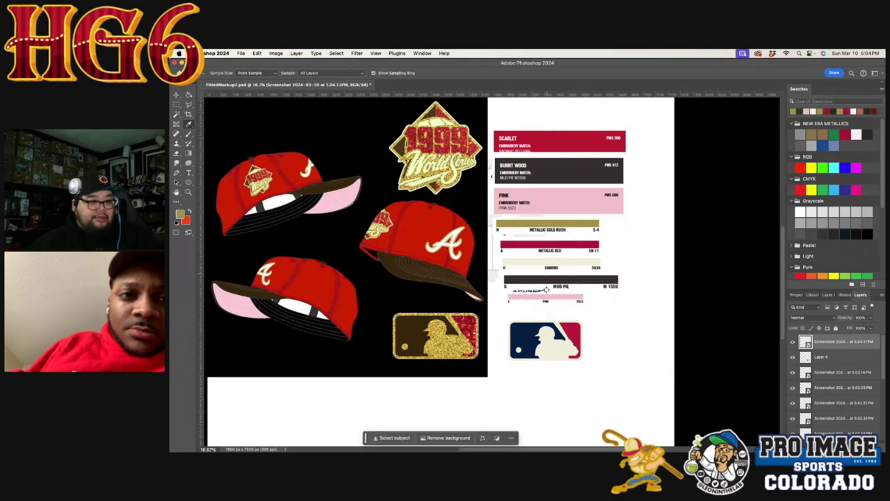
{"action": "left_click", "coordinate": [547, 297]}
Step: Fill the red panel behind the batter in the pasted MLB logo with the Pink thread colour
{"action": "left_click", "coordinate": [176, 94]}
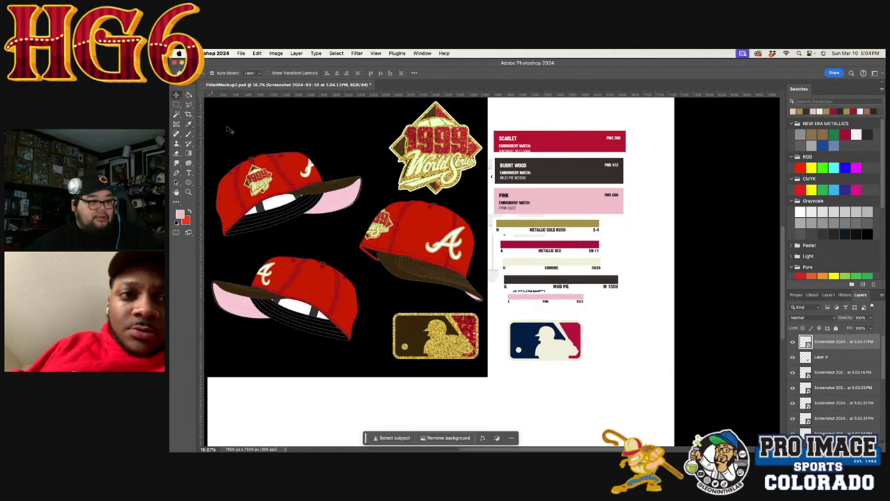
{"action": "left_click", "coordinate": [575, 374]}
{"action": "left_click", "coordinate": [189, 96]}
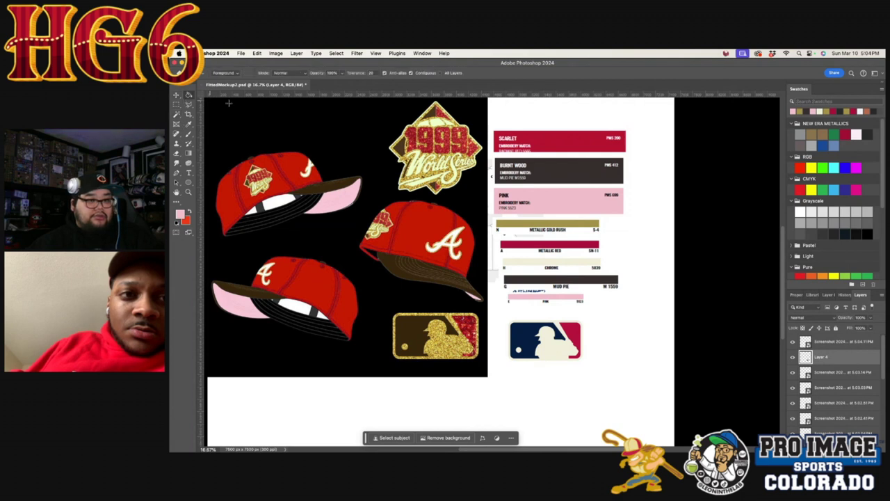
{"action": "left_click", "coordinate": [573, 332]}
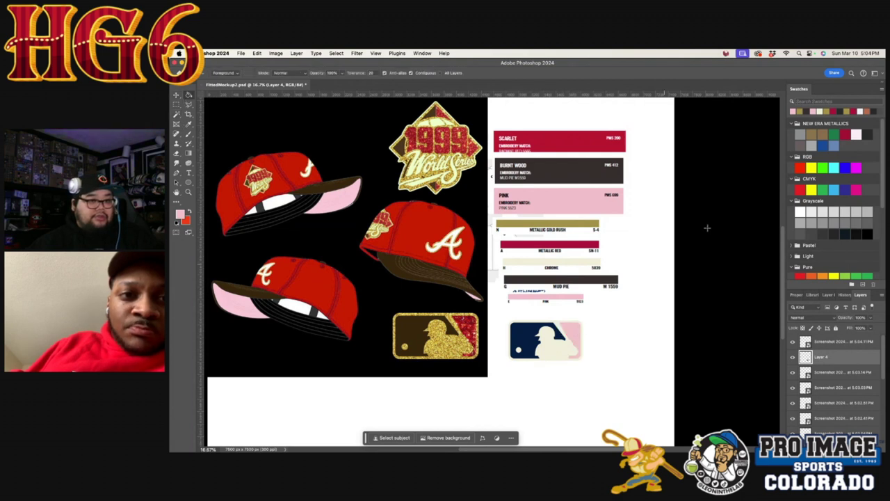
Step: Recolour the MLB logo's batter, ball and border in Metallic Gold Rush and its navy panel in Mud Pie
{"action": "left_click", "coordinate": [801, 111]}
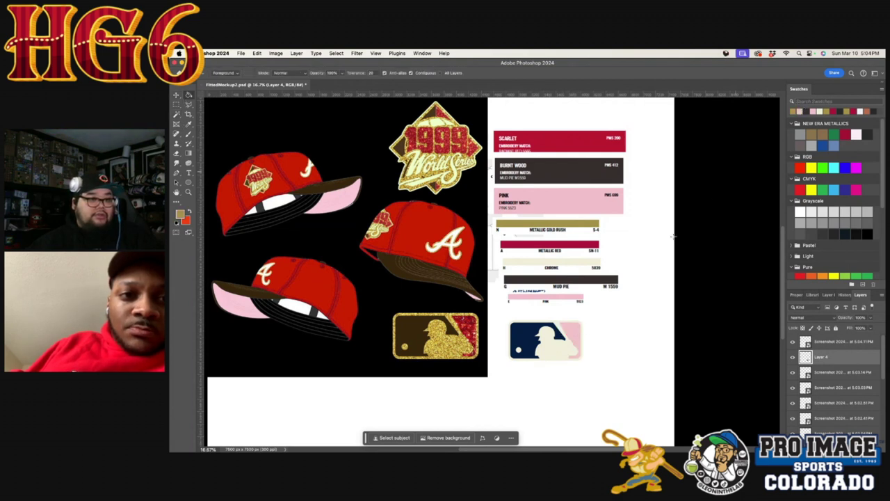
{"action": "left_click", "coordinate": [562, 348]}
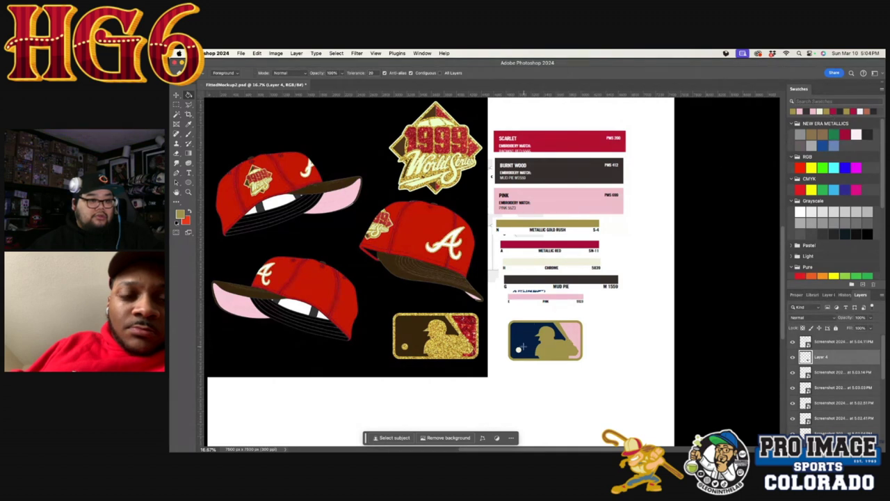
{"action": "left_click", "coordinate": [807, 111]}
{"action": "left_click", "coordinate": [530, 344]}
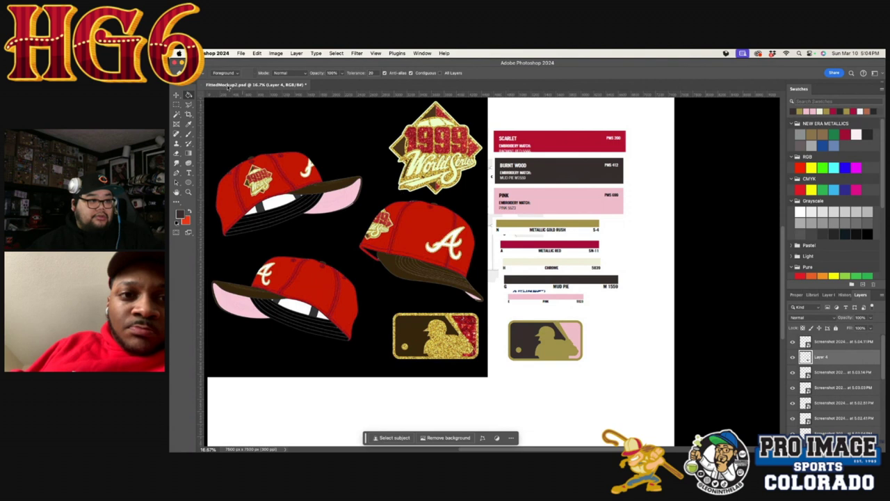
Step: Enlarge the recoloured MLB logo and place it over the glitter MLB logo artwork on the black background
{"action": "left_click", "coordinate": [177, 95]}
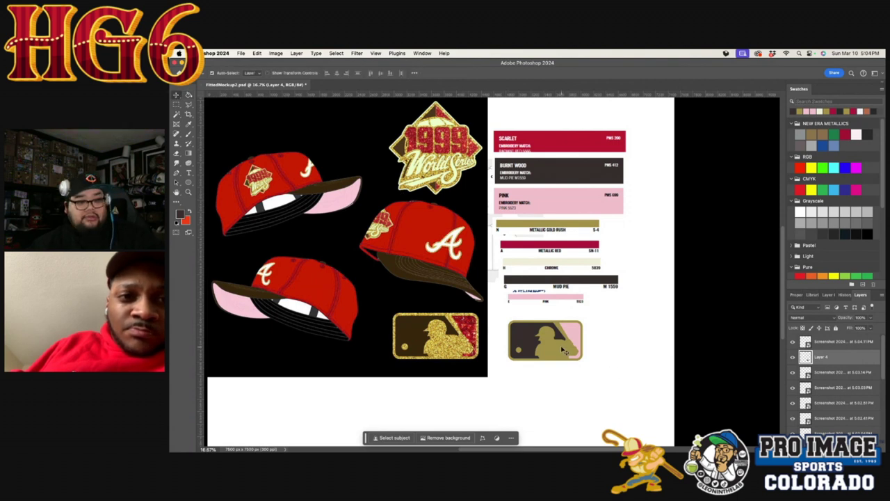
{"action": "key", "text": "super+t"}
{"action": "left_click_drag", "start_coordinate": [582, 320], "coordinate": [471, 317]}
{"action": "key", "text": "Return"}
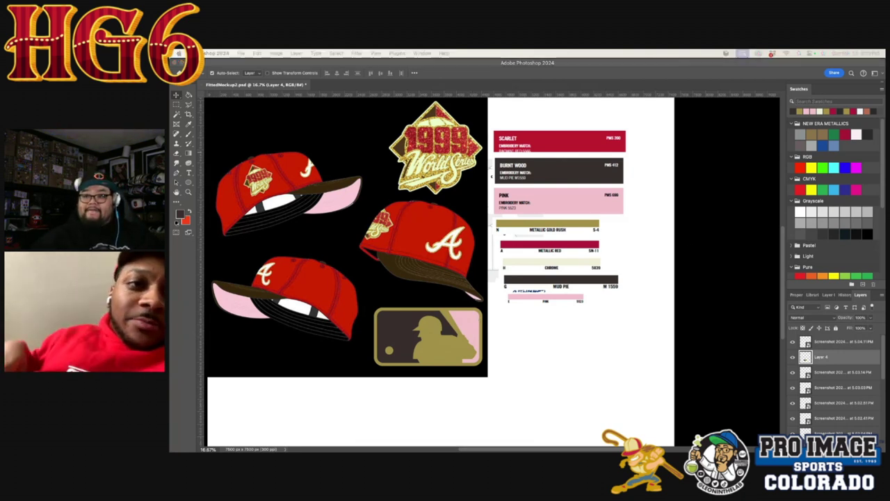
Step: Examine the three red Braves cap mockups and the 1999 World Series patch up close
{"action": "left_click", "coordinate": [188, 192]}
{"action": "left_click", "coordinate": [252, 174]}
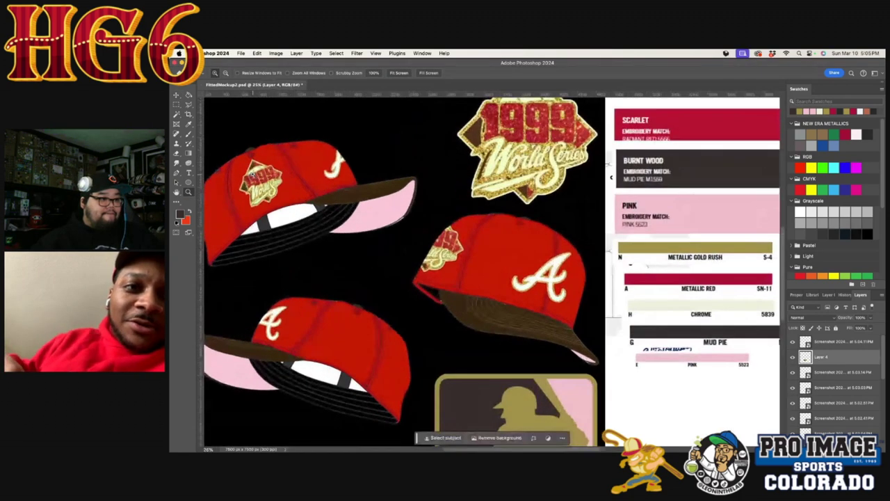
{"action": "scroll", "coordinate": [498, 427], "scroll_direction": "left", "scroll_amount": 5}
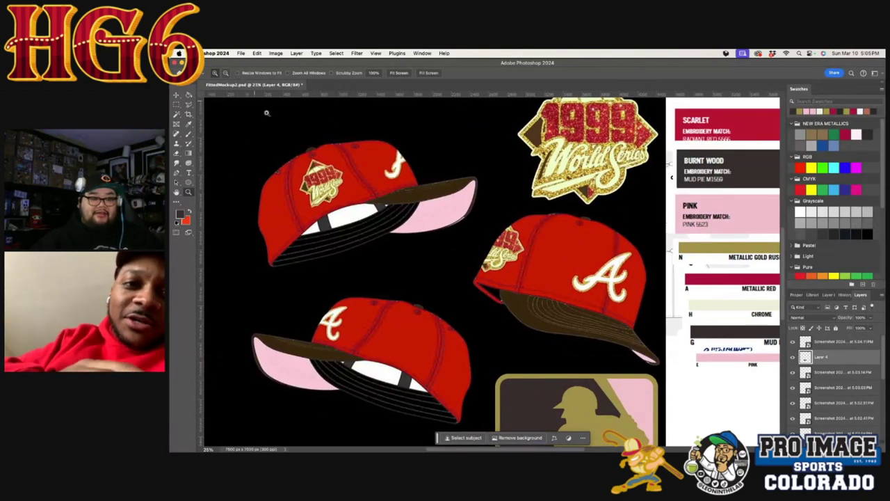
{"action": "scroll", "coordinate": [369, 223], "scroll_direction": "up", "scroll_amount": 2}
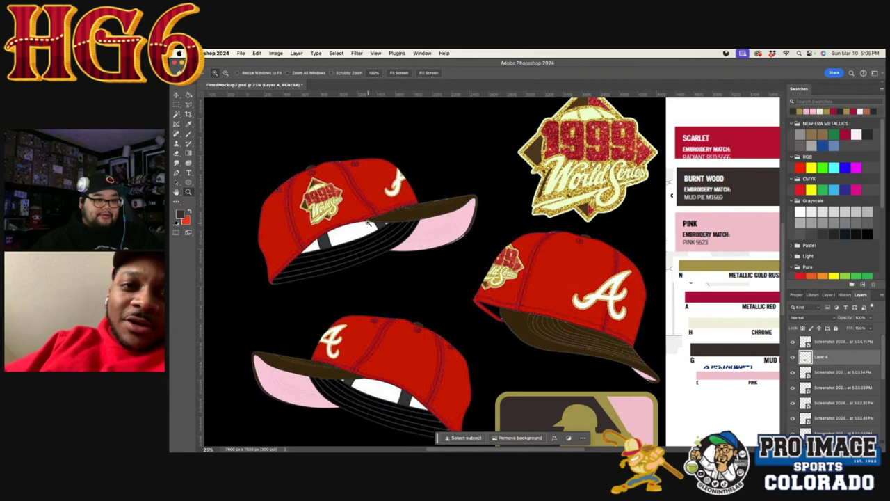